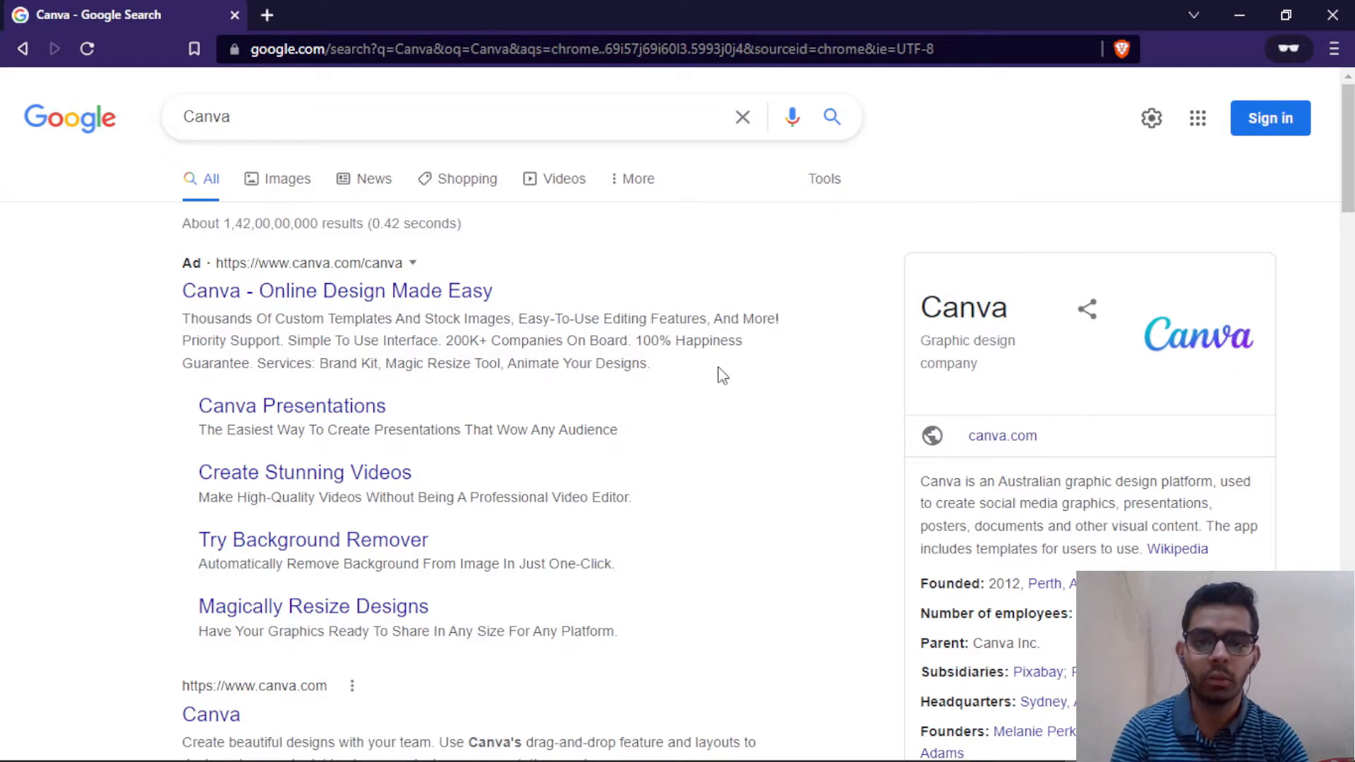
Step: Scroll the Google results for 'Canva' down to the official canva.com listing and its sub-links
scroll(722, 375, "down", 6)
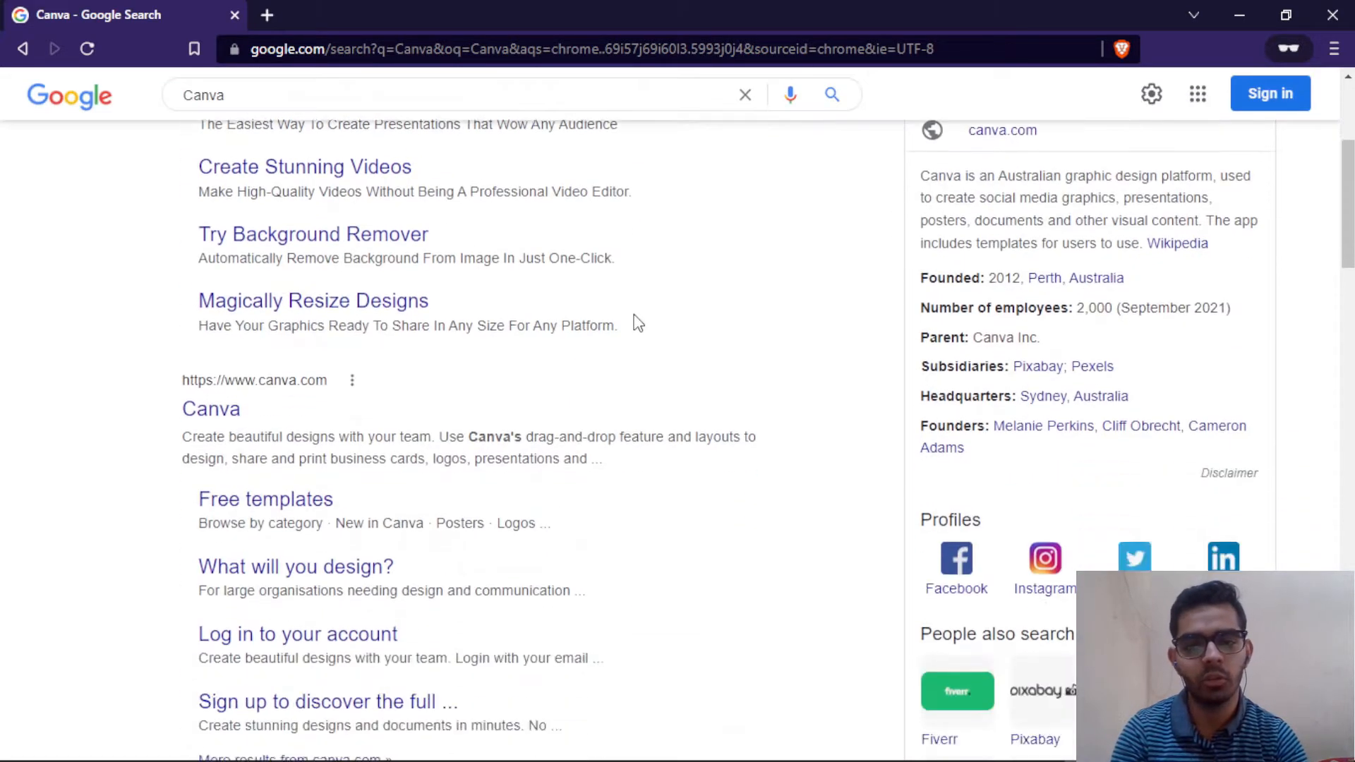
scroll(484, 179, "up", 6)
left_click(366, 121)
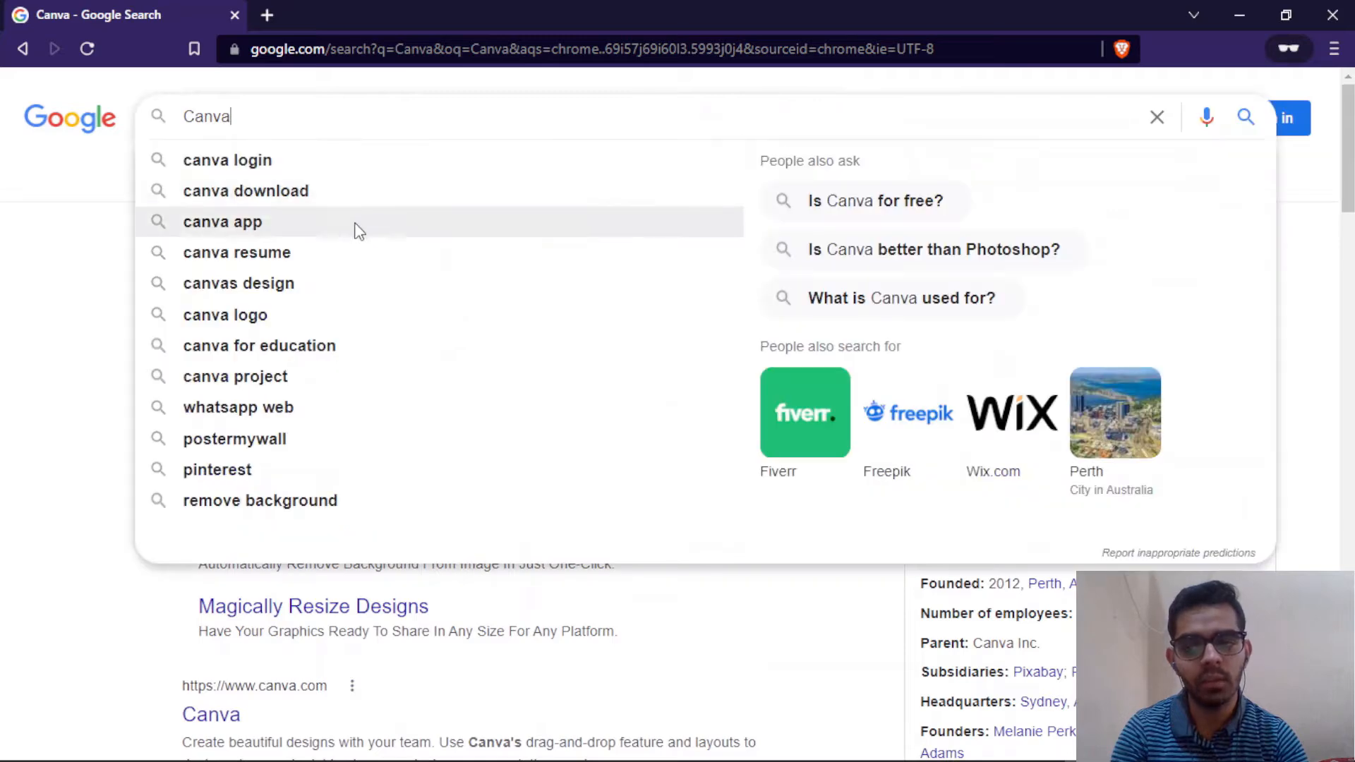
scroll(40, 266, "down", 2)
left_click(39, 266)
scroll(36, 266, "down", 5)
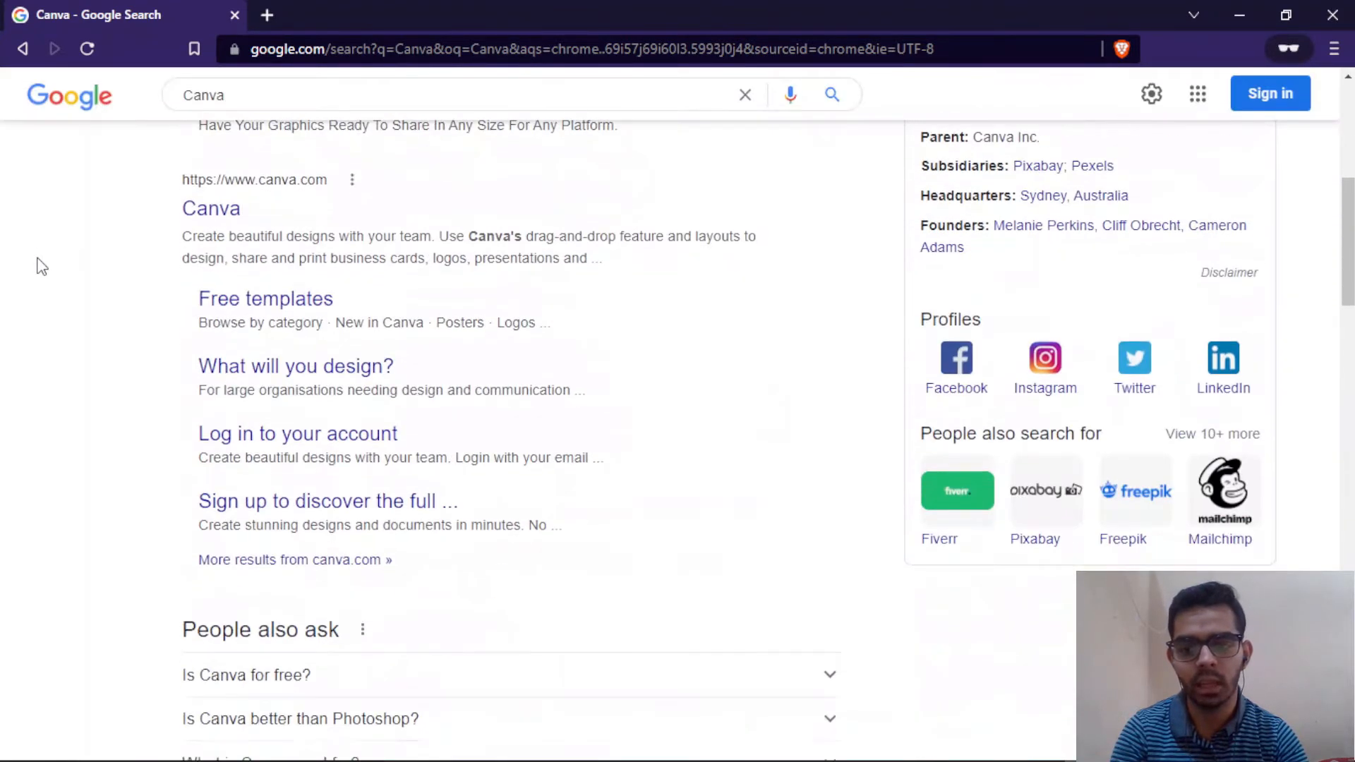
Step: Open canva.com, look over the sign-in options, and close the prompt without logging in
left_click(215, 220)
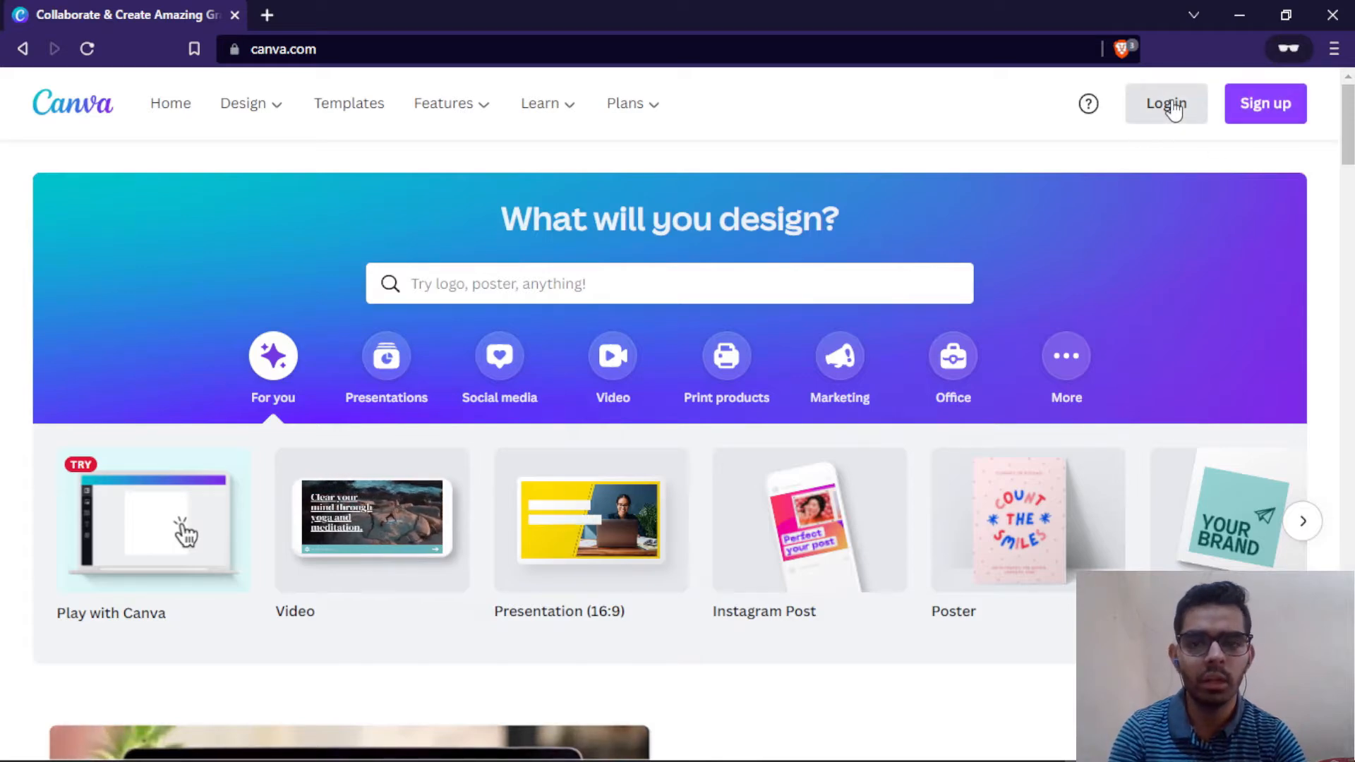
left_click(1264, 113)
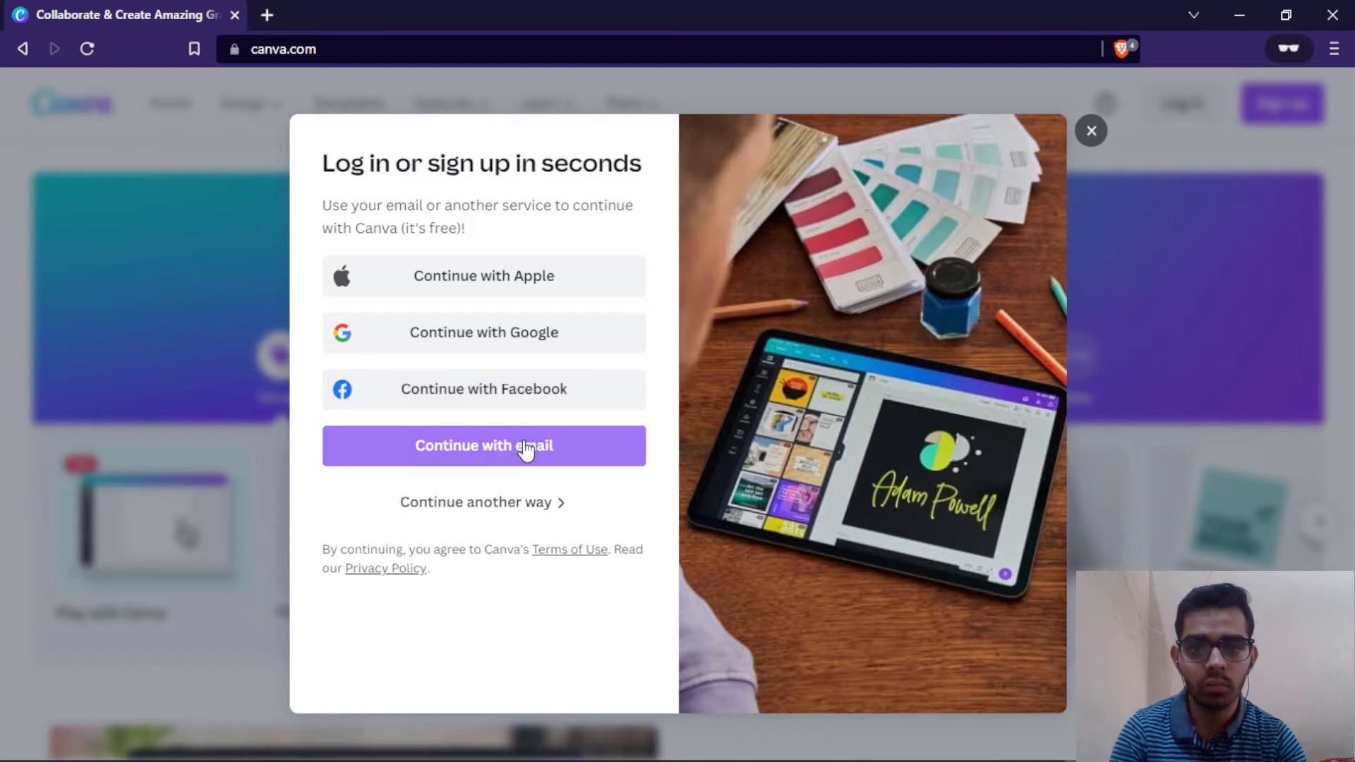
left_click(513, 505)
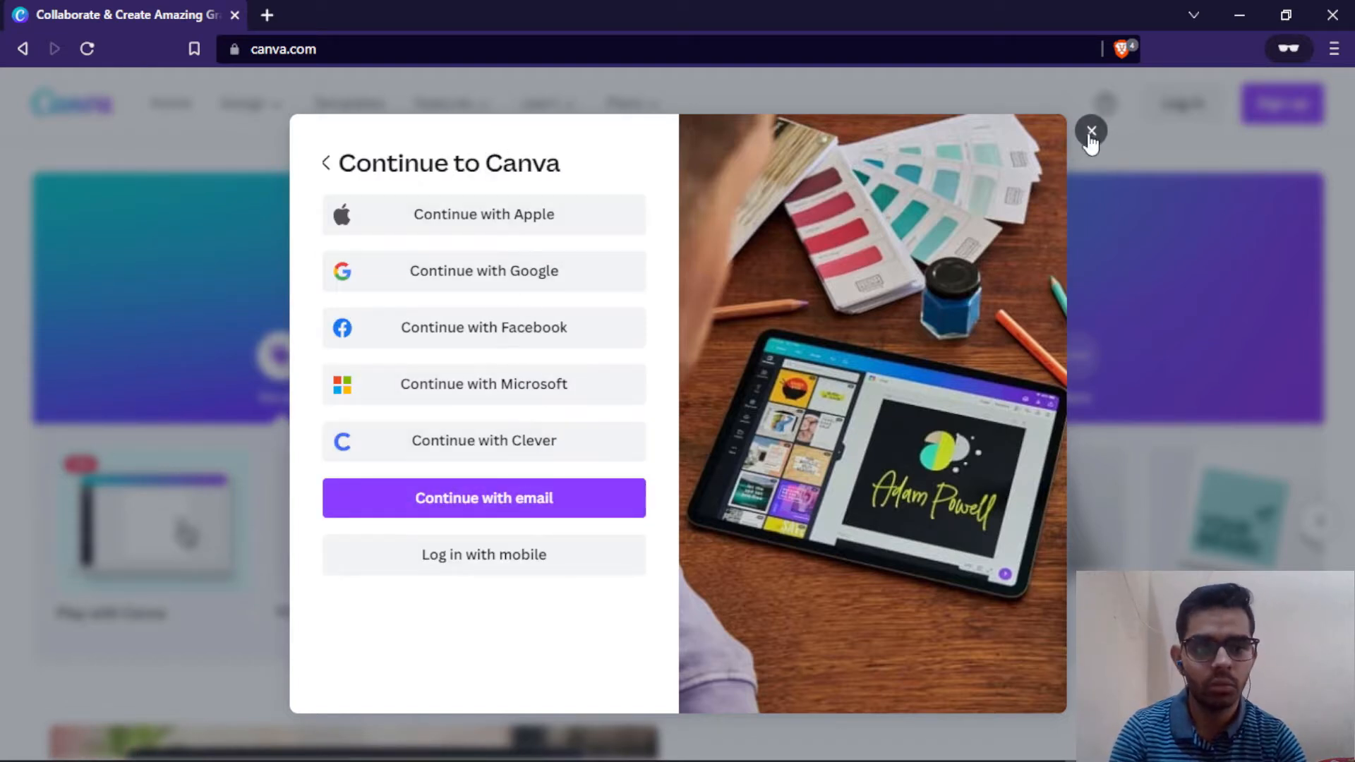
left_click(1090, 133)
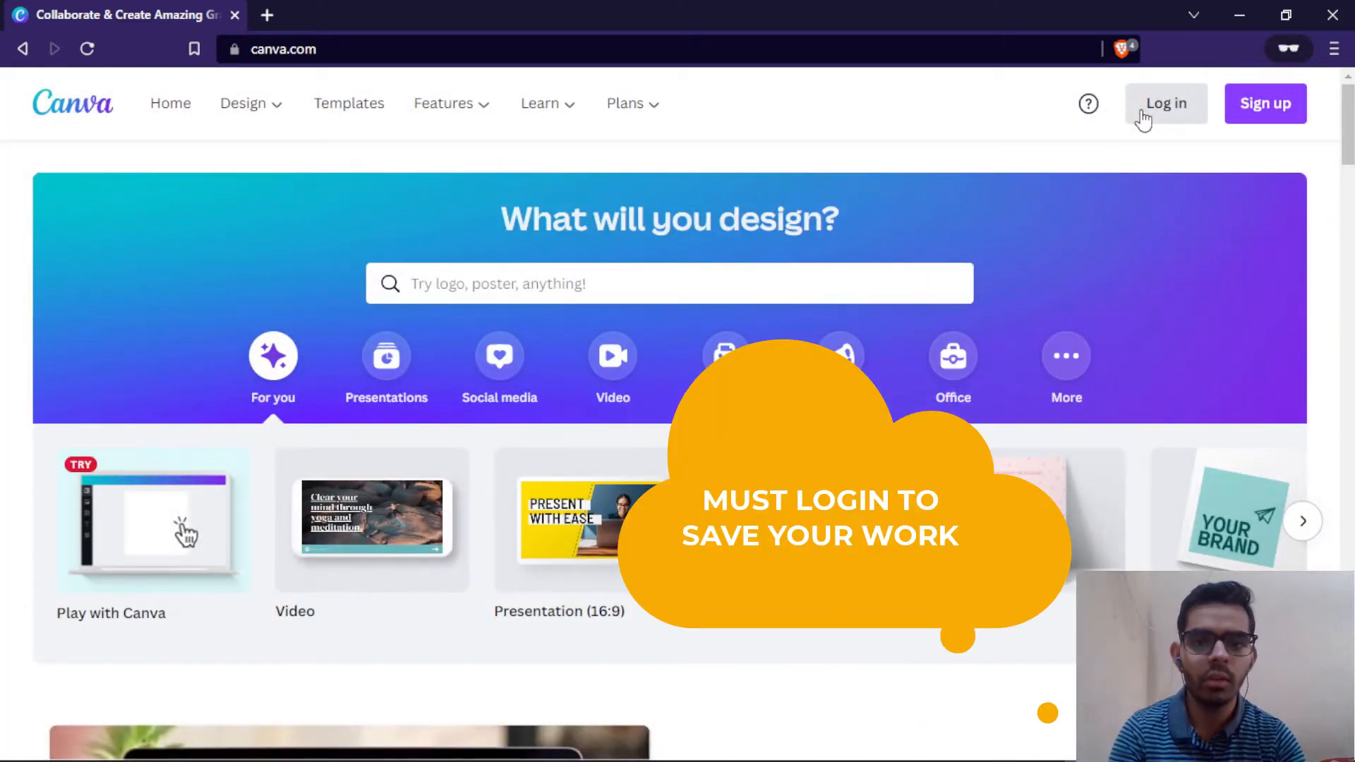
scroll(478, 195, "down", 10)
scroll(650, 254, "up", 10)
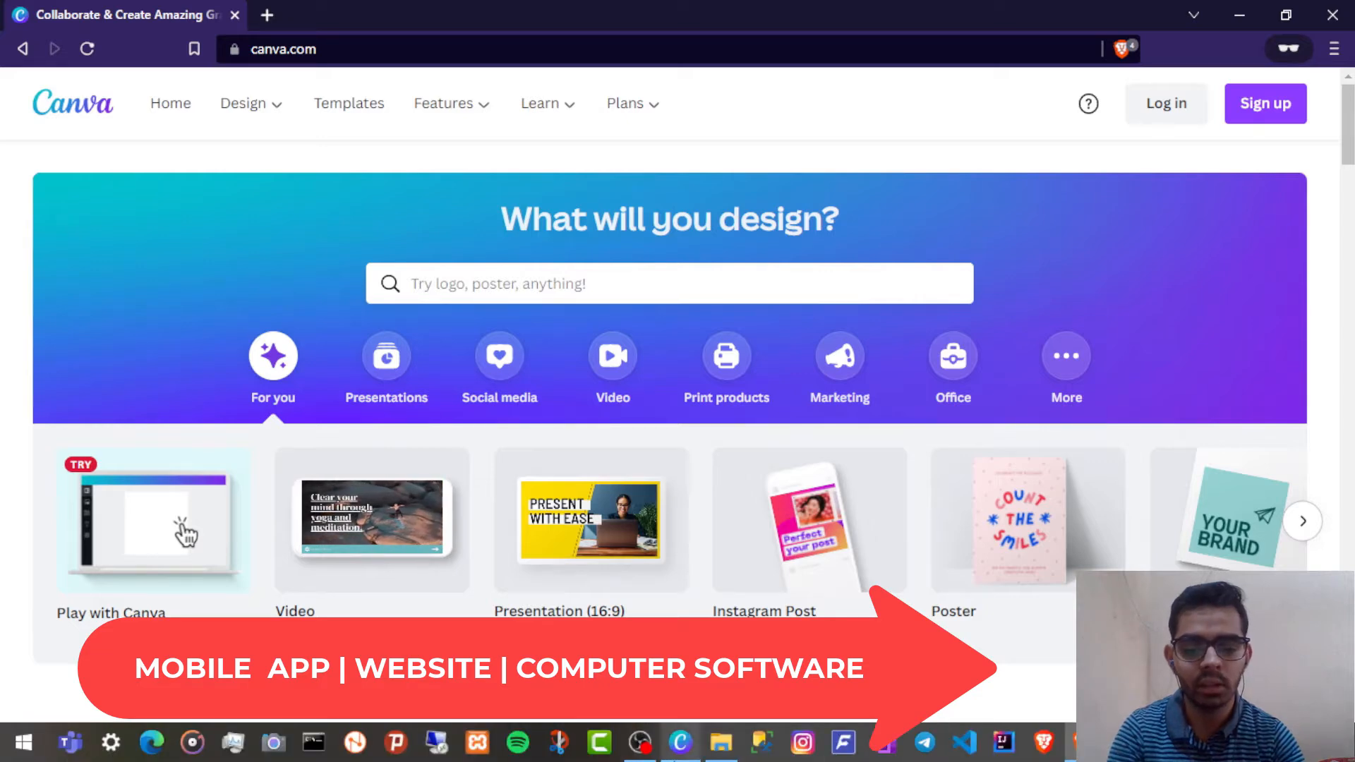
Step: Switch to the Canva desktop app and create a new 1080 × 1080 px Instagram Post design
mouse_move(696, 753)
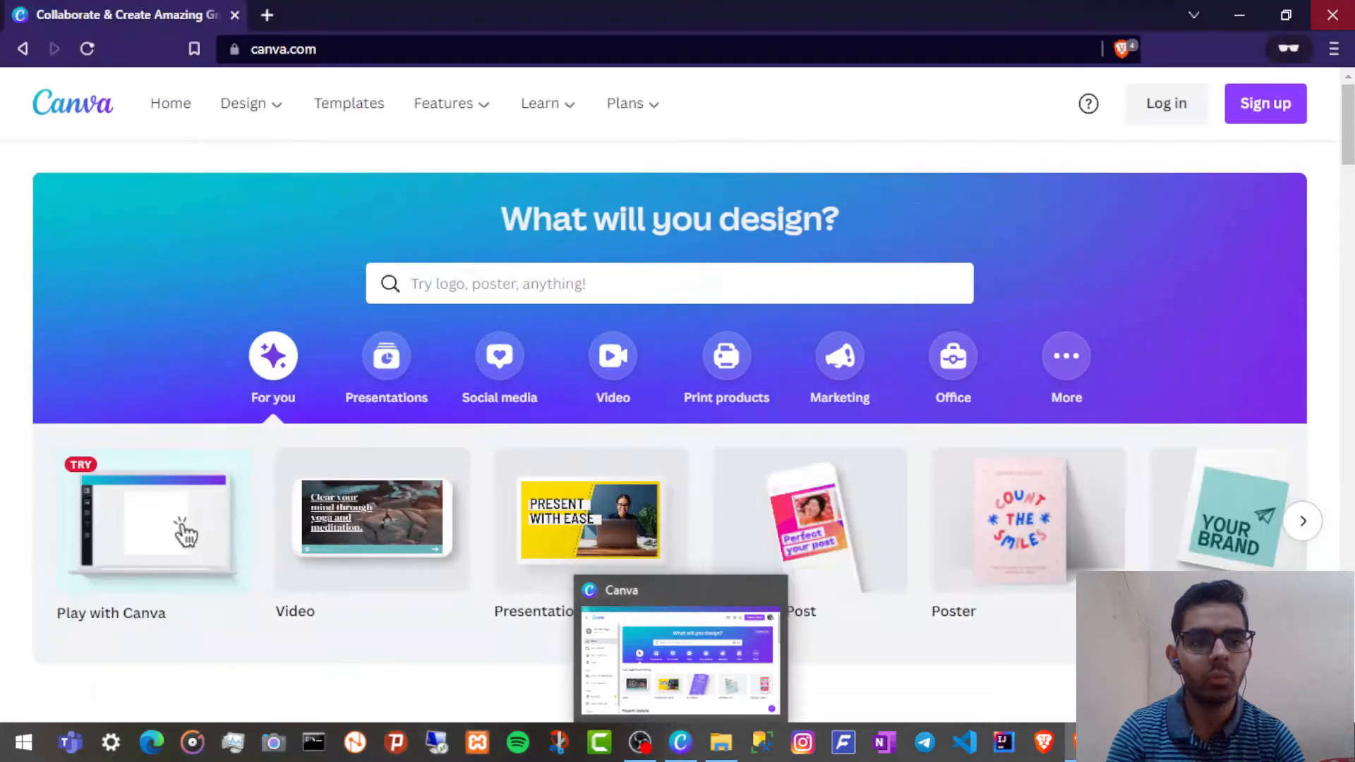
key("alt+Tab")
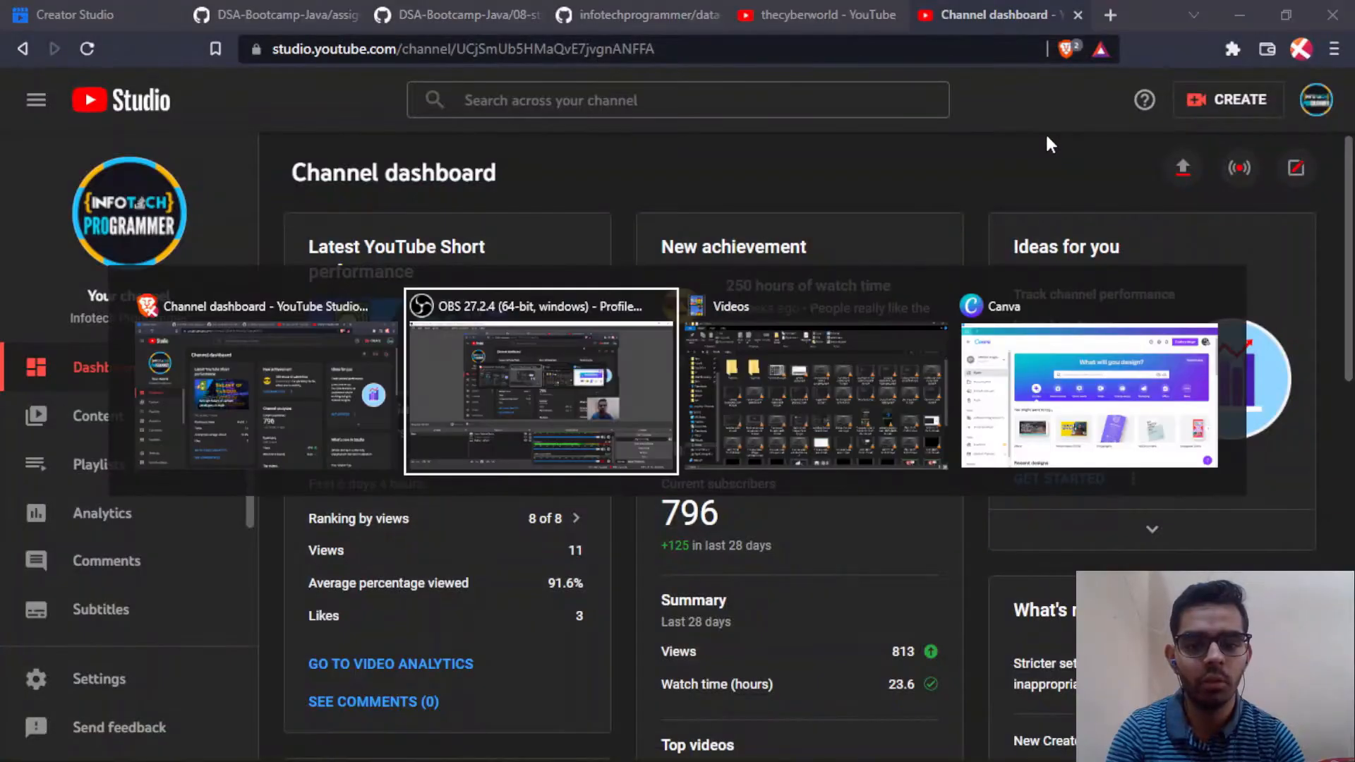
key("alt+Tab")
key("alt+Tab")
scroll(568, 296, "down", 3)
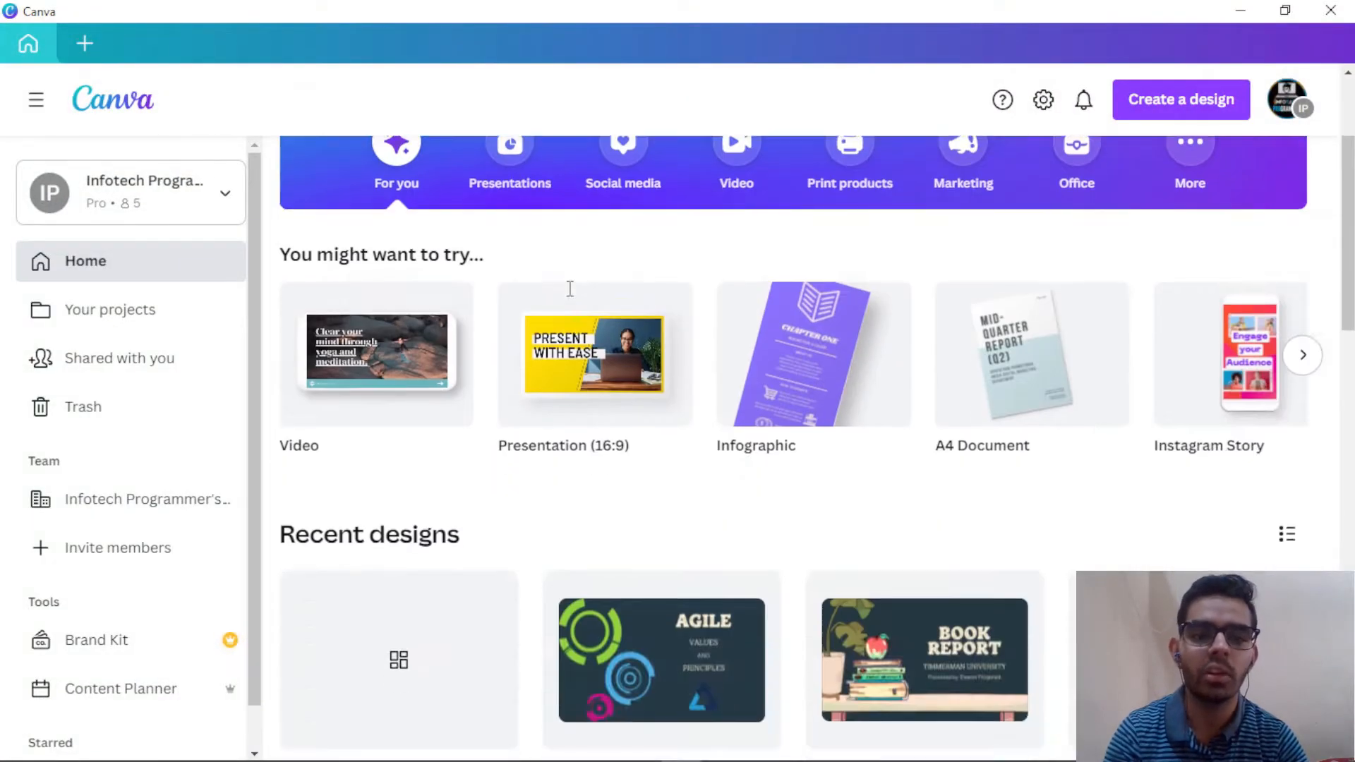
scroll(570, 289, "up", 3)
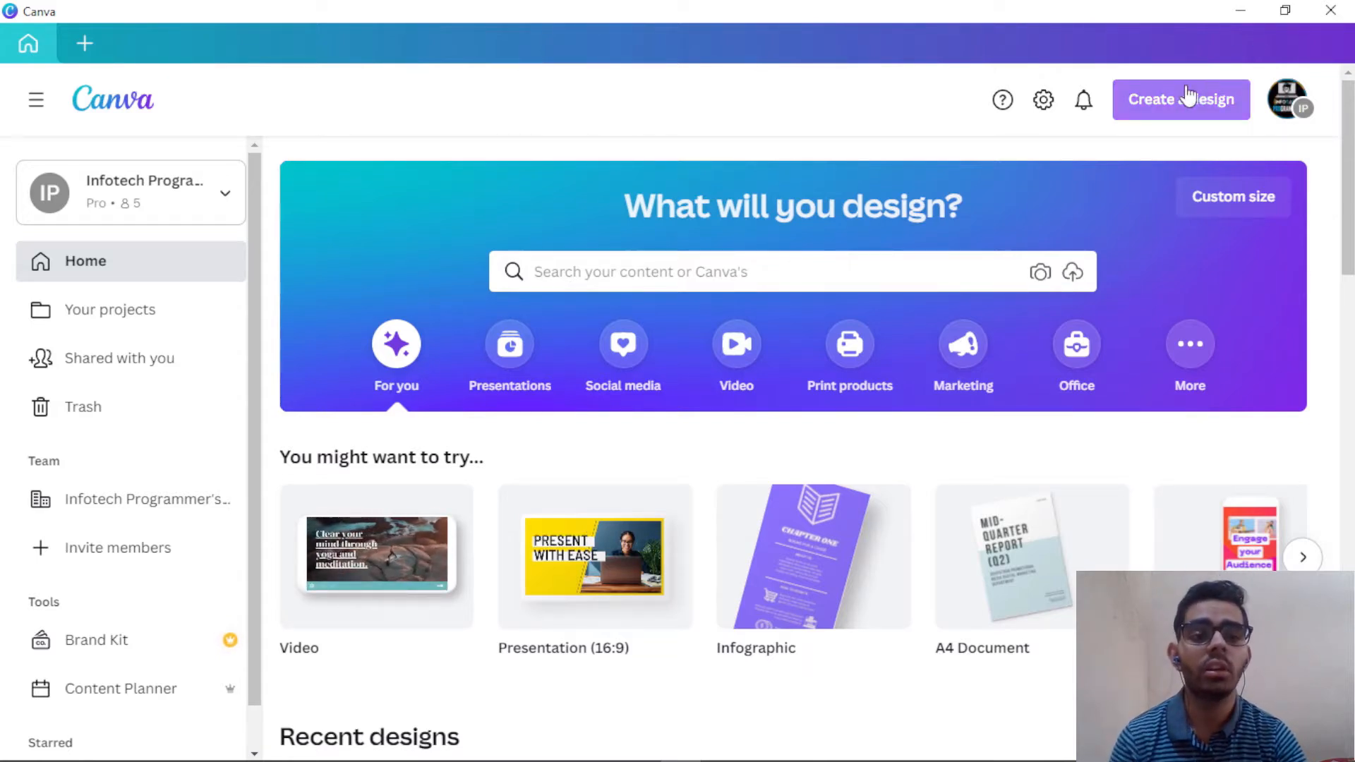
left_click(1169, 111)
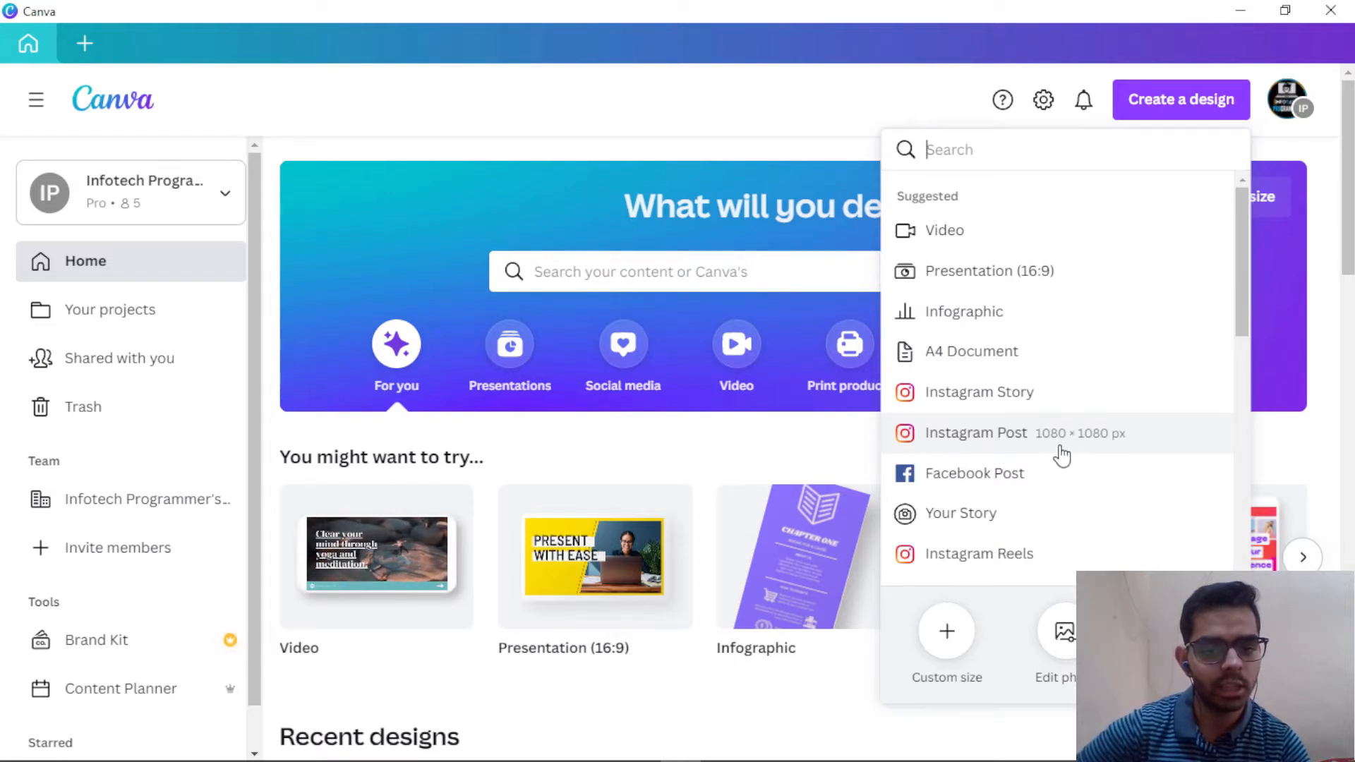
left_click(1123, 443)
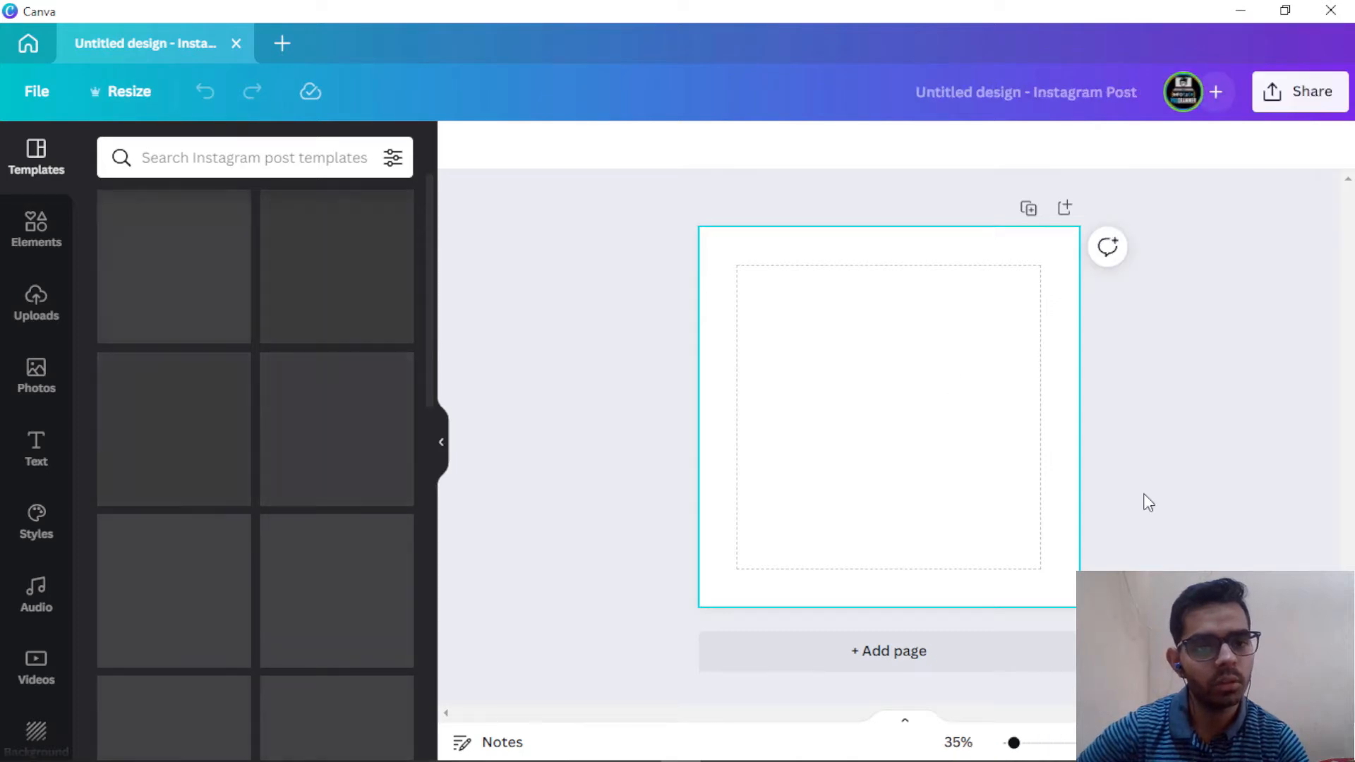
Step: Rename the design 'Instagram Post' and apply the 'Let Us Pray For Peace In The World' template
left_click(999, 91)
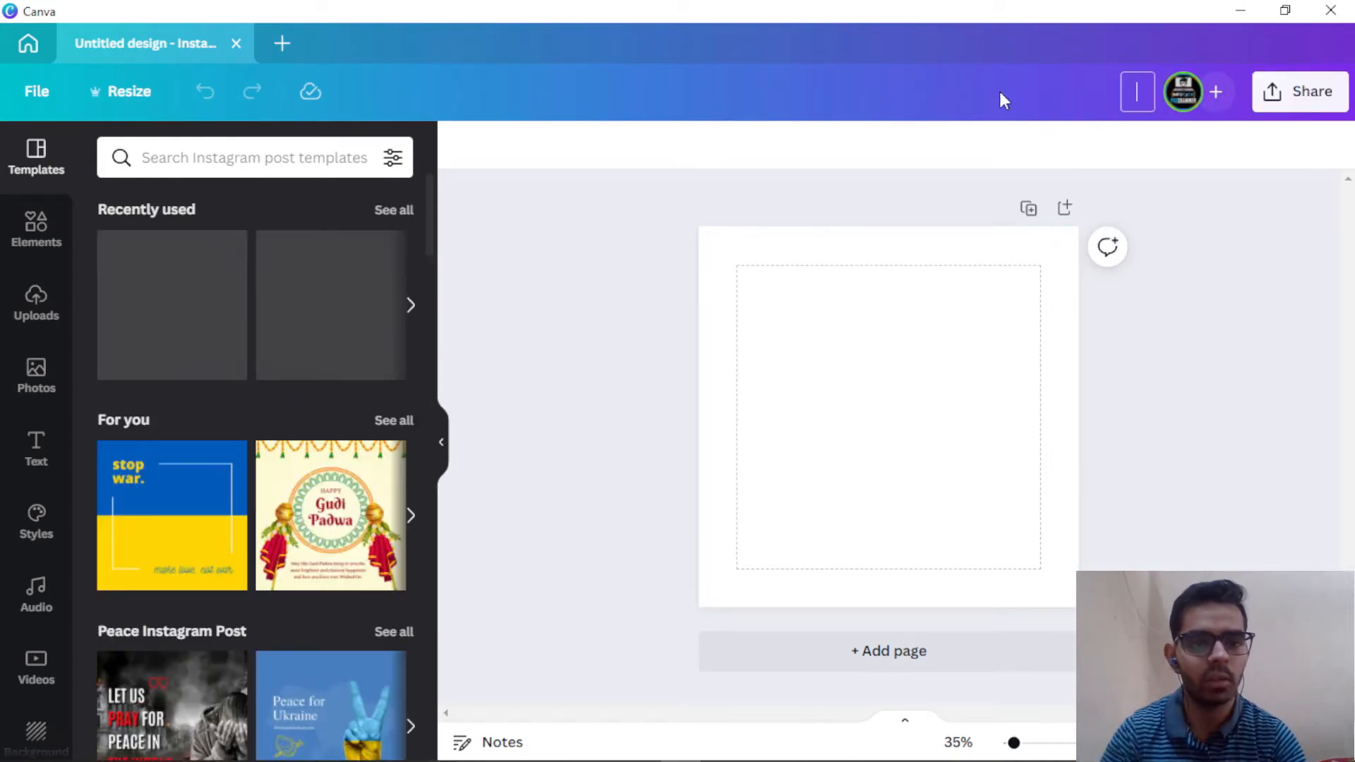
type("Instagra")
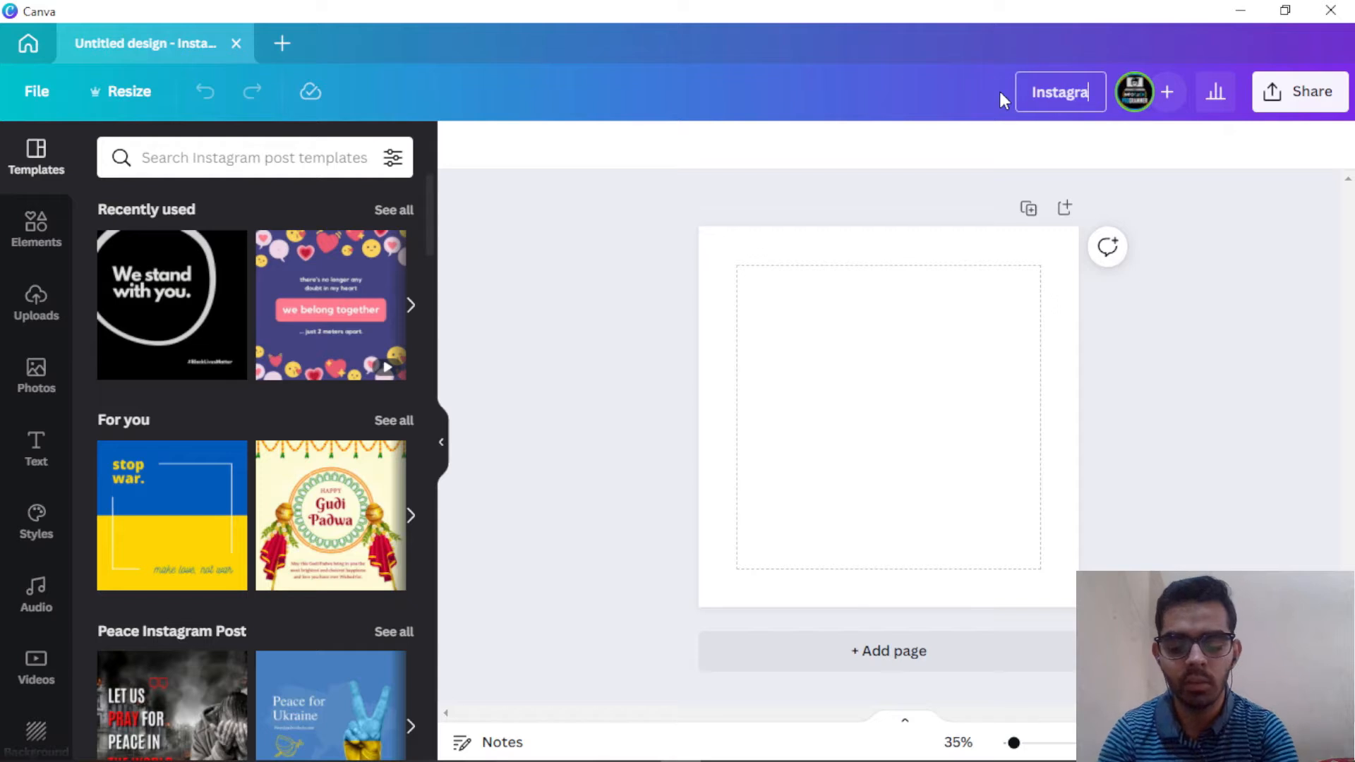
type("m Post")
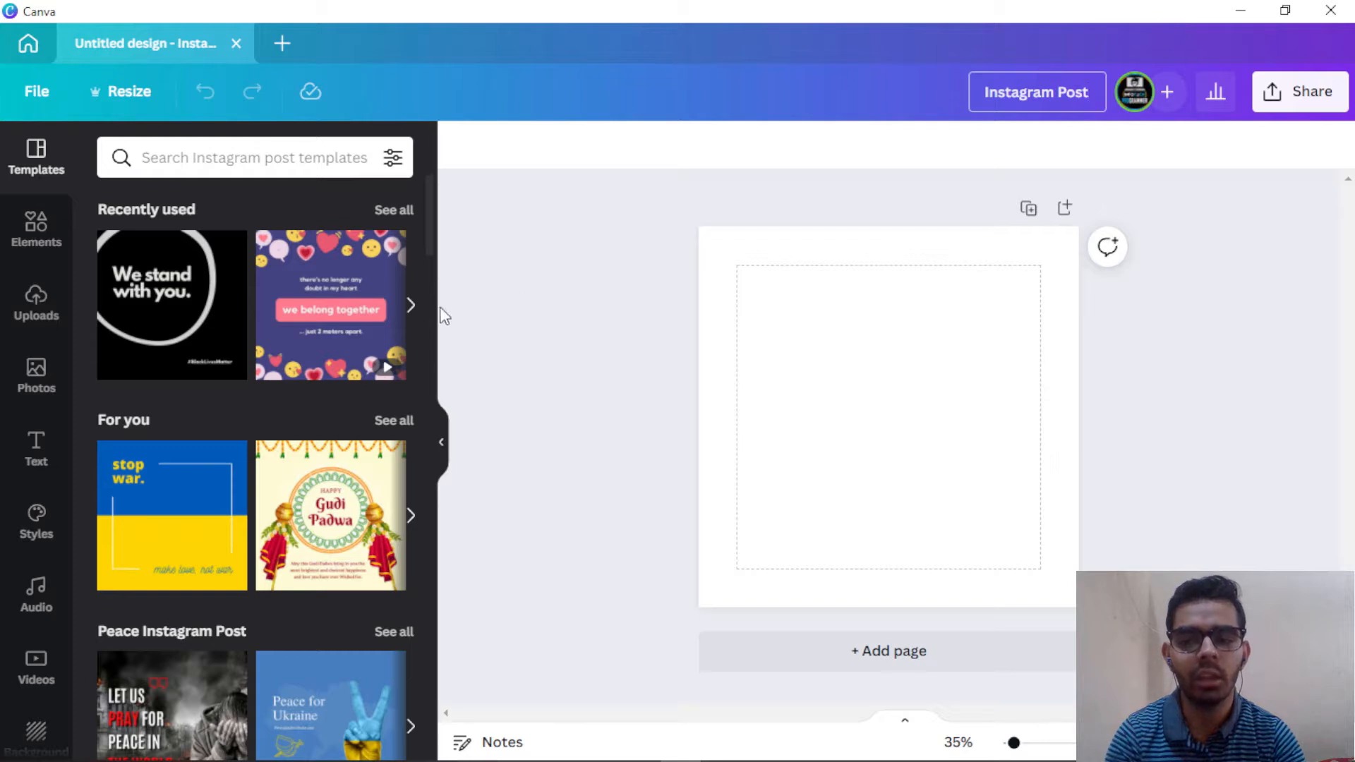
scroll(169, 283, "down", 5)
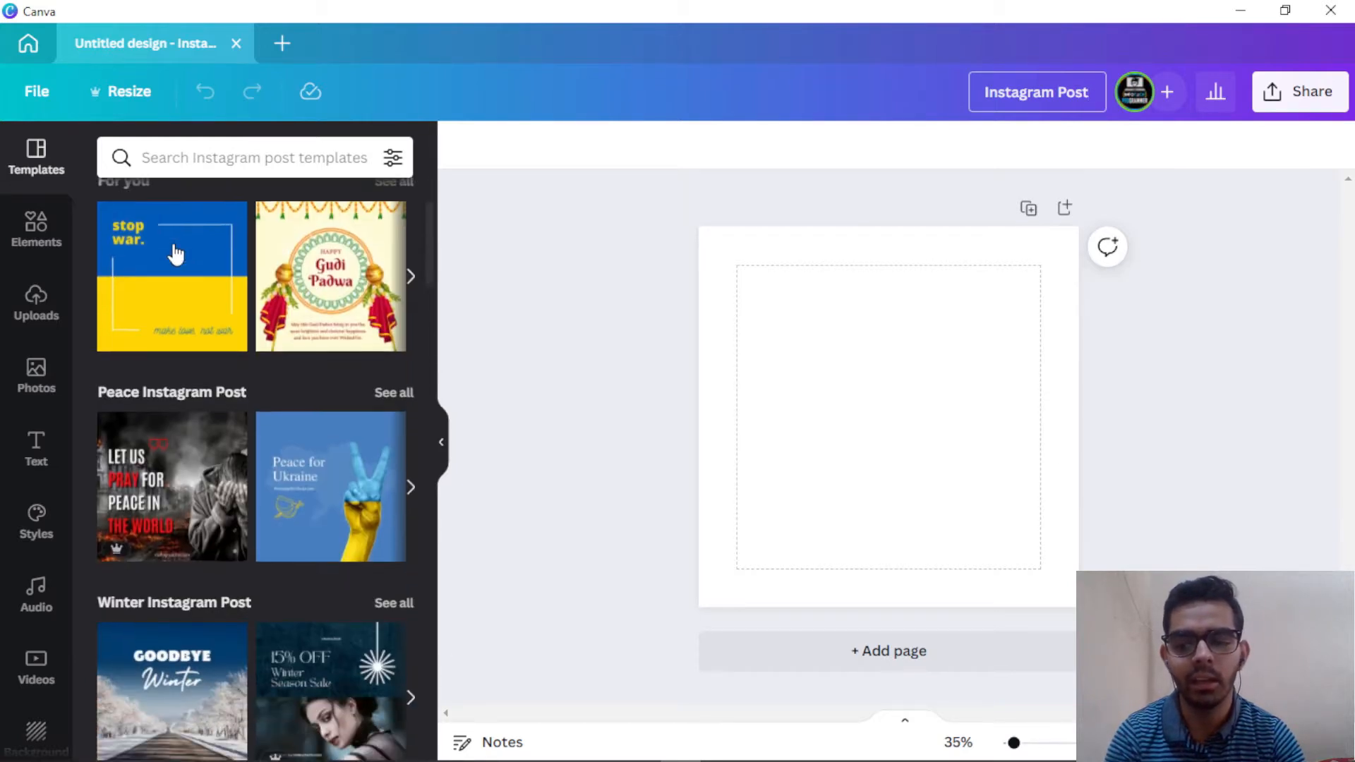
left_click(167, 328)
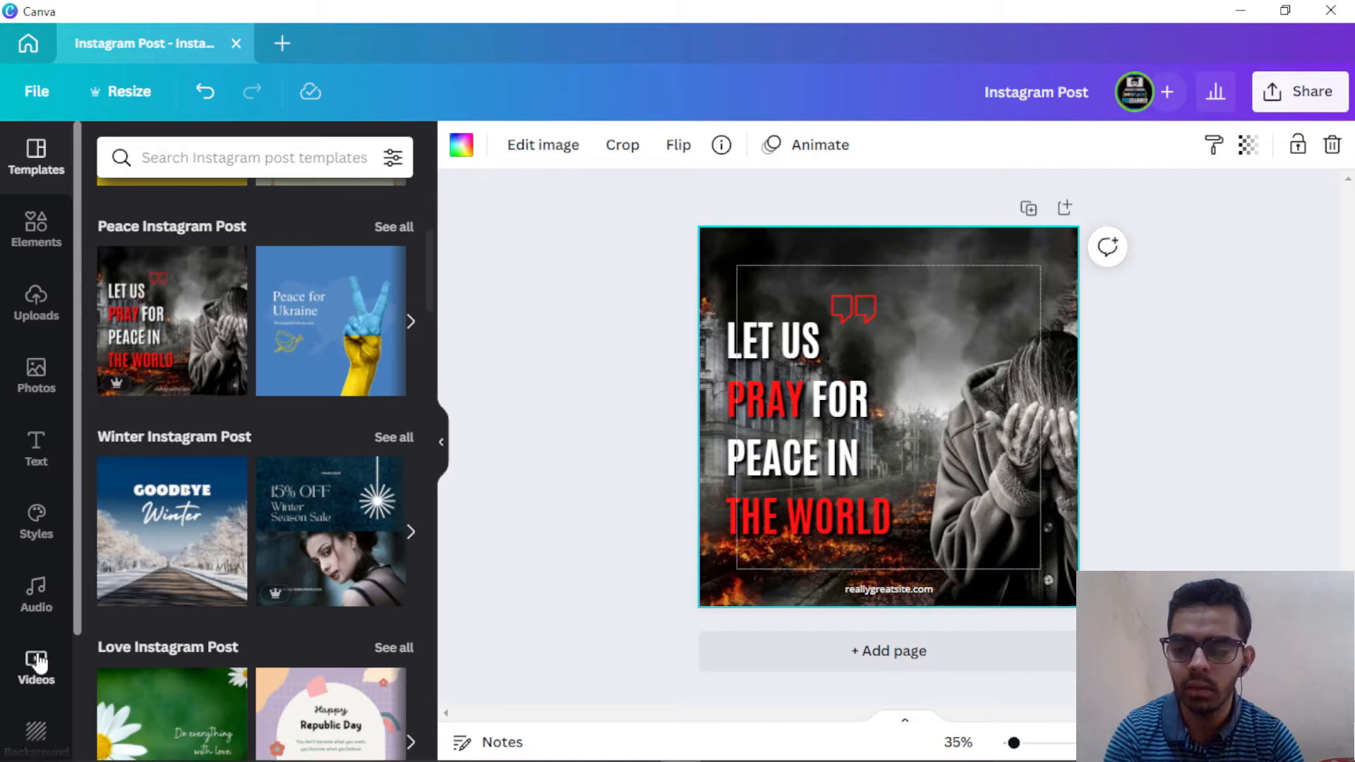
left_click(38, 374)
Step: Search photos for 'Technology' and drag the colourful laptop photo onto the page background
left_click(305, 157)
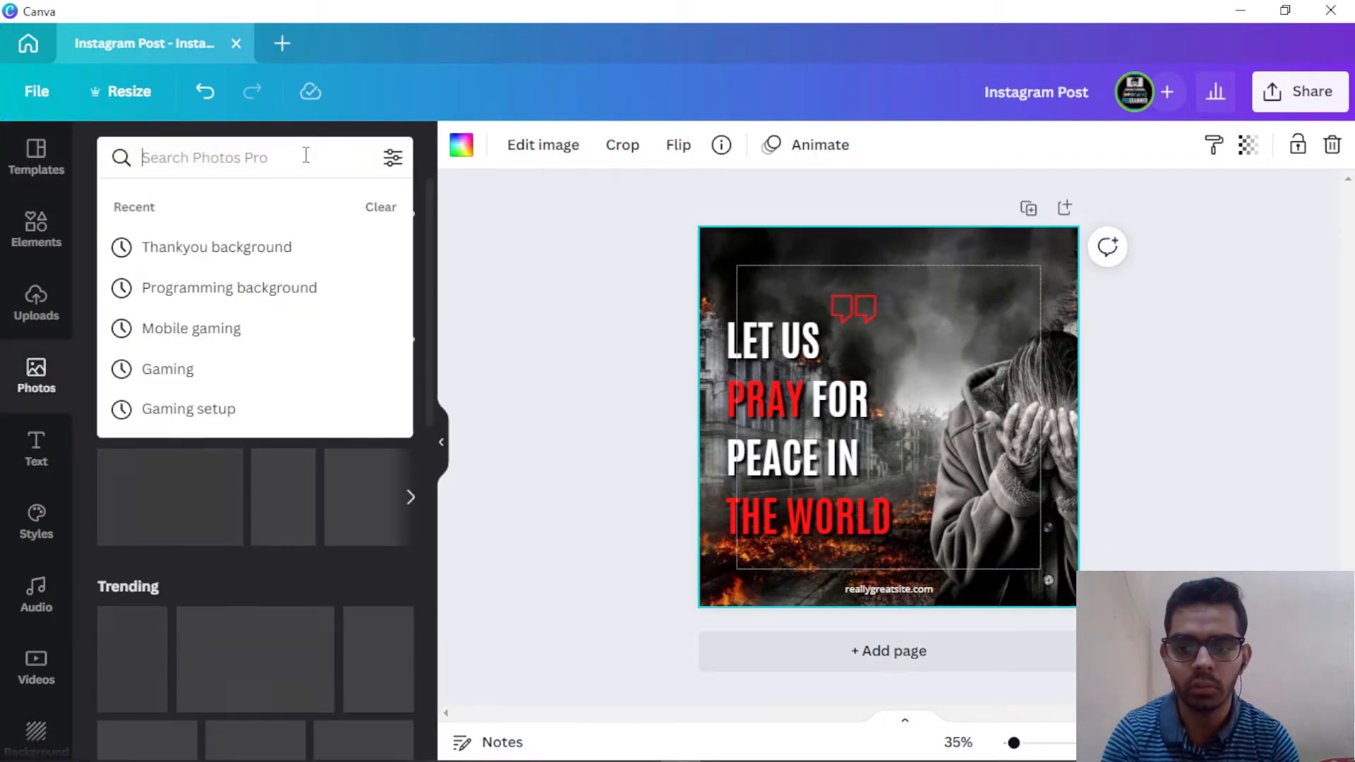
type("Technol")
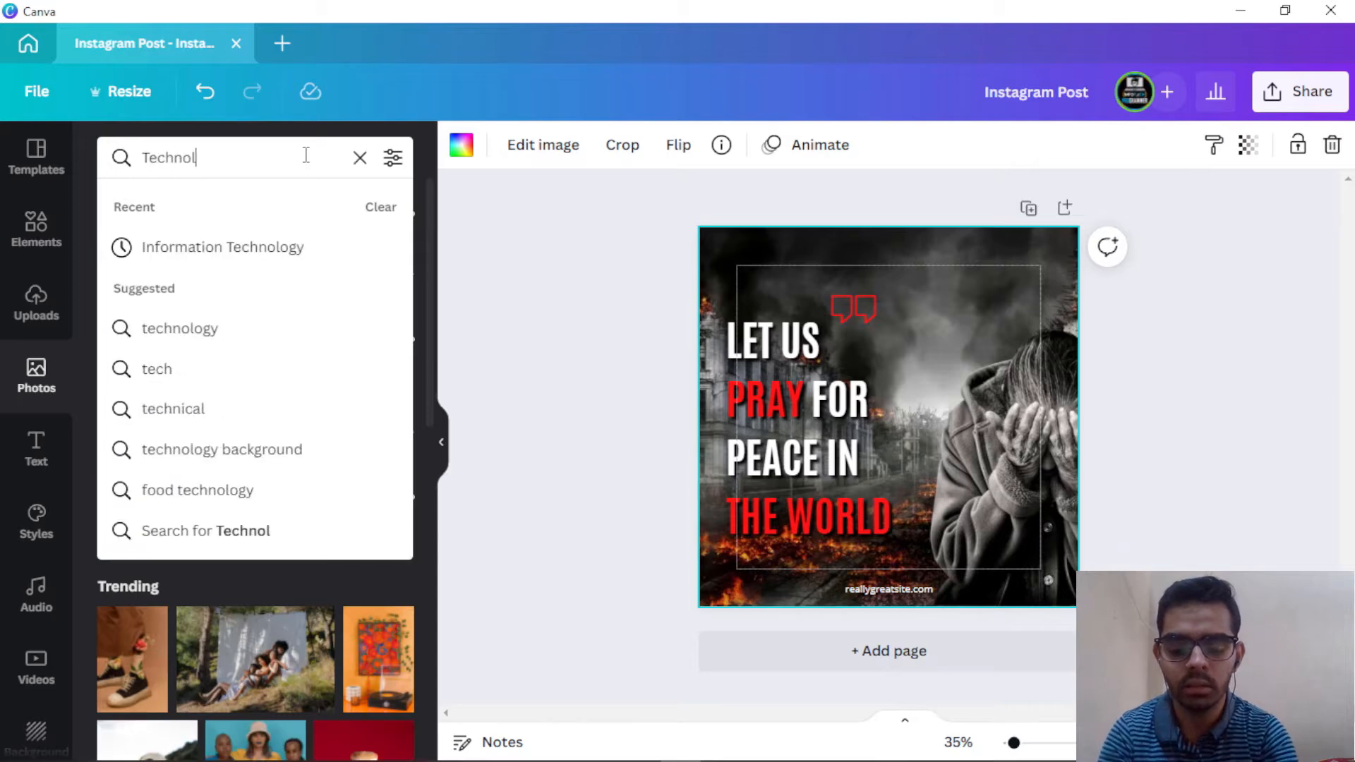
type("ogy")
key("Return")
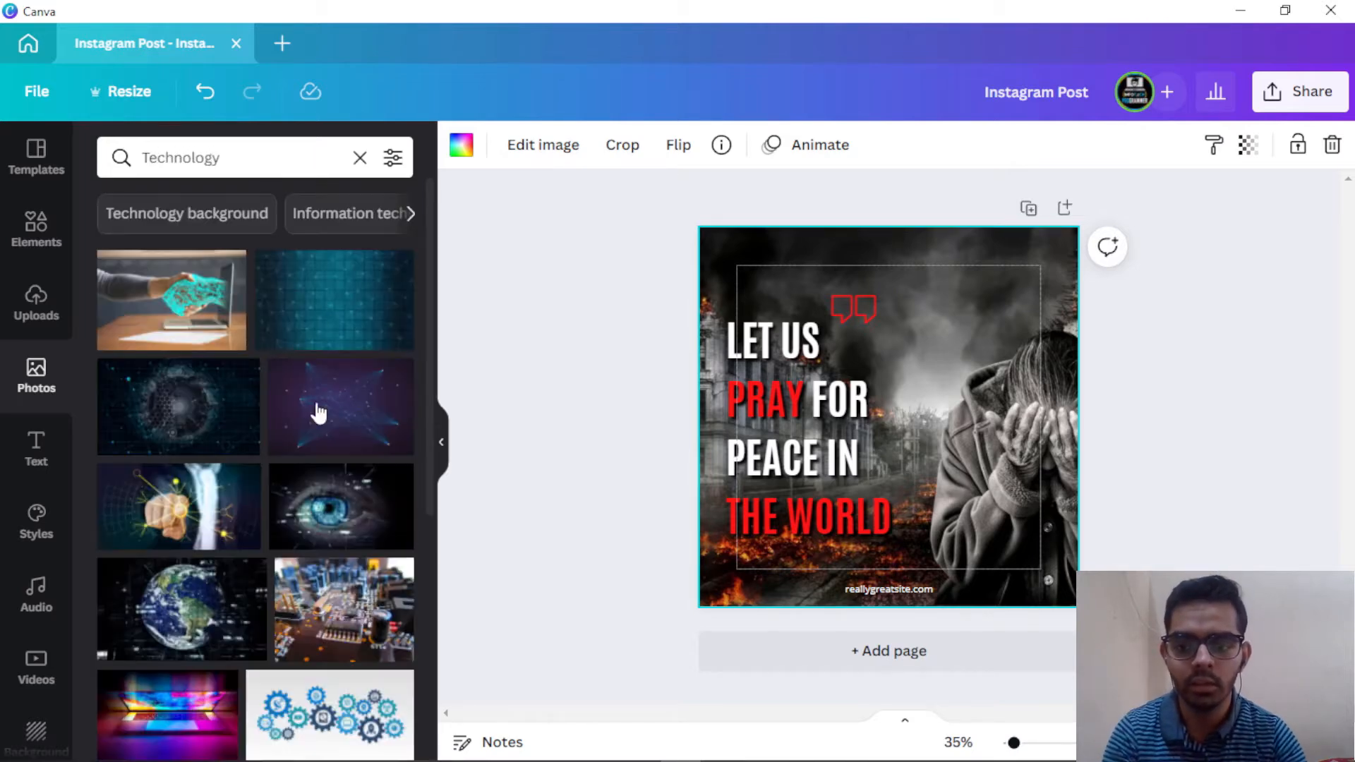
scroll(227, 551, "down", 5)
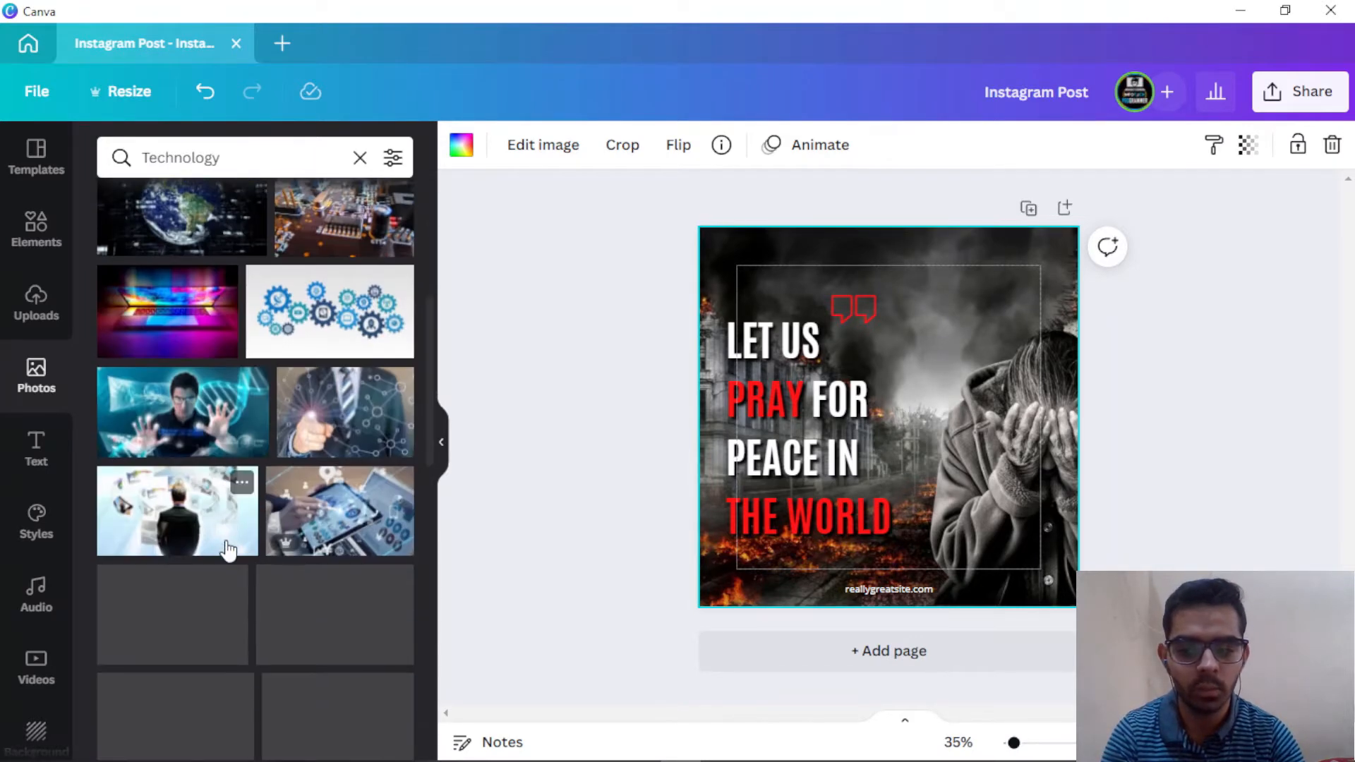
scroll(227, 554, "up", 4)
left_click_drag(150, 617, 715, 290)
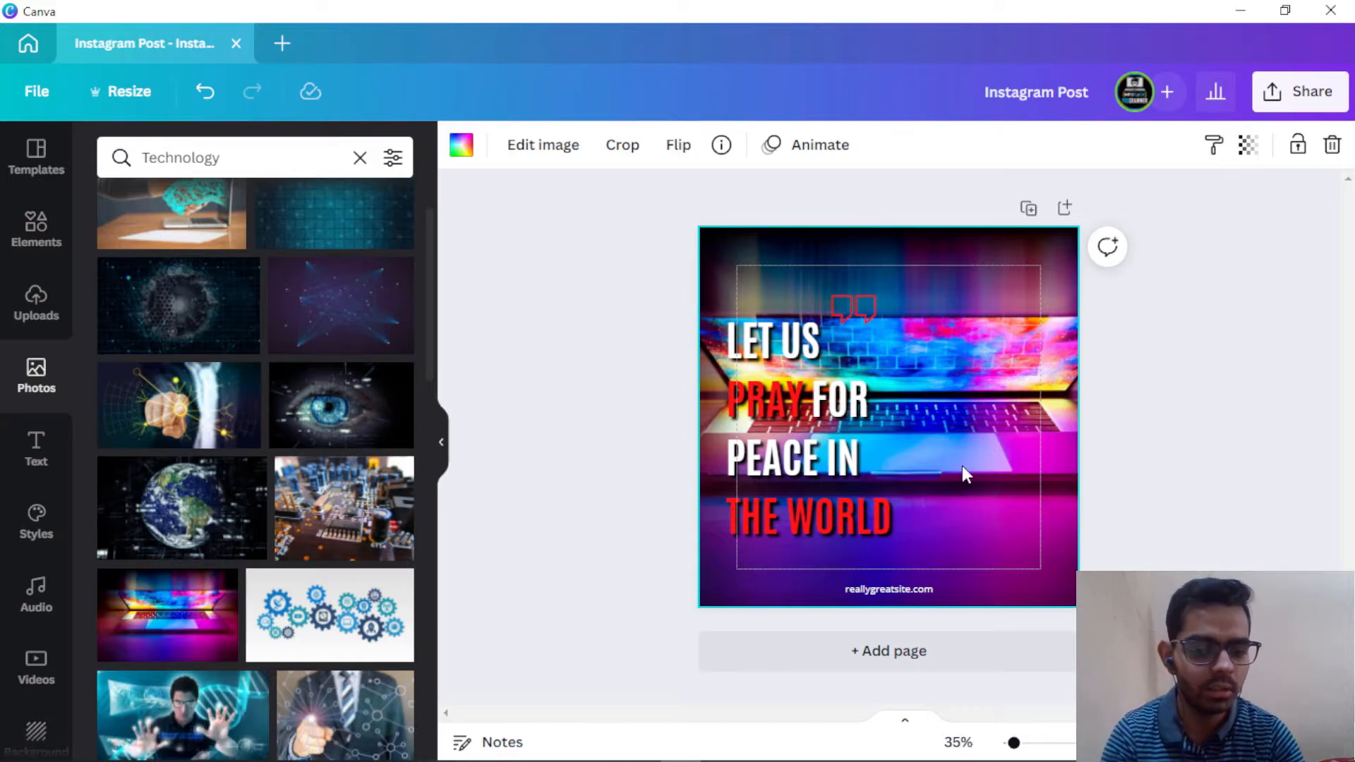
Step: Try editing the website footer text, then undo the change
left_click(894, 593)
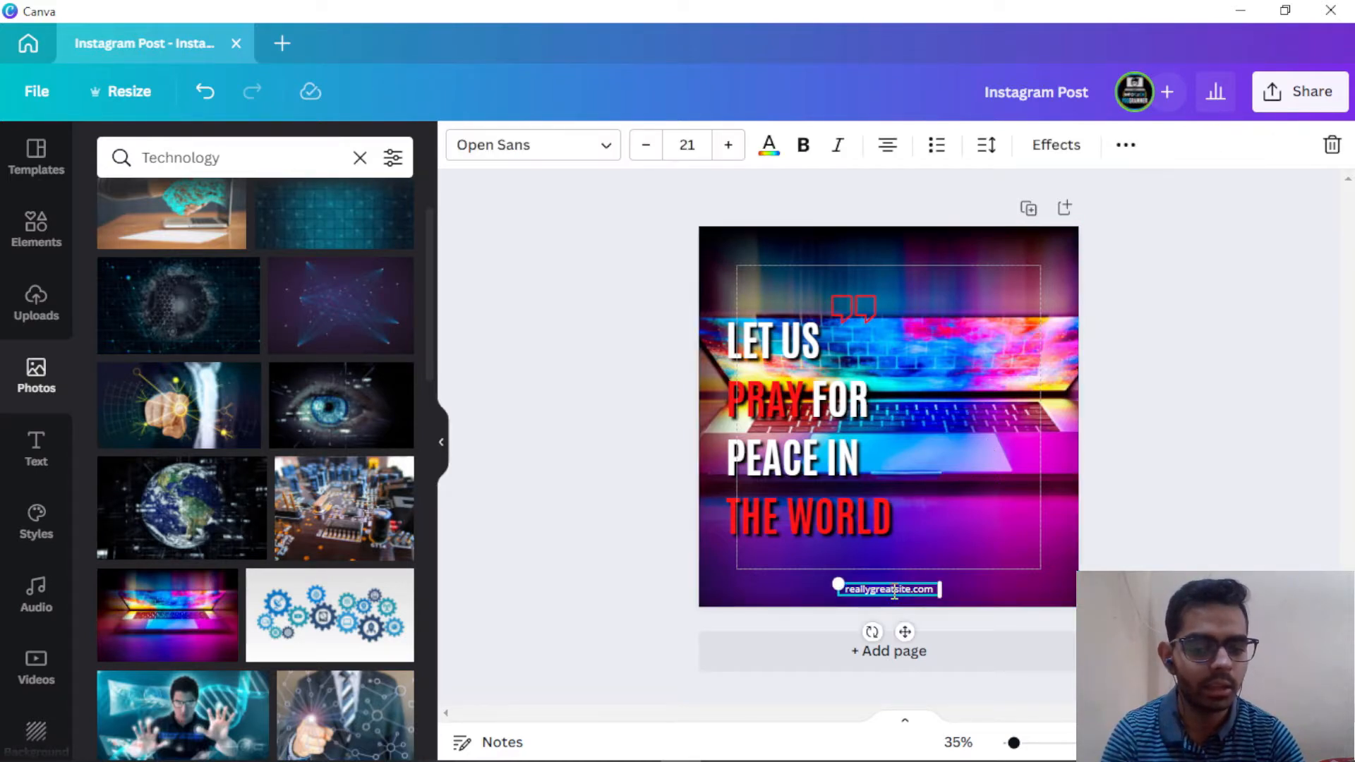
left_click(894, 593)
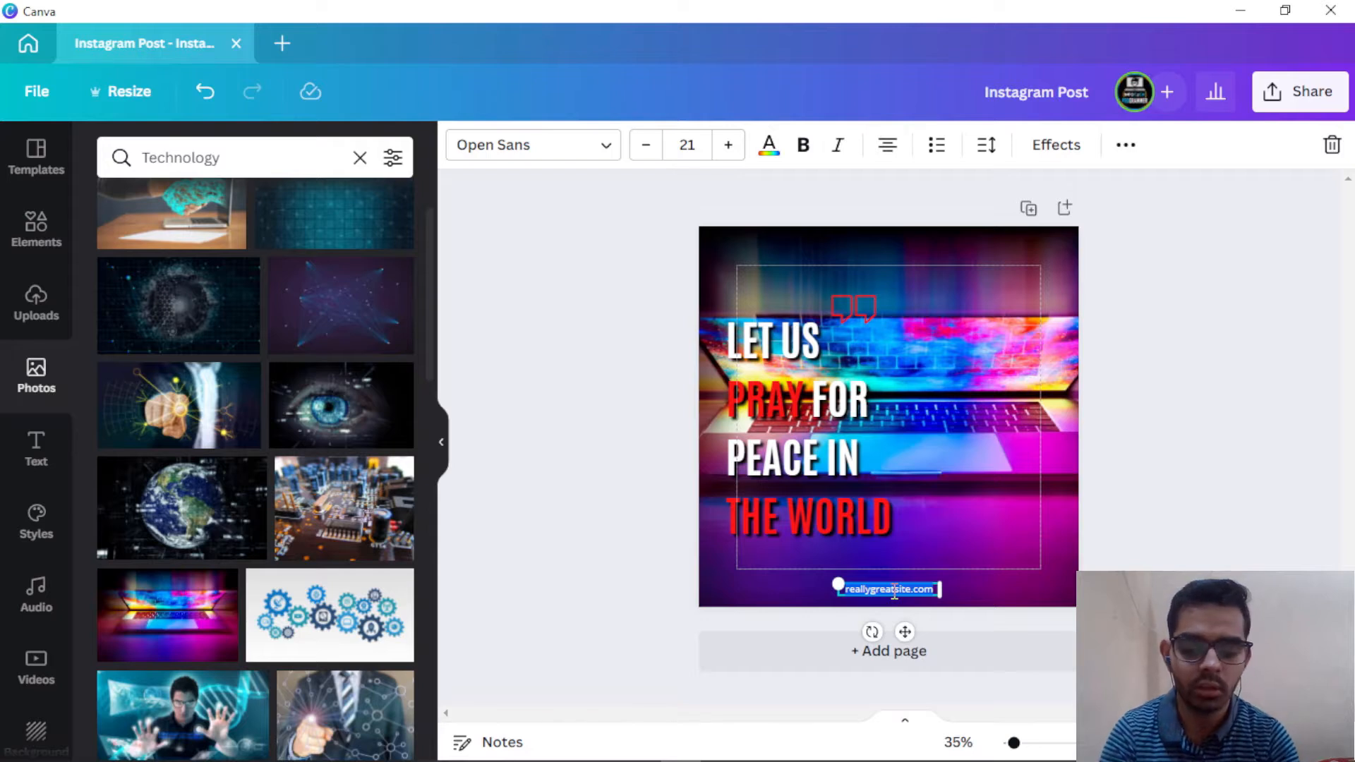
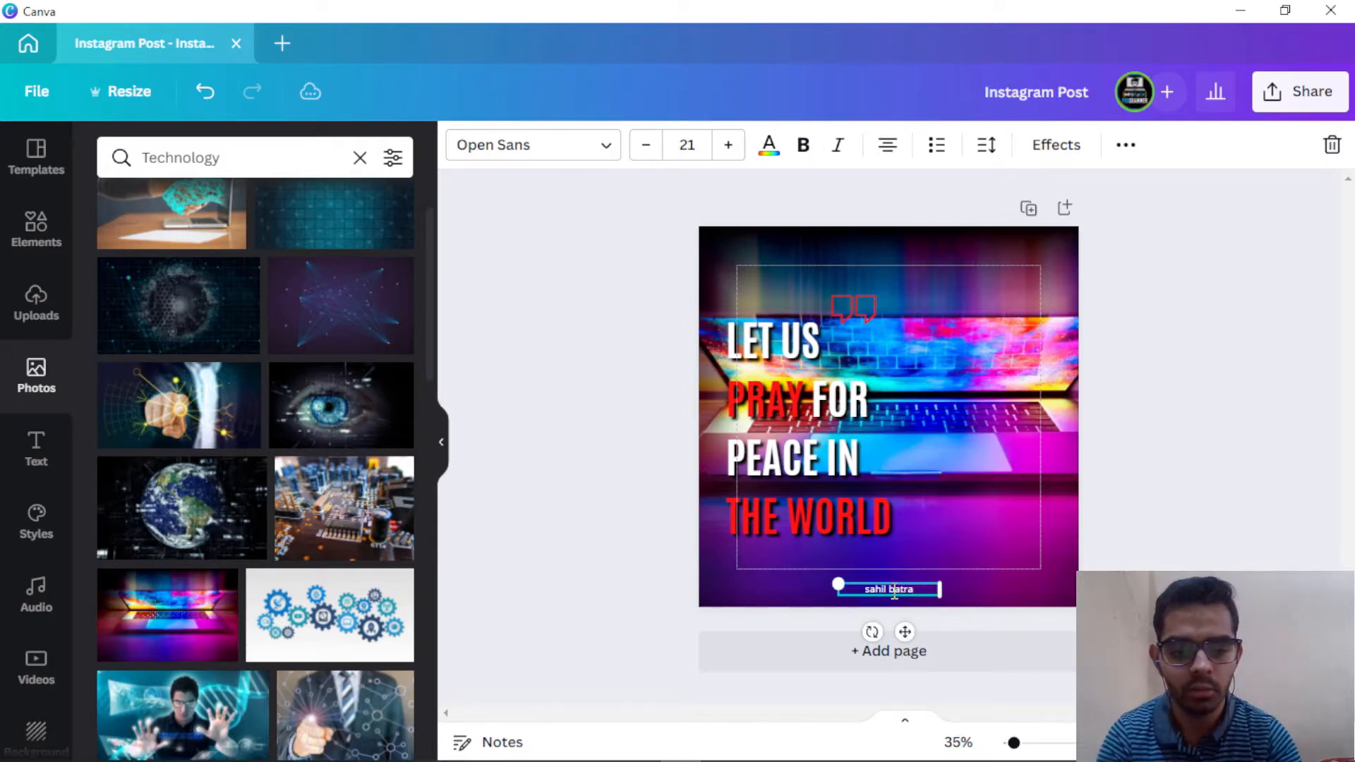
left_click(1168, 404)
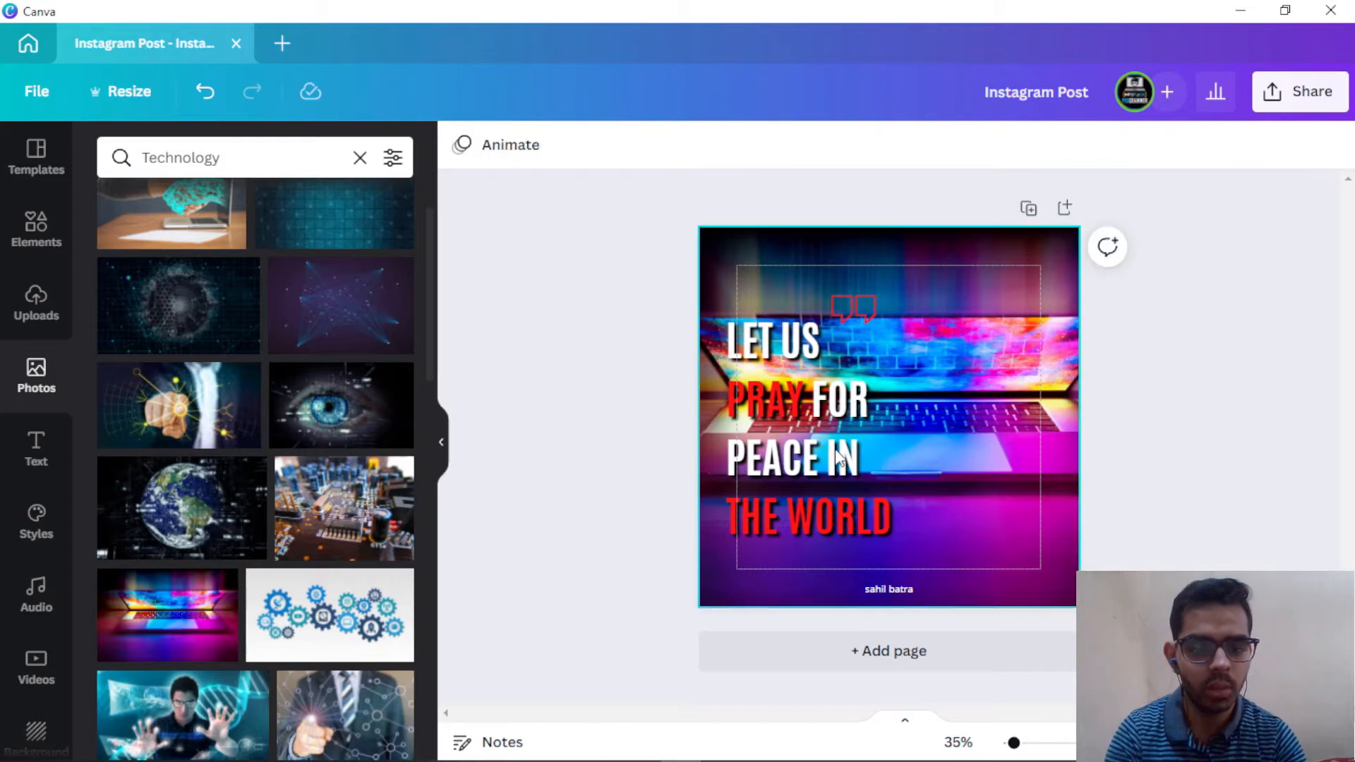
left_click(807, 393)
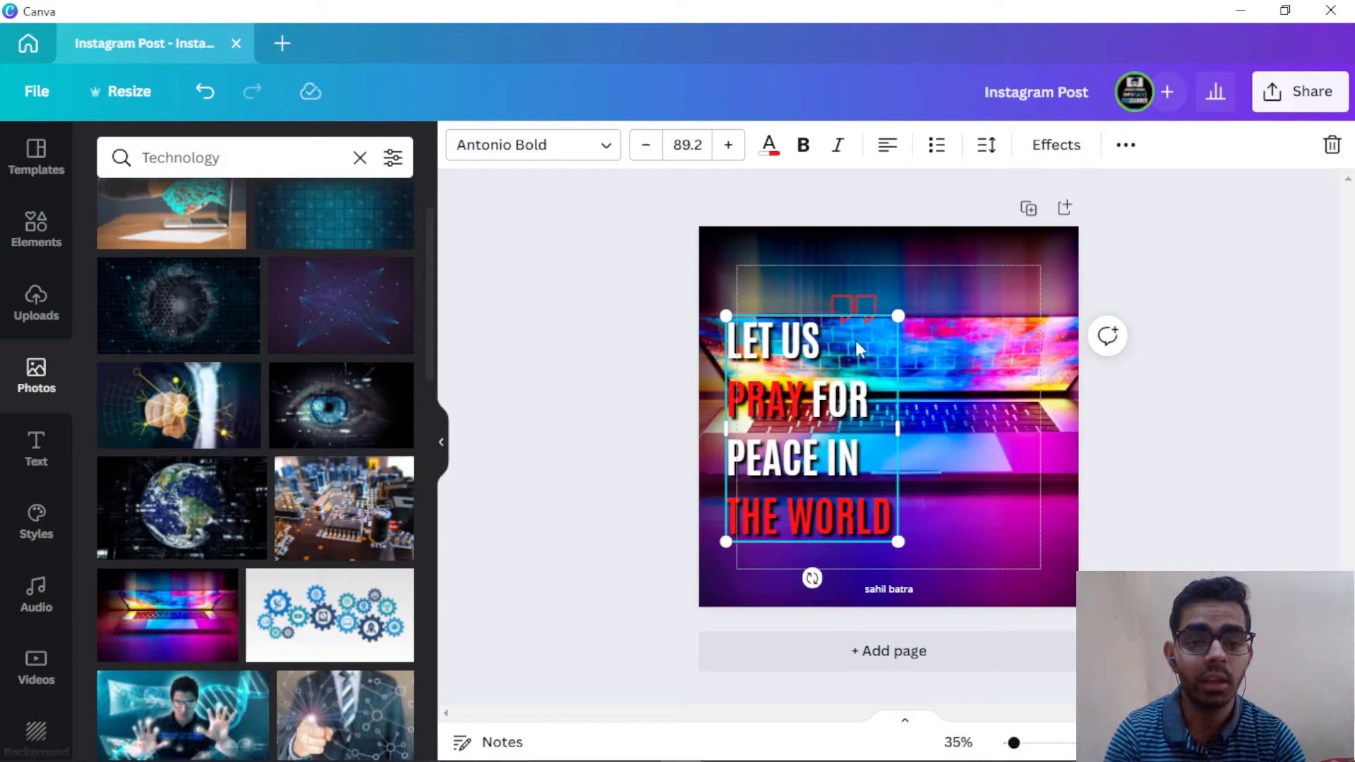
key("ctrl+z")
key("ctrl+z")
key("ctrl+z")
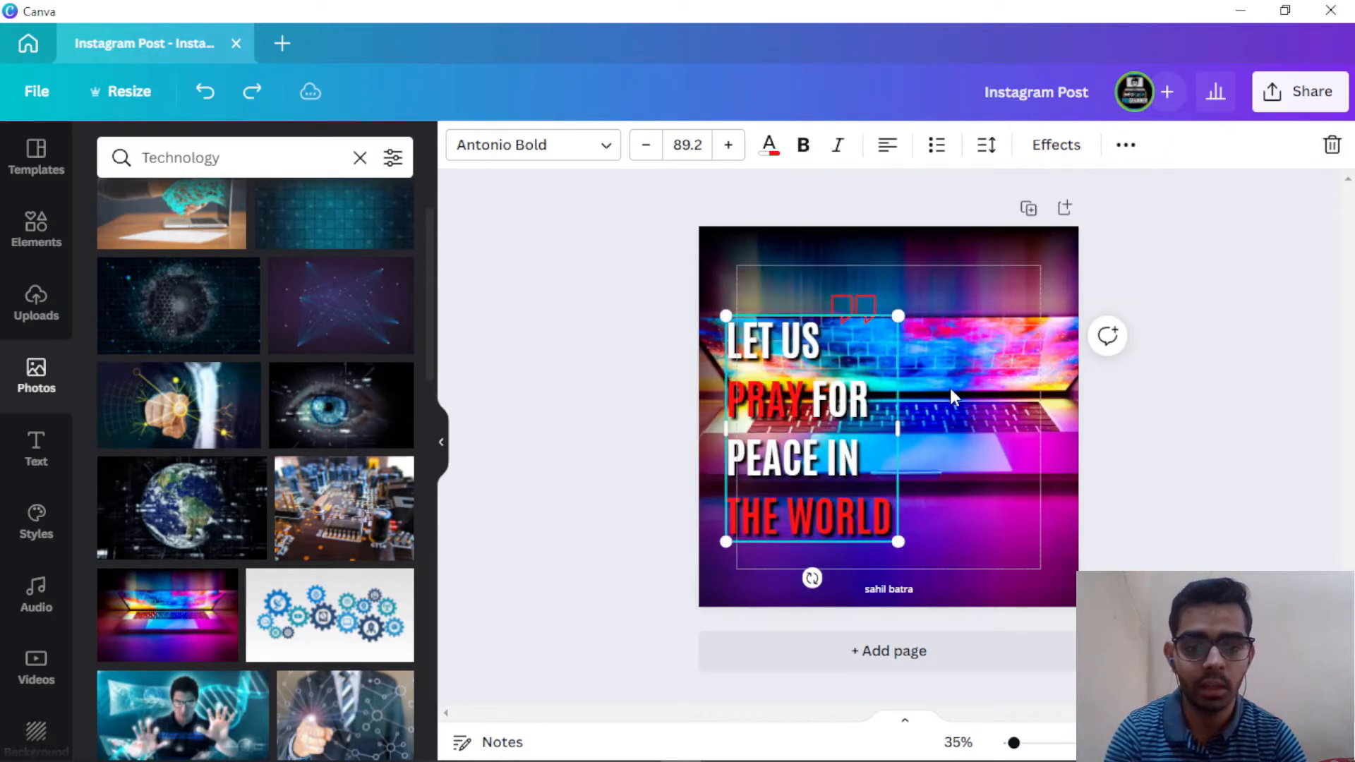
left_click(1168, 459)
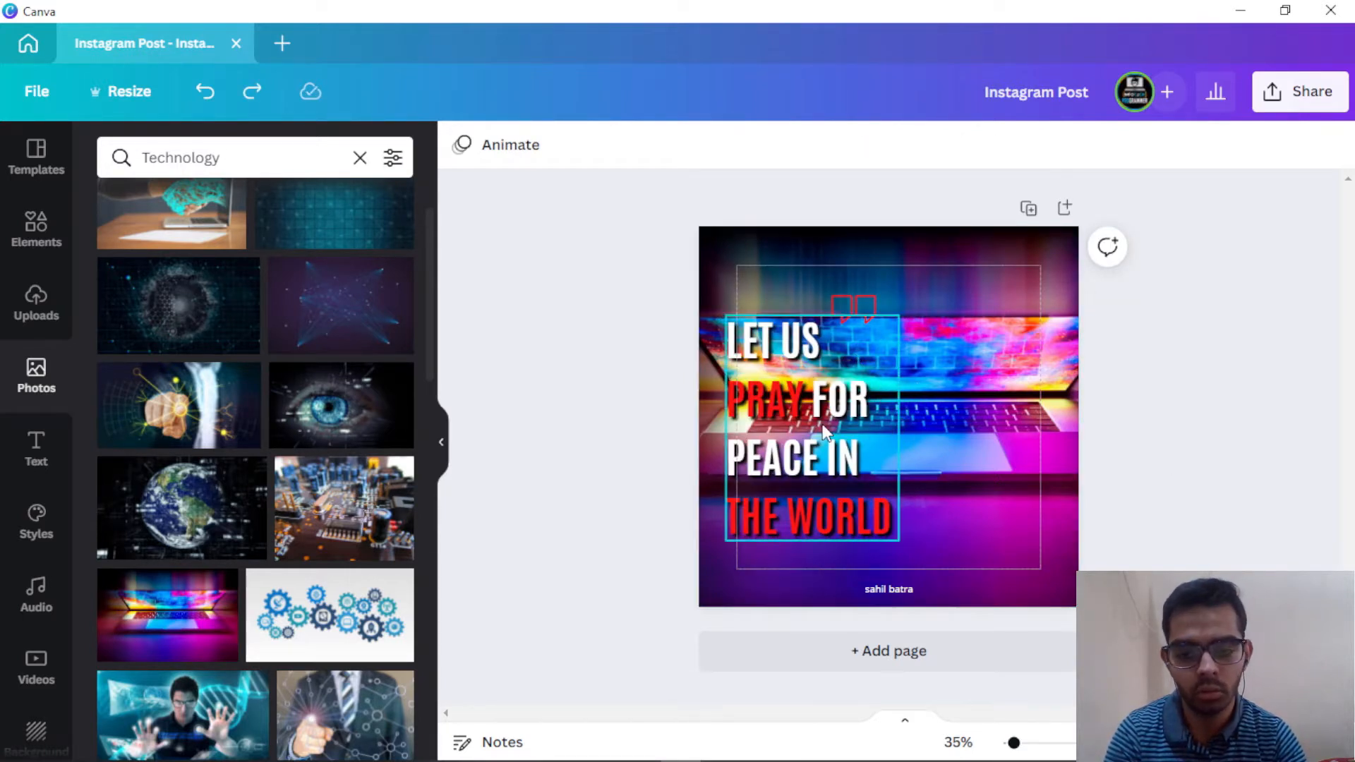
Step: Replace the words 'LET US' with the pasted programming quote
double_click(800, 392)
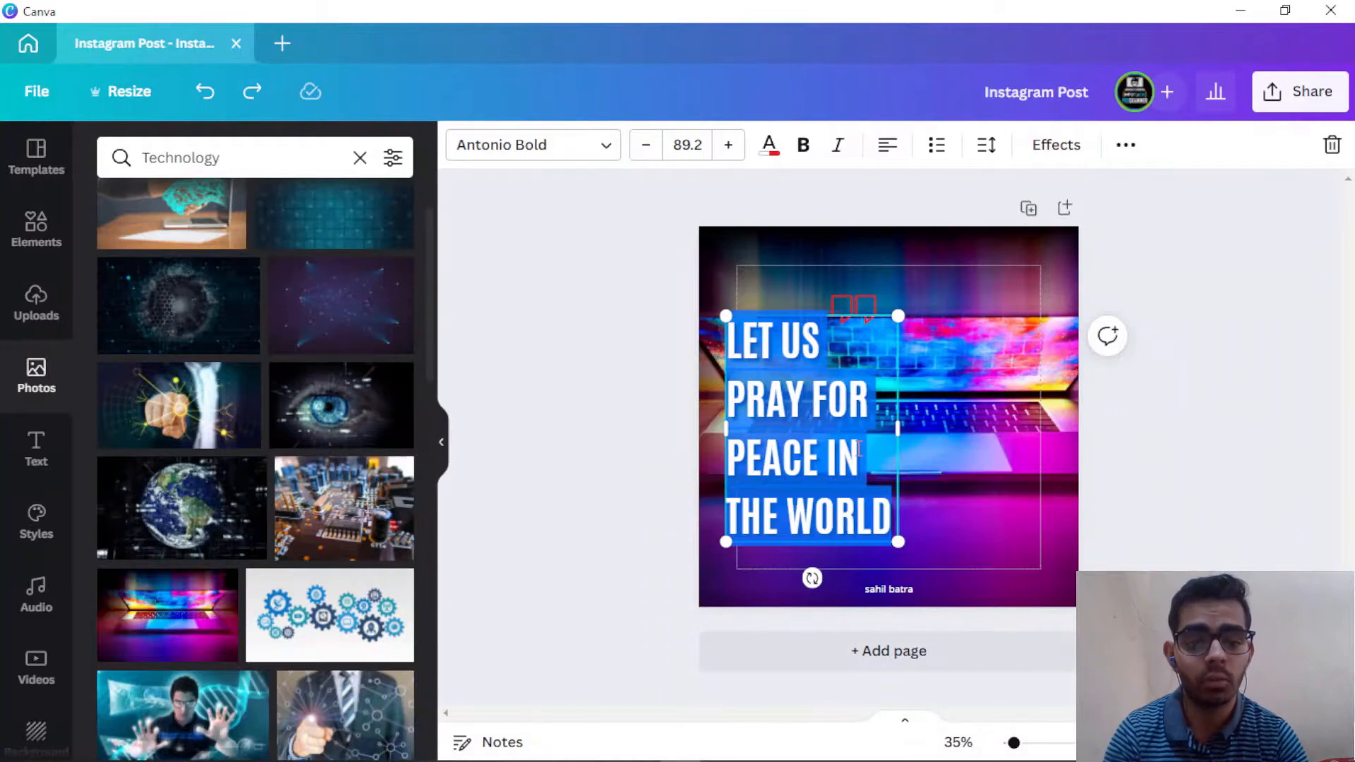
key("Escape")
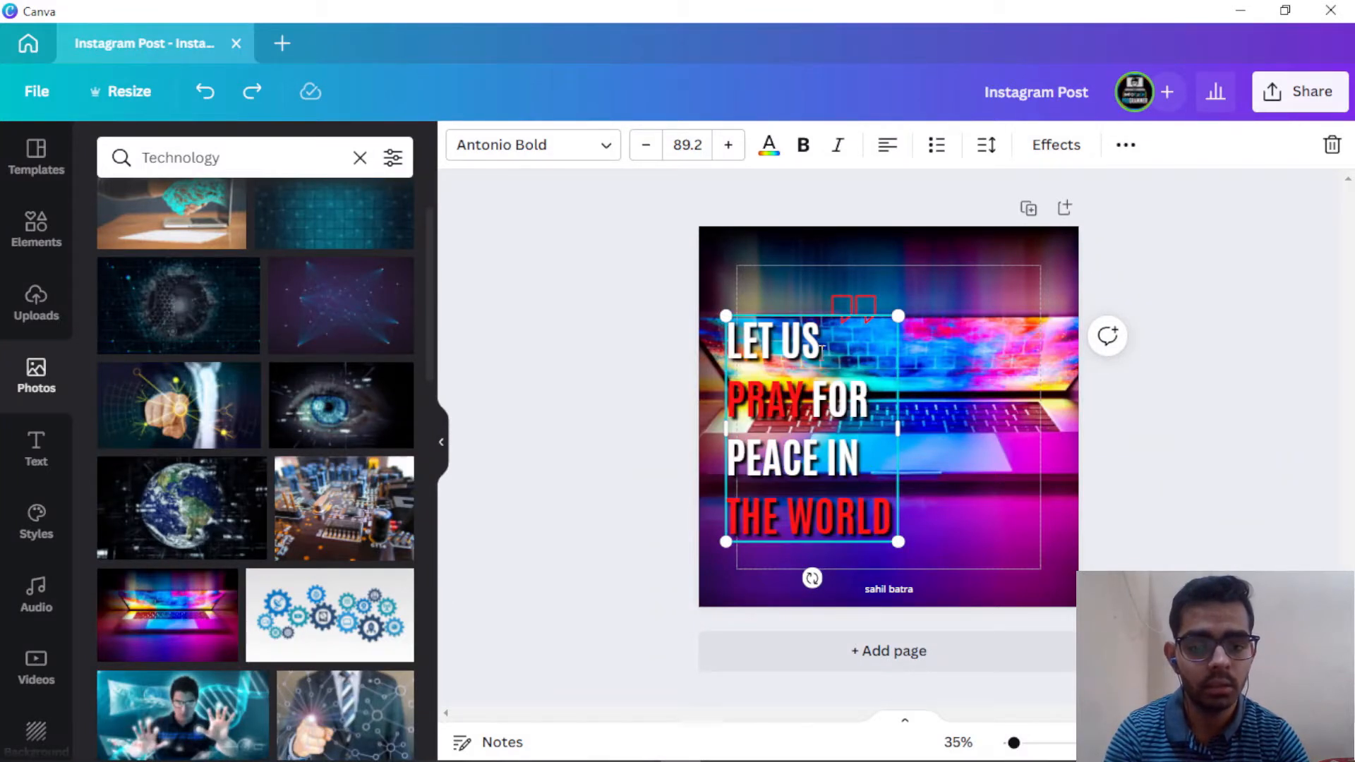
left_click_drag(821, 350, 733, 331)
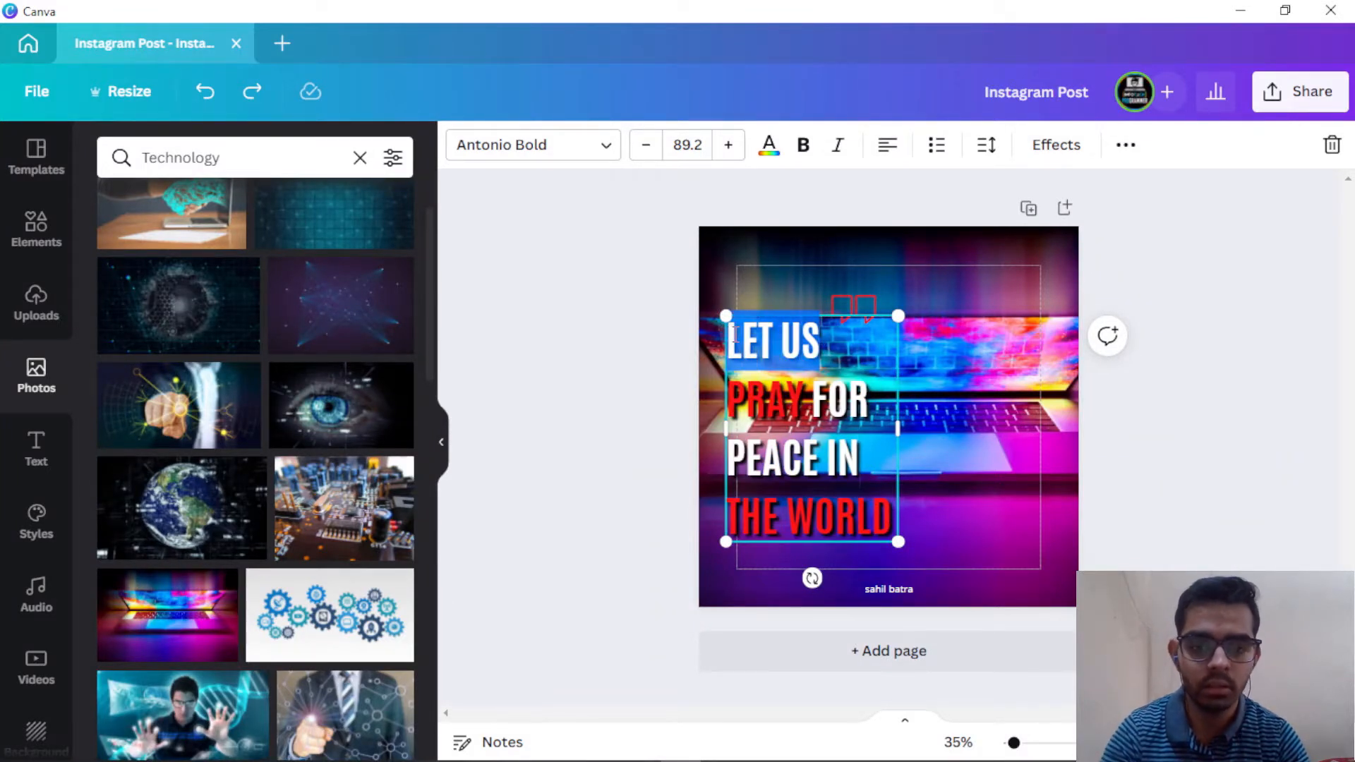
key("ctrl+v")
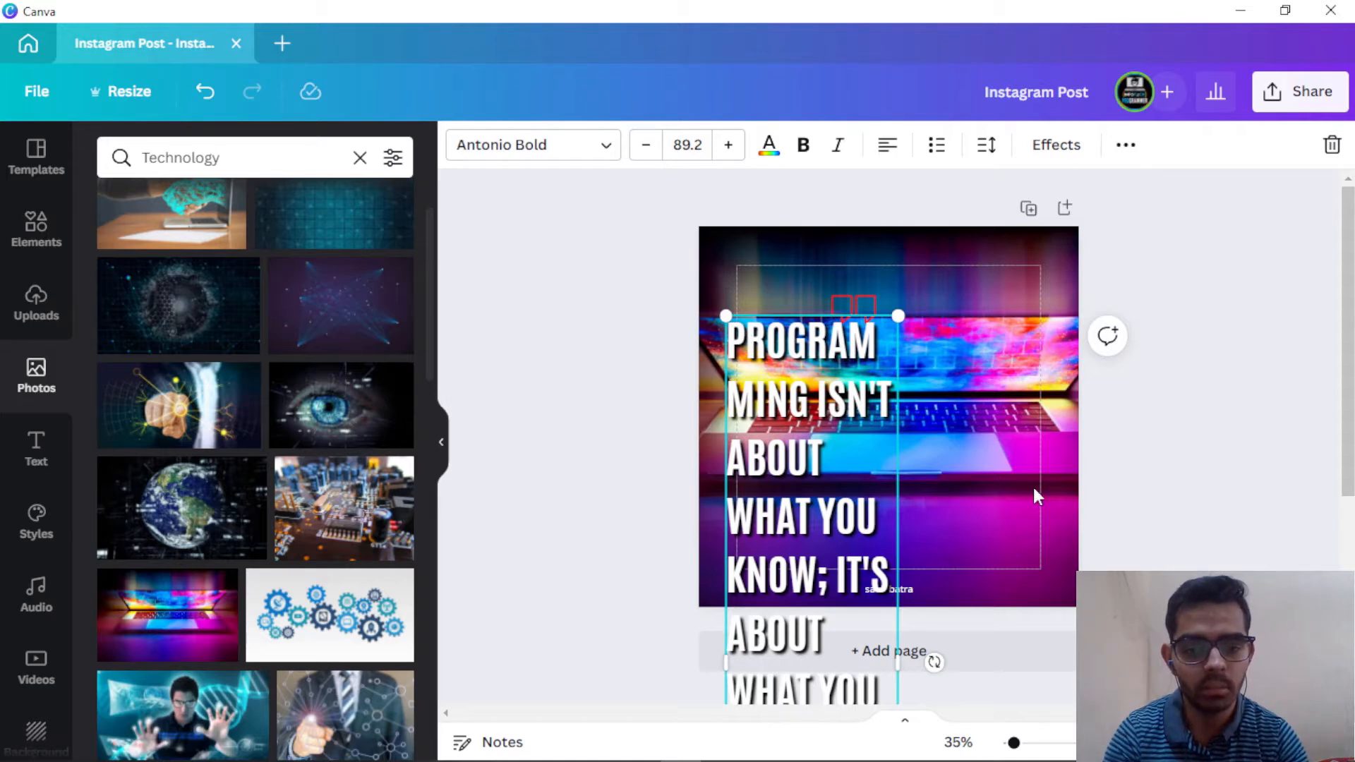
left_click(1162, 535)
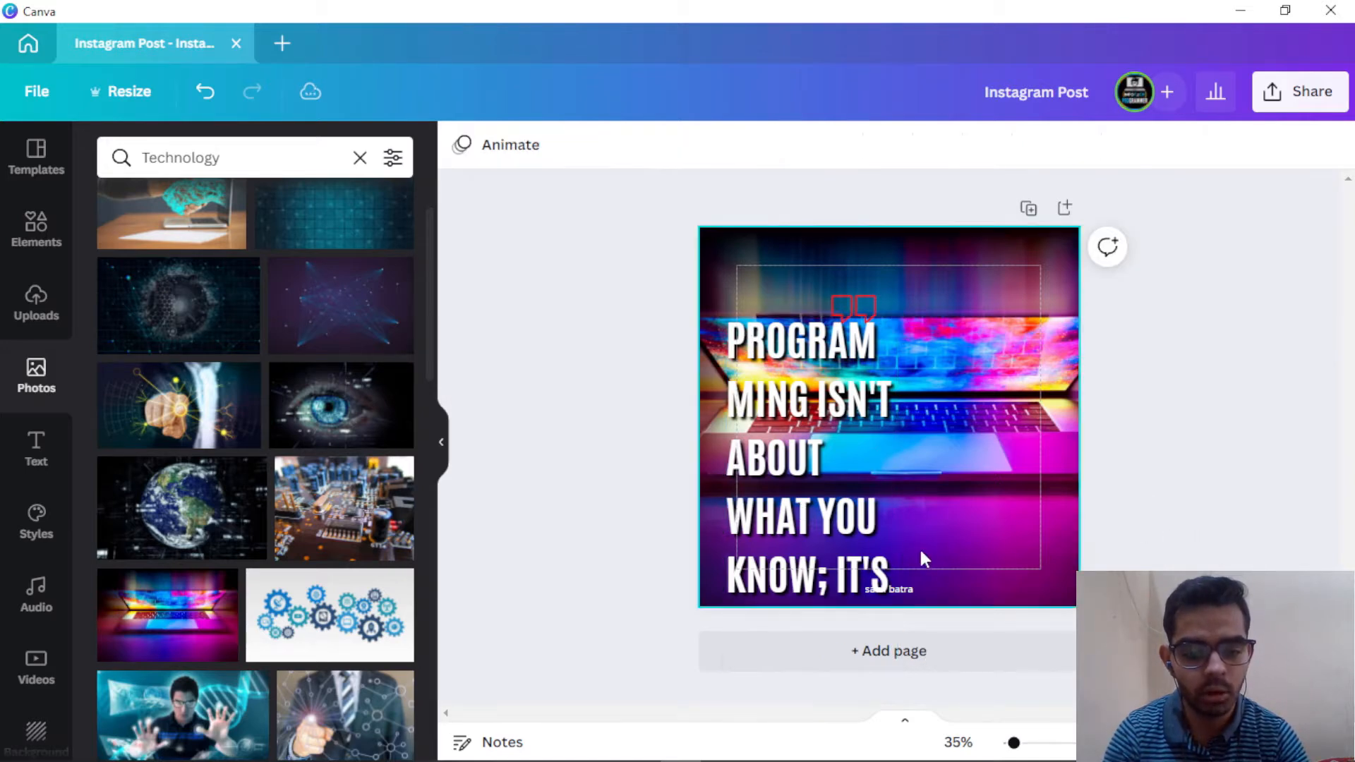
Step: Move the quote box onto the page, shift the red quote mark top right, and widen the box
left_click_drag(886, 374, 791, 550)
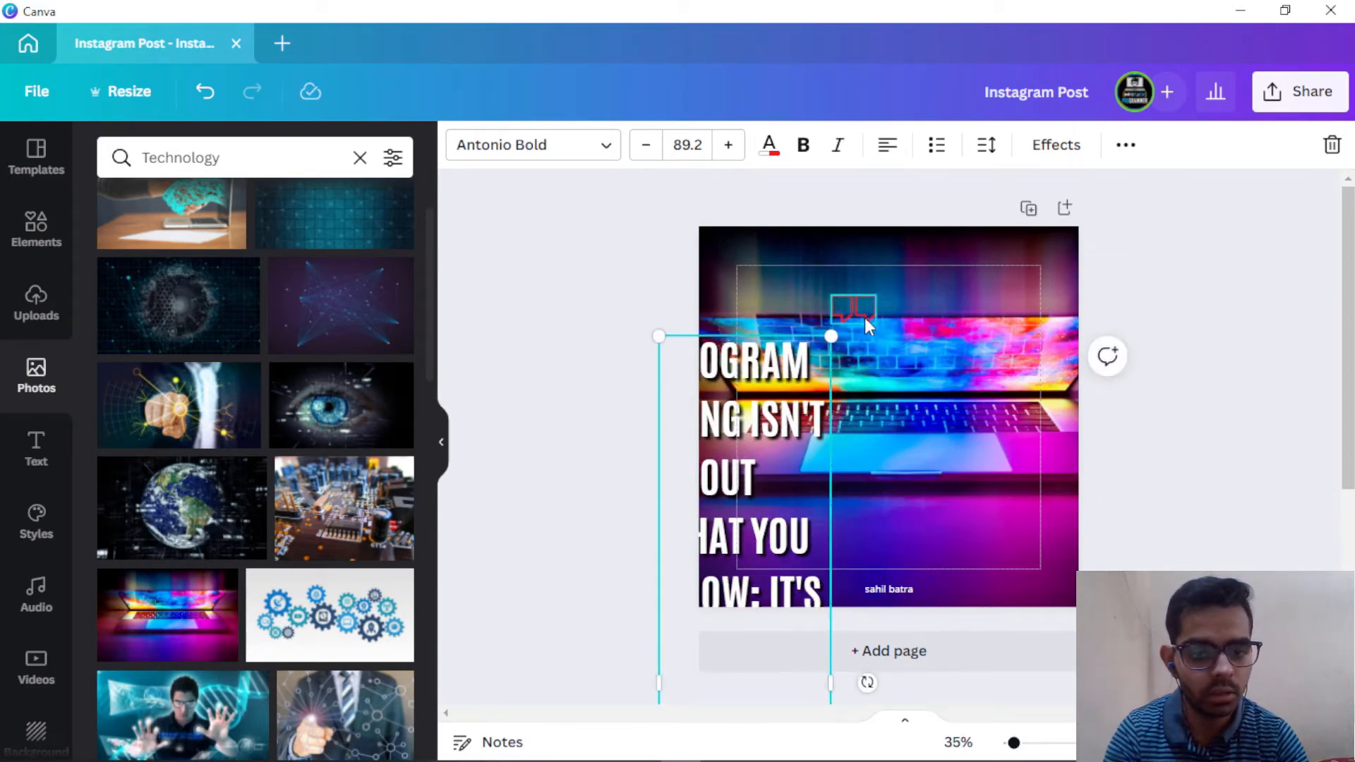
left_click_drag(854, 309, 939, 257)
left_click(798, 423)
left_click_drag(833, 481, 1046, 451)
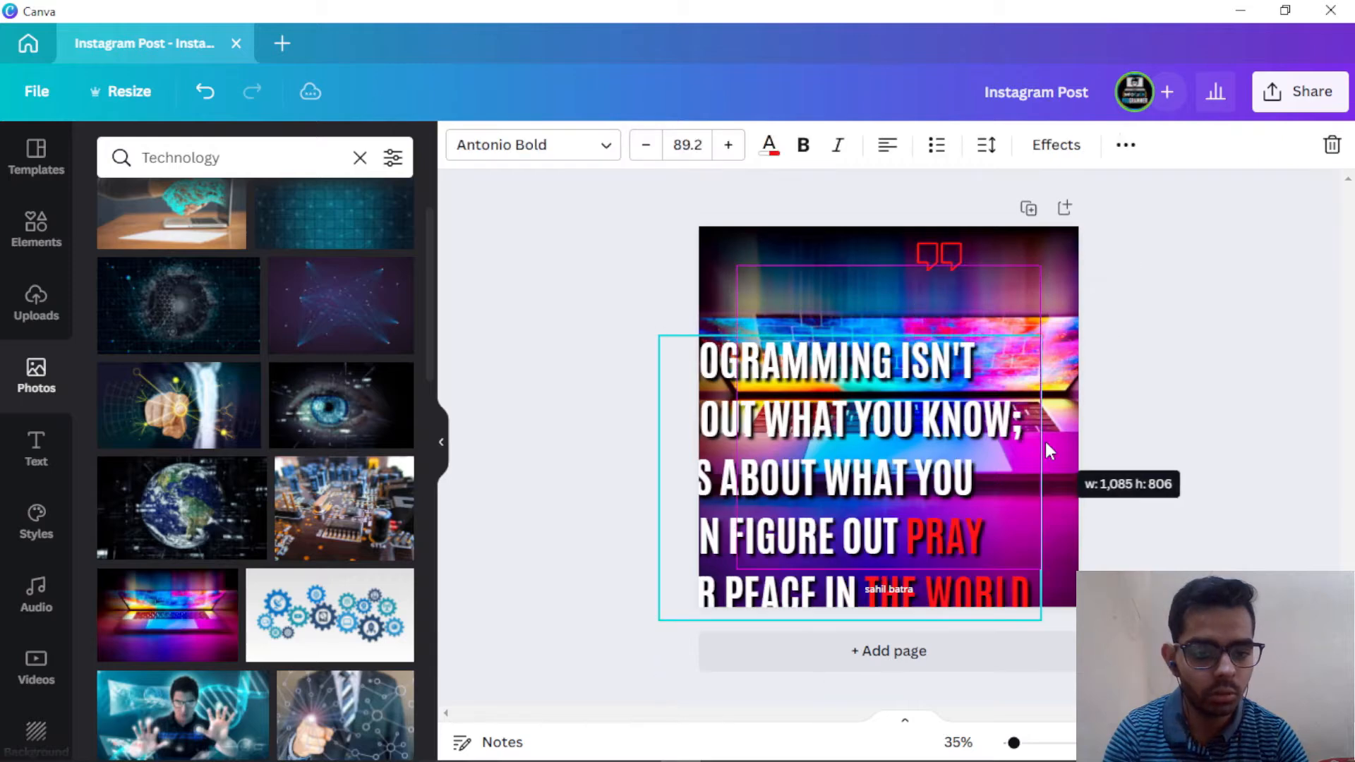
left_click_drag(905, 429, 946, 392)
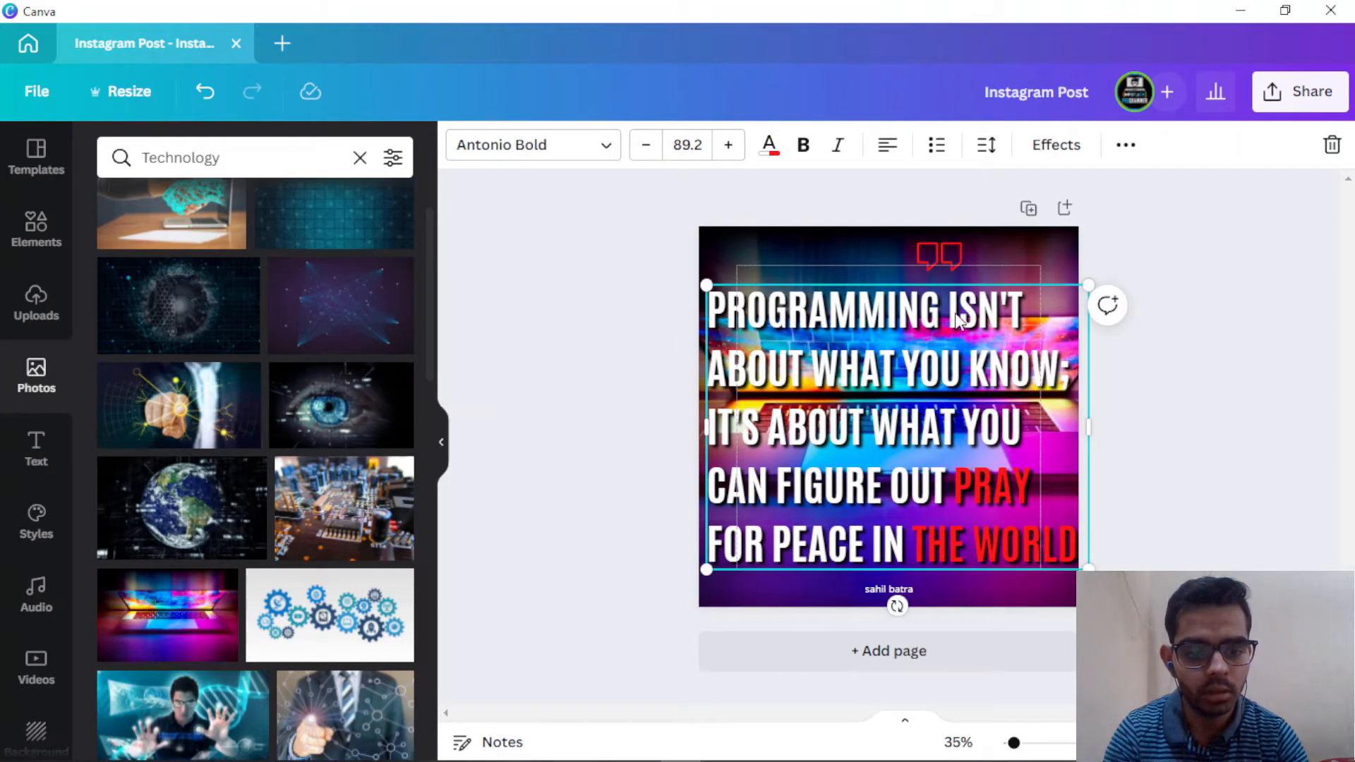
Step: Colour the word PROGRAMMING red in the quote
left_click(986, 492)
key("Escape")
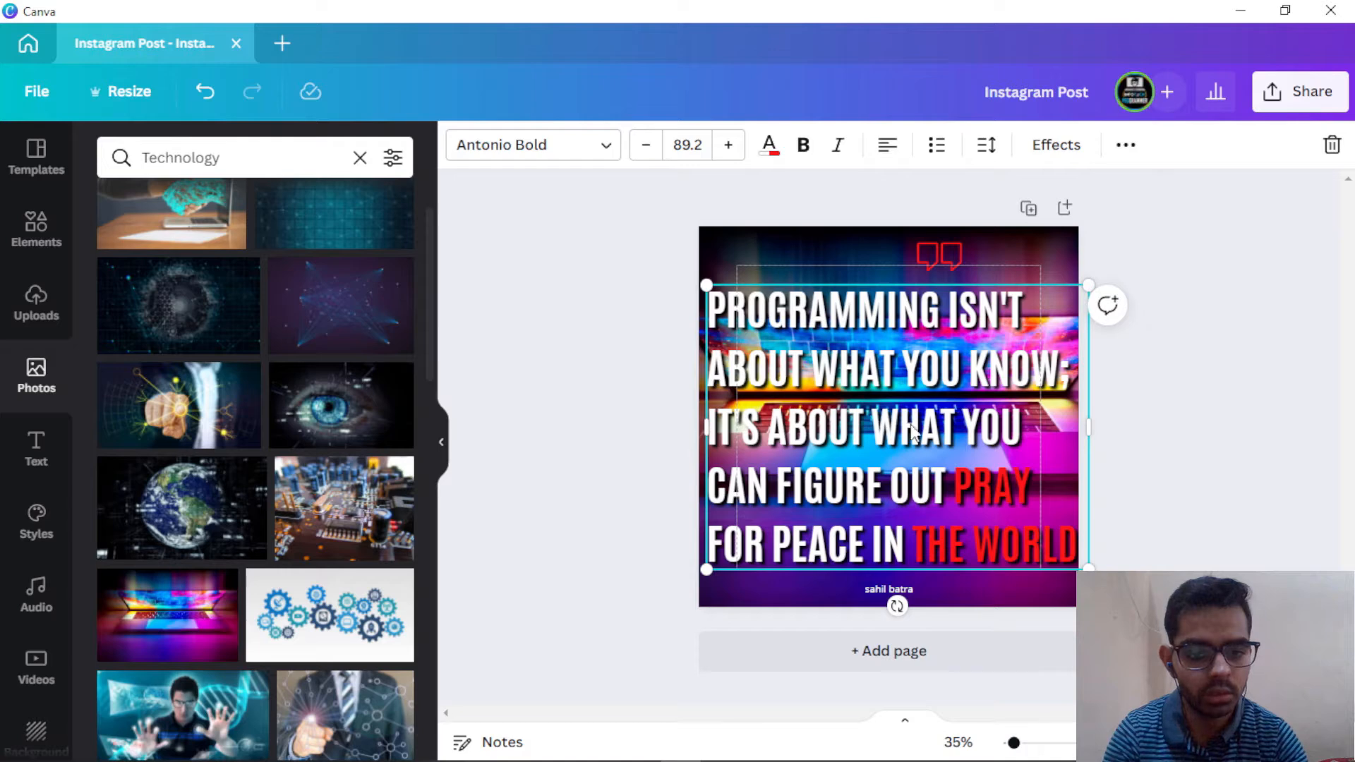
left_click(993, 498)
left_click(1009, 499)
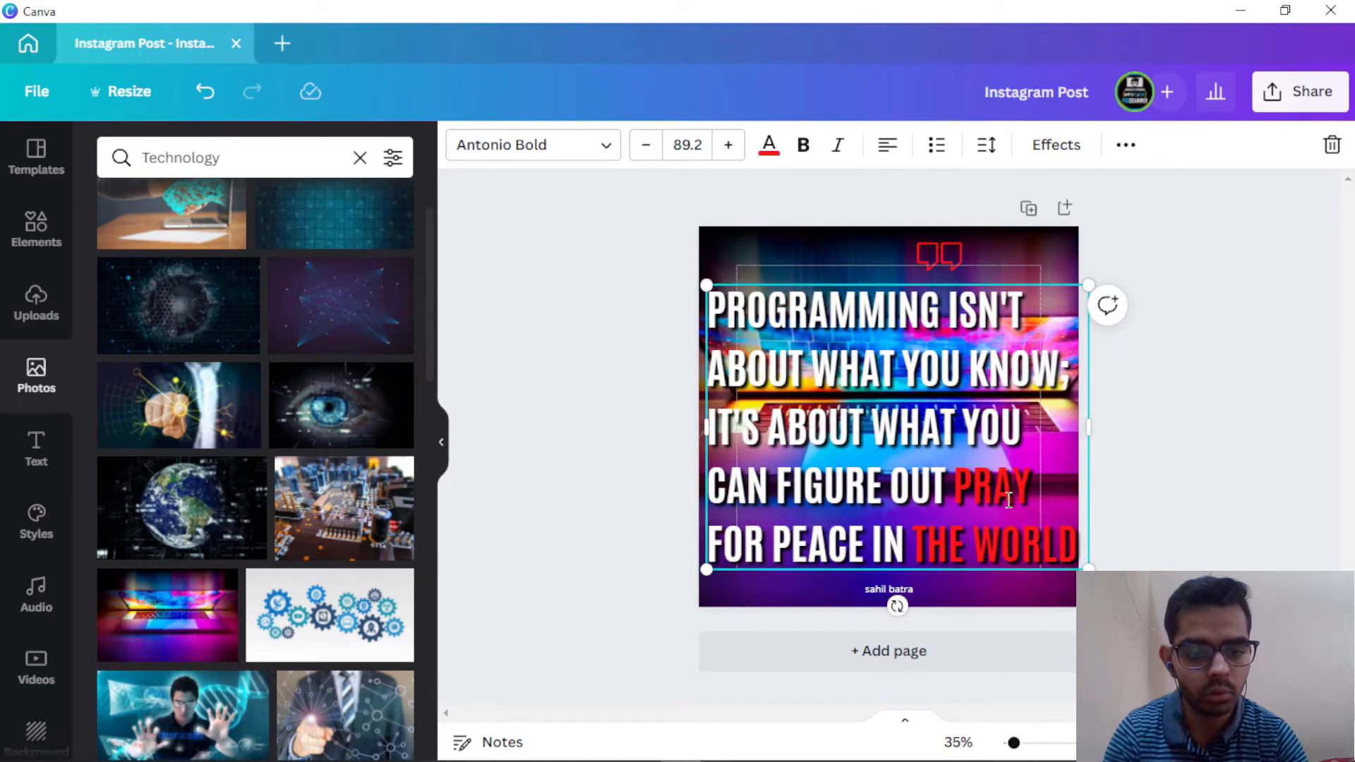
double_click(817, 332)
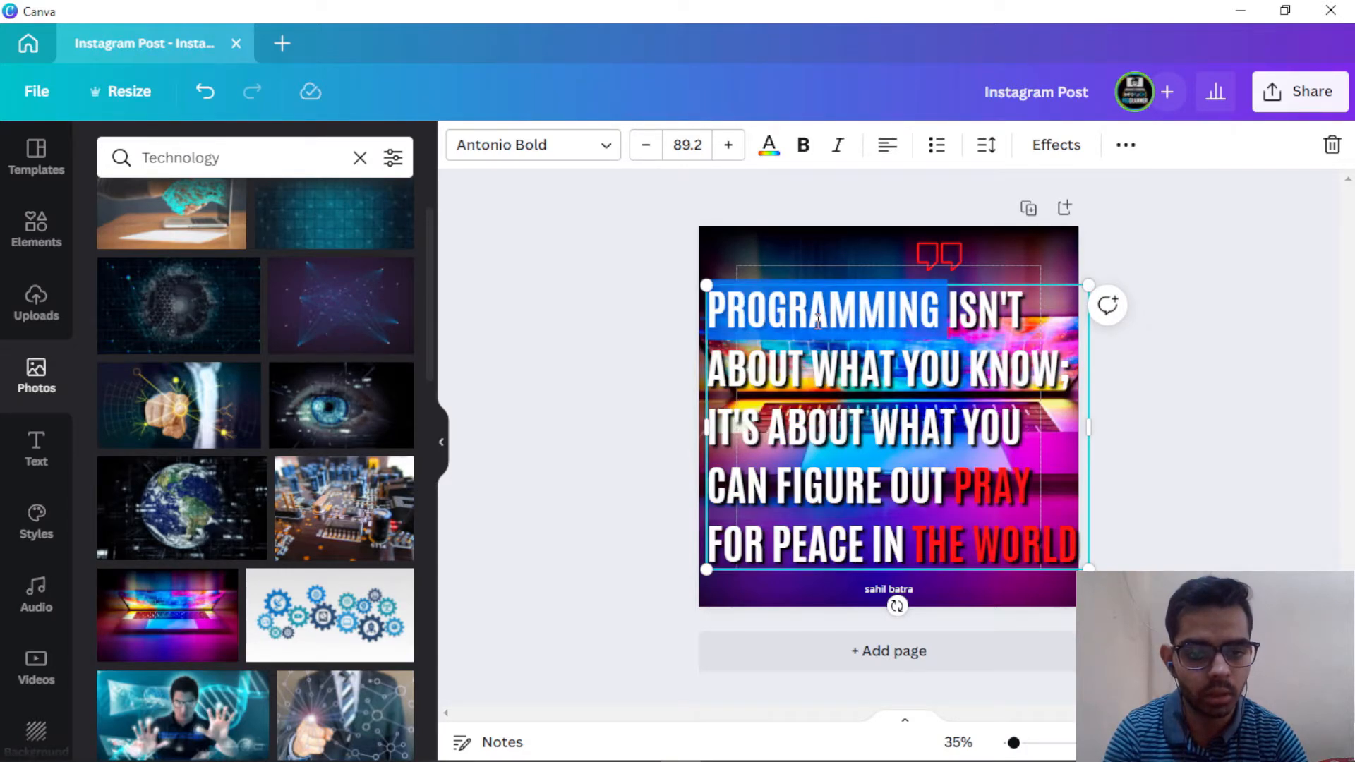
left_click(769, 145)
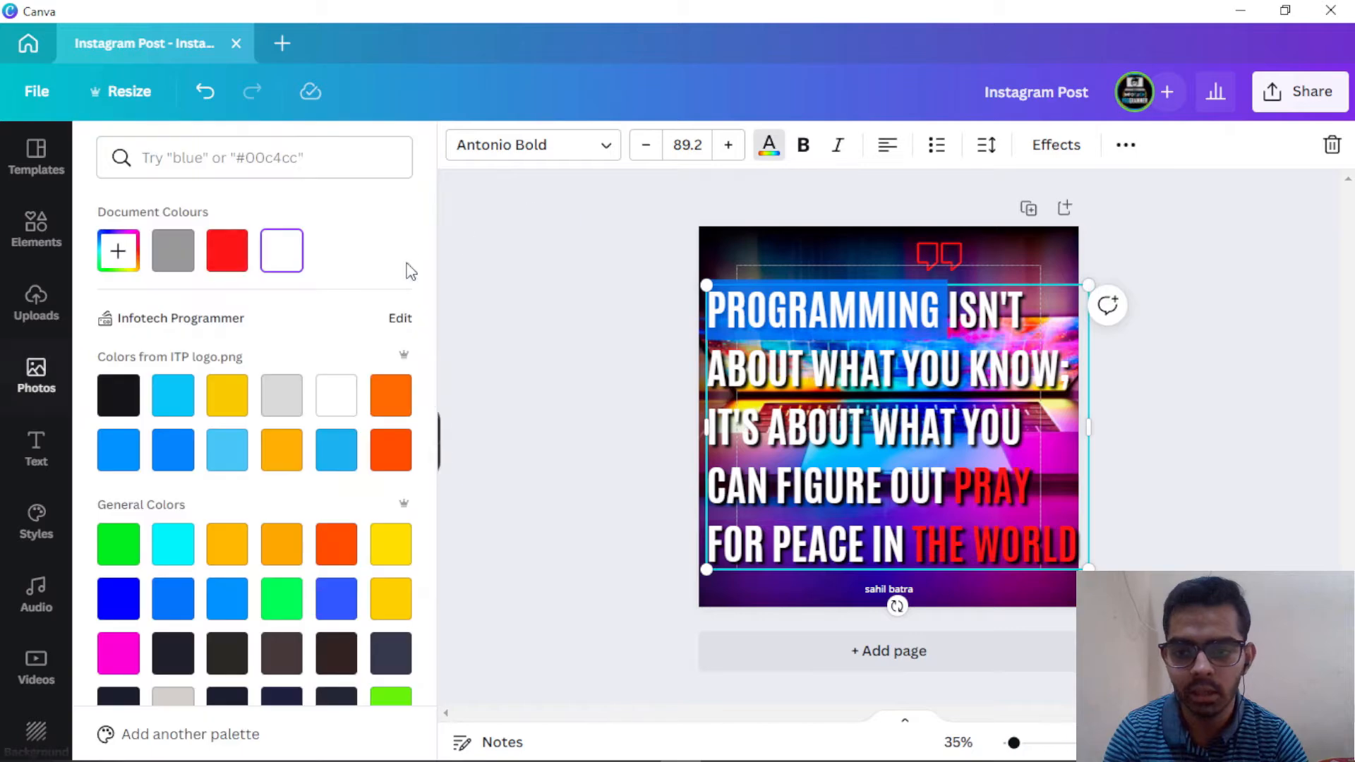
left_click(227, 250)
key("Escape")
left_click(1278, 460)
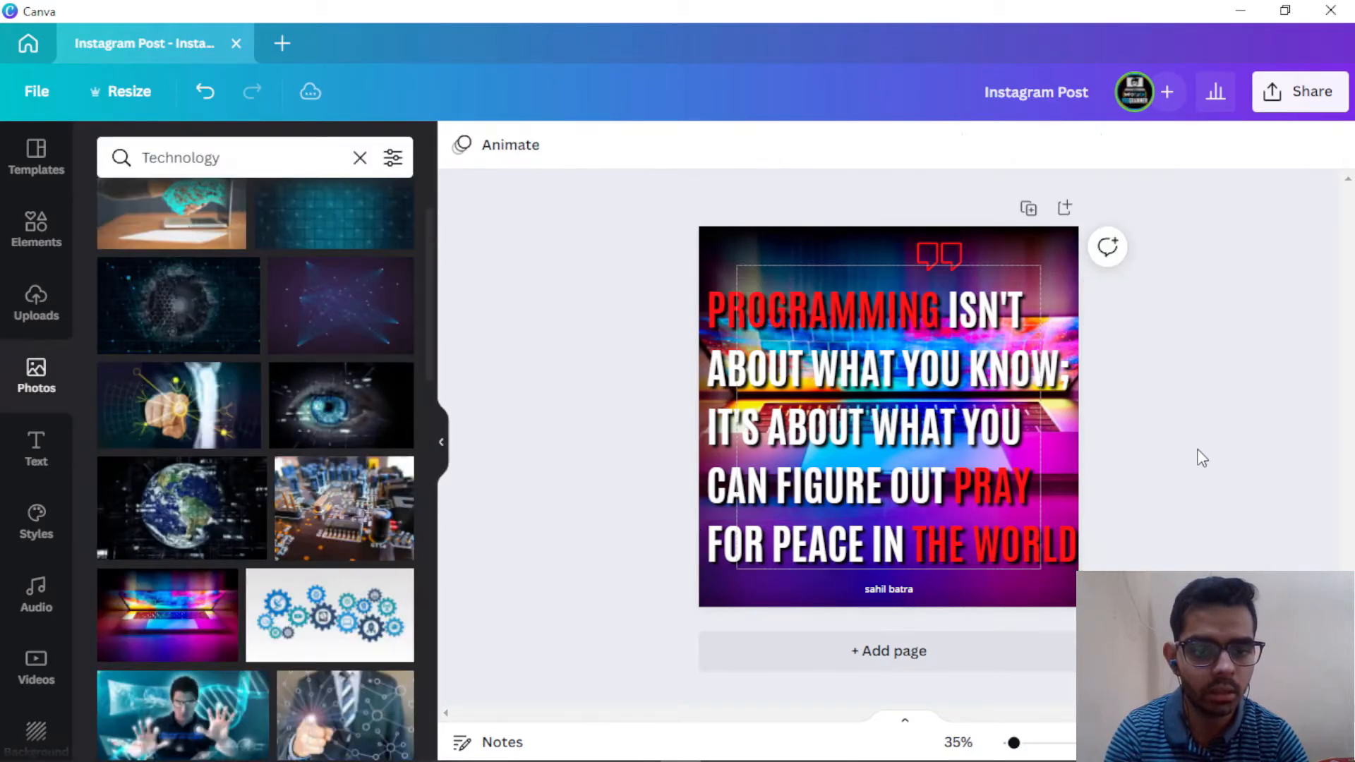
Step: Delete the leftover 'Pray for peace in the world' words and narrow the quote box to five lines
left_click(963, 490)
left_click_drag(955, 491, 1110, 565)
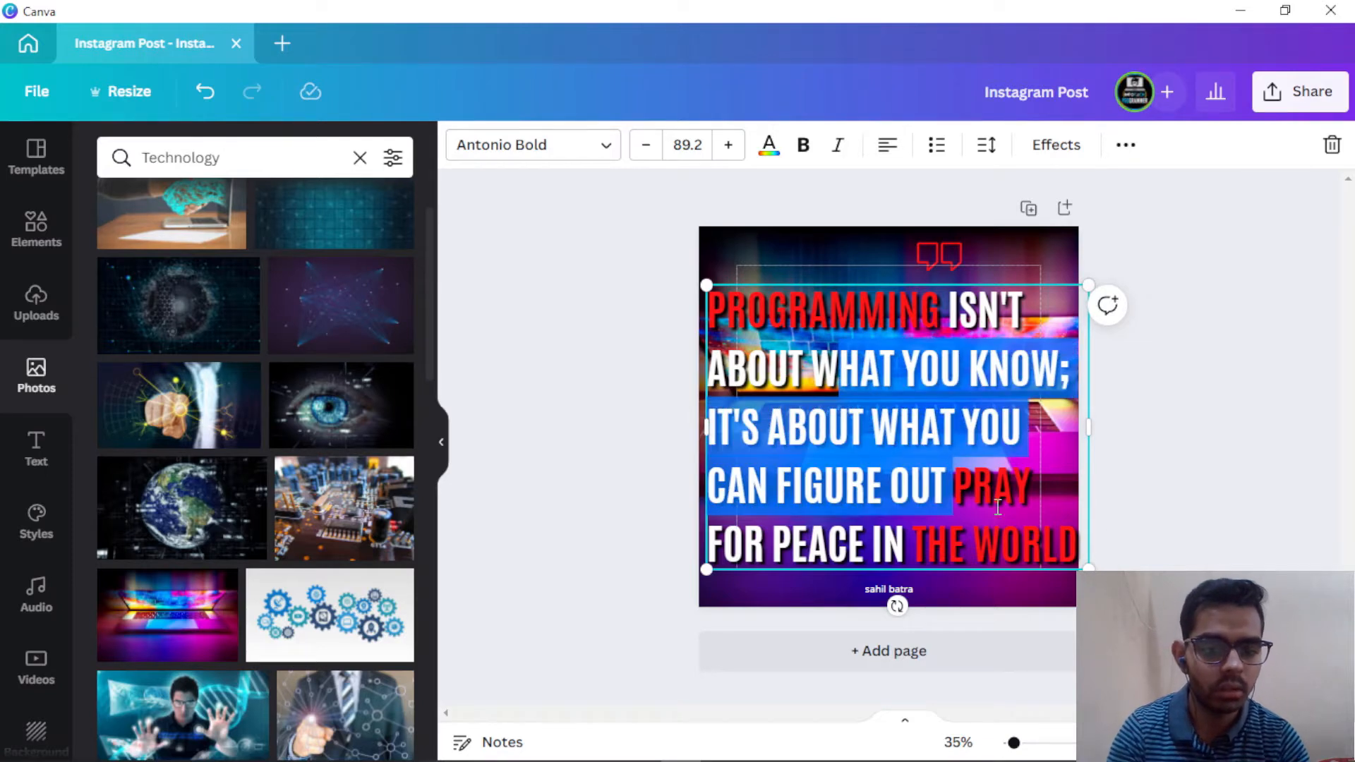
left_click(974, 489)
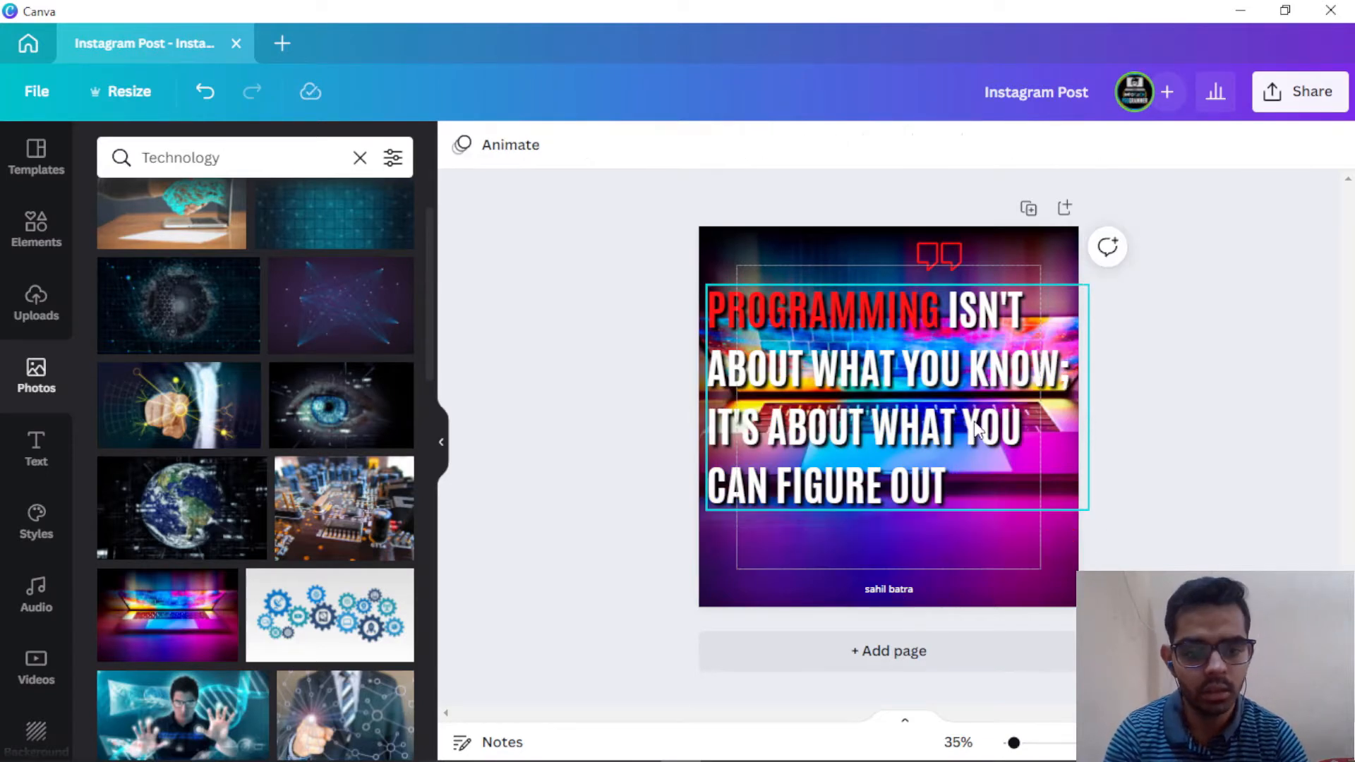
left_click(1072, 423)
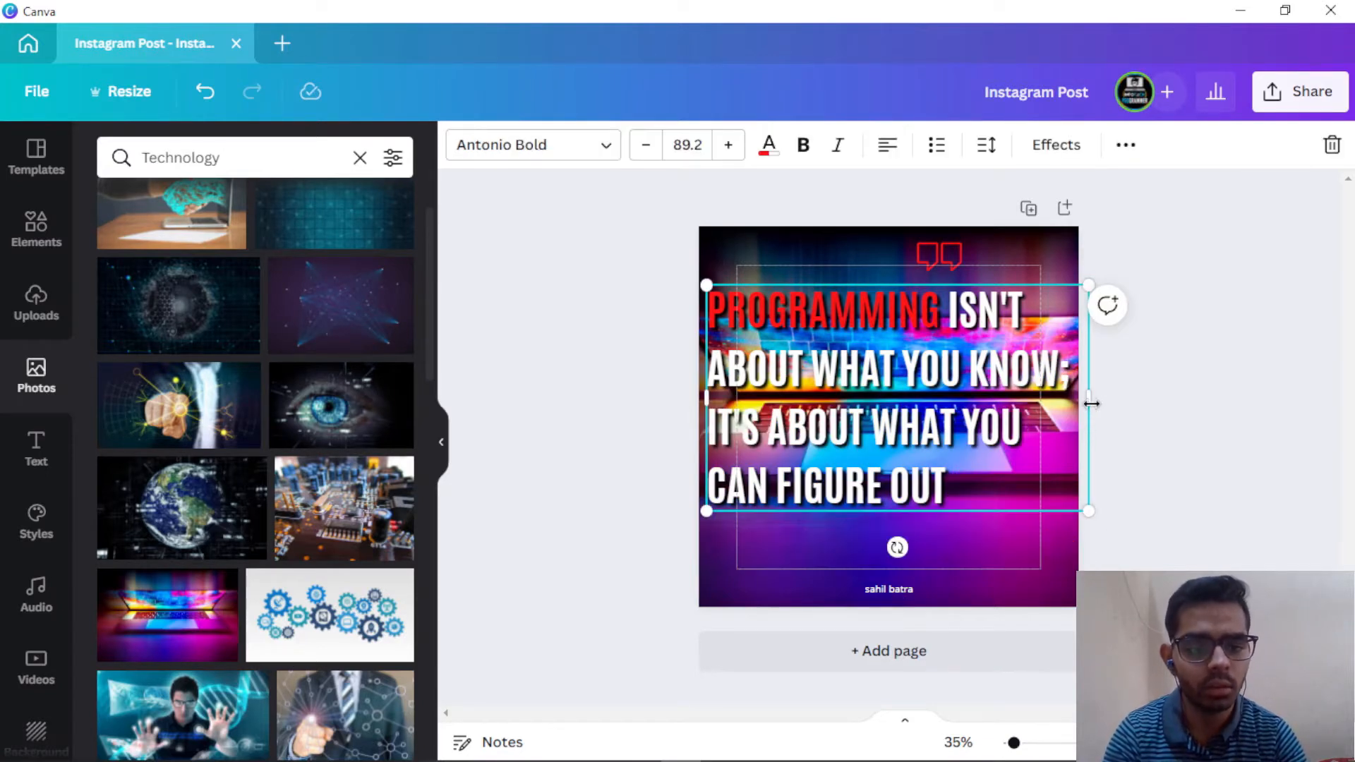
left_click_drag(1092, 403, 1011, 423)
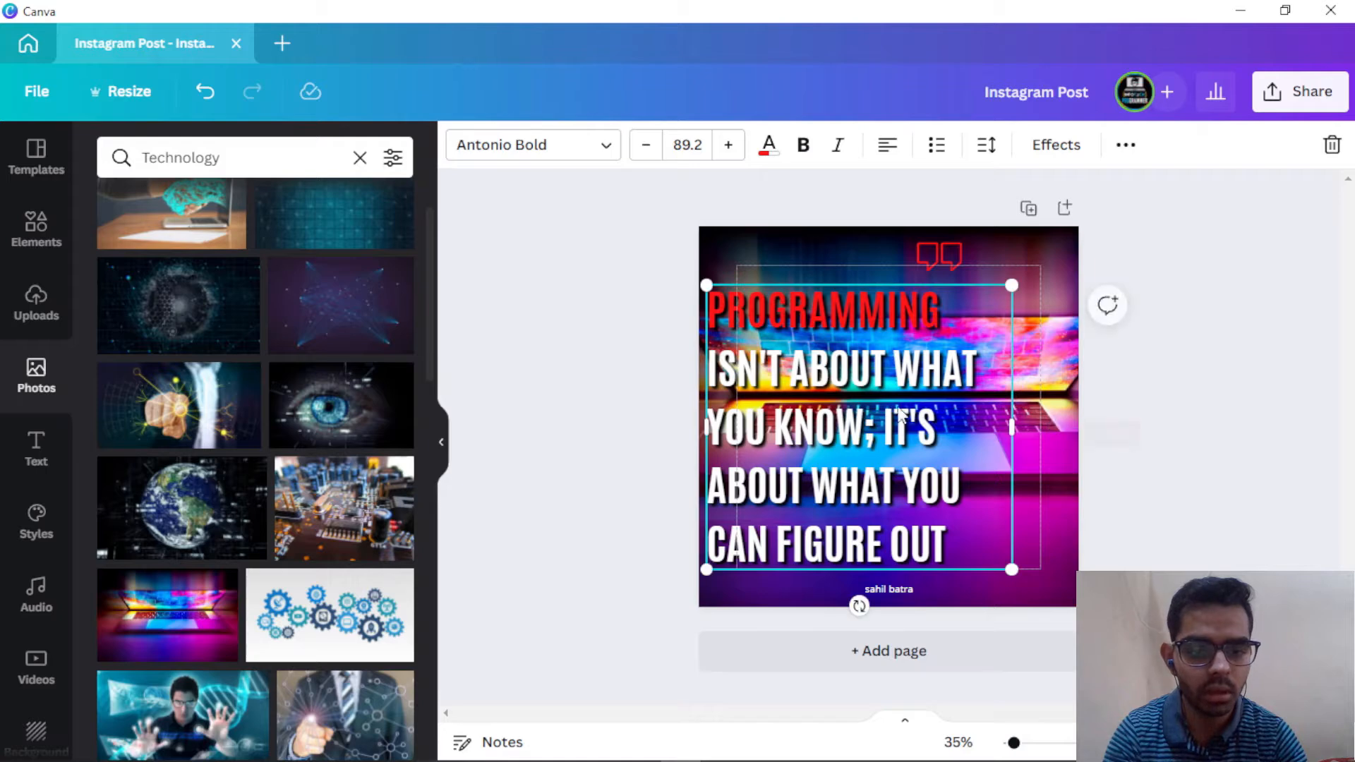
left_click_drag(900, 413, 921, 412)
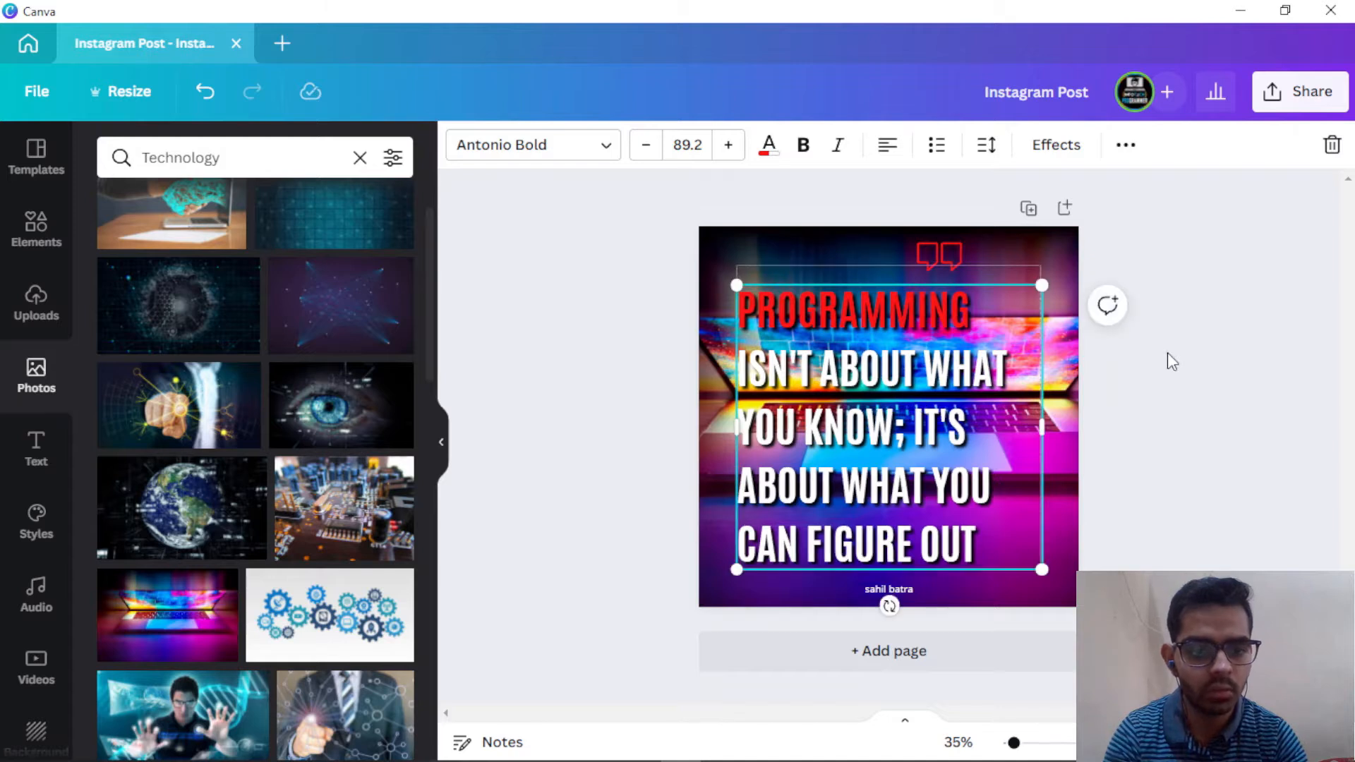
left_click(1164, 353)
left_click(1066, 254)
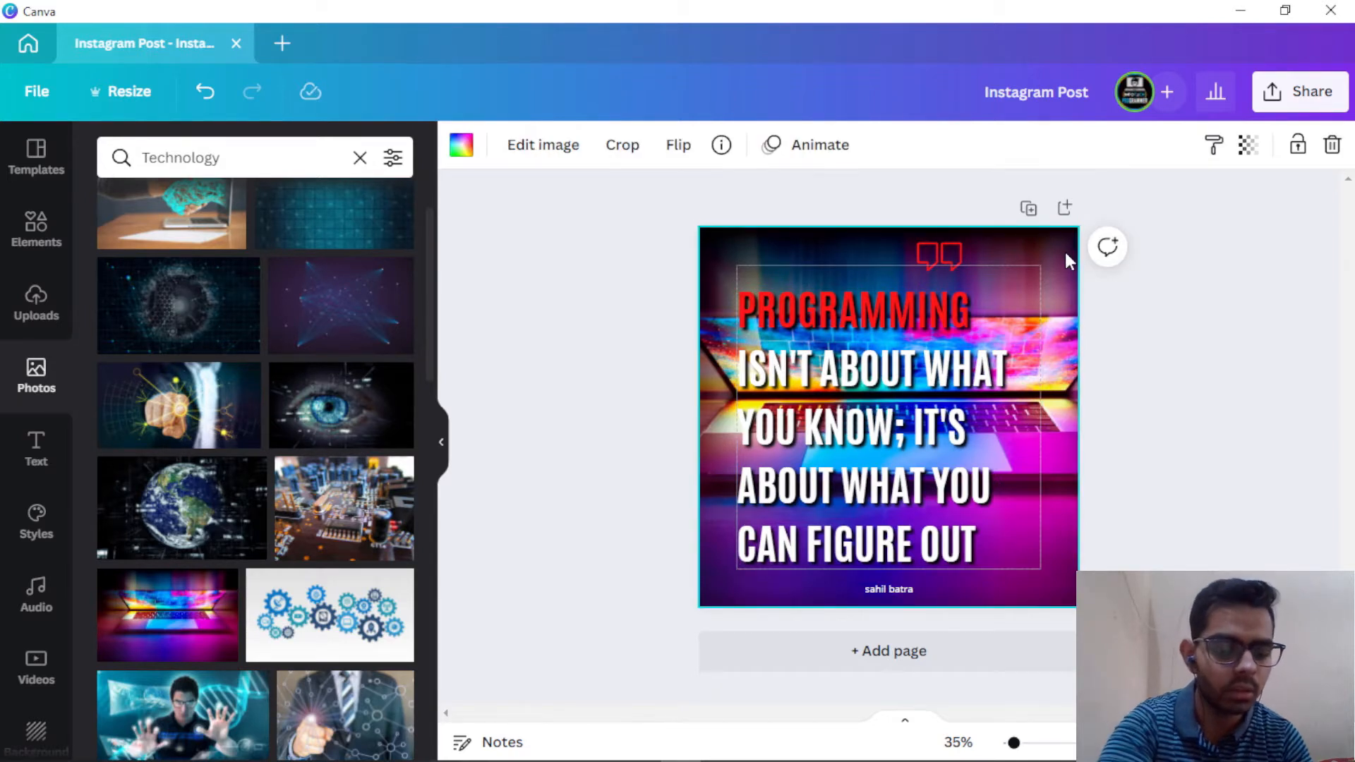
Step: Delete the laptop background photo and nudge the quote text box slightly higher
key("Delete")
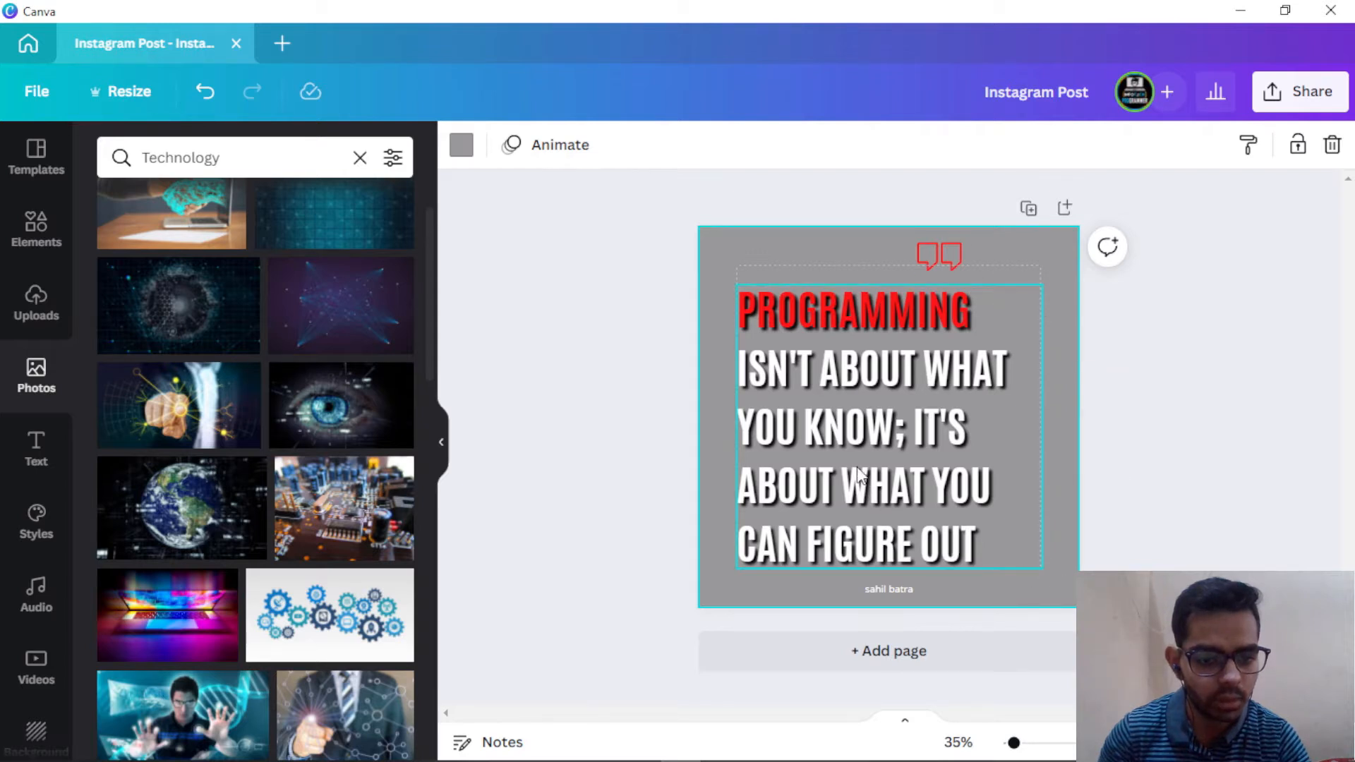
left_click(864, 403)
left_click_drag(864, 403, 863, 394)
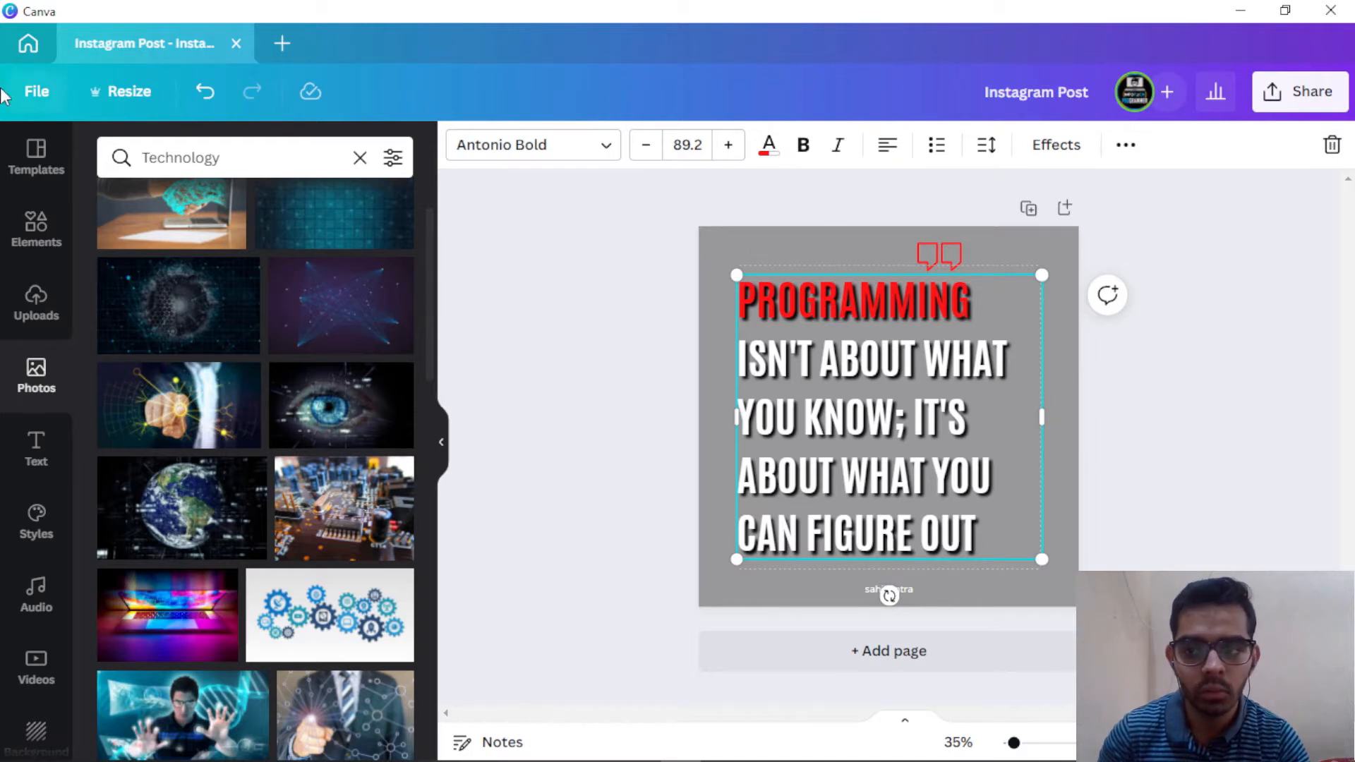
Step: Toggle rulers and guides (Shift+R) and print bleed from the File menu, leaving both hidden
left_click(32, 95)
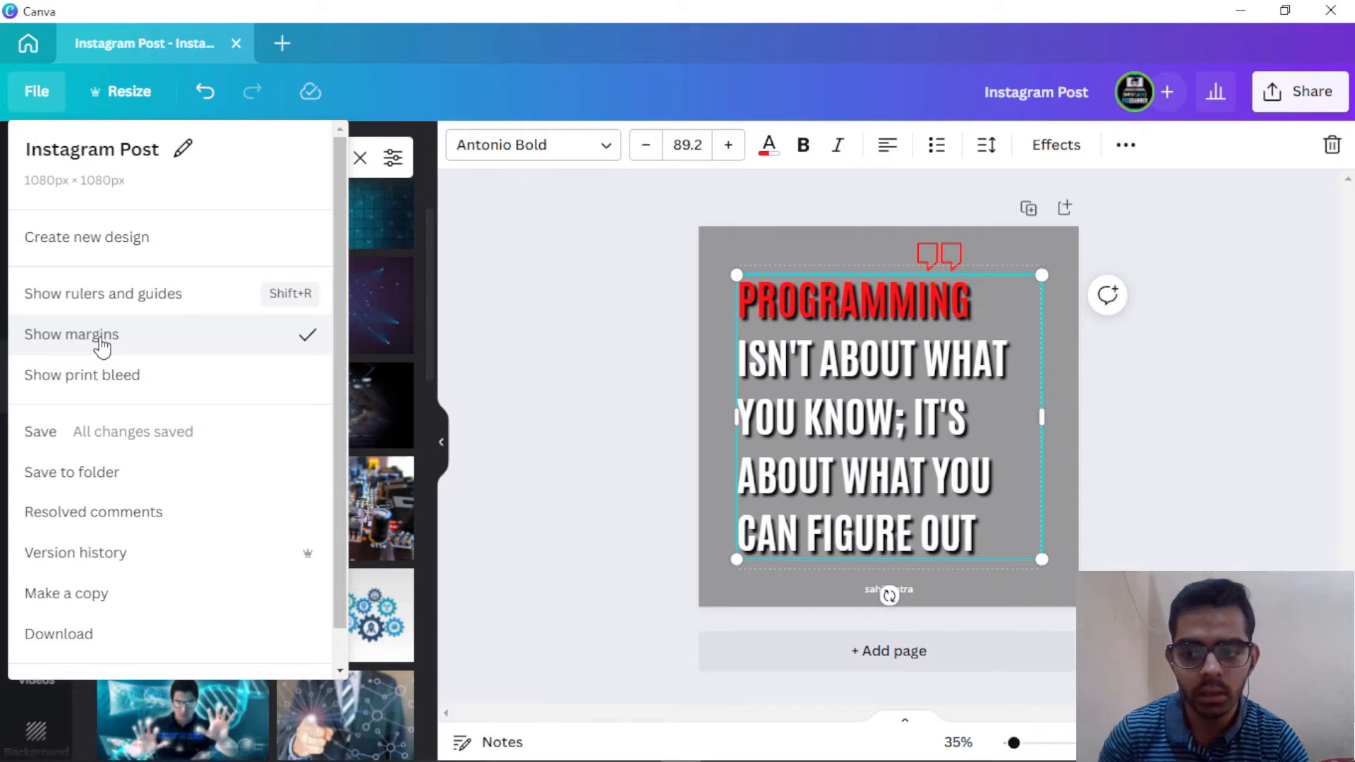
left_click(194, 303)
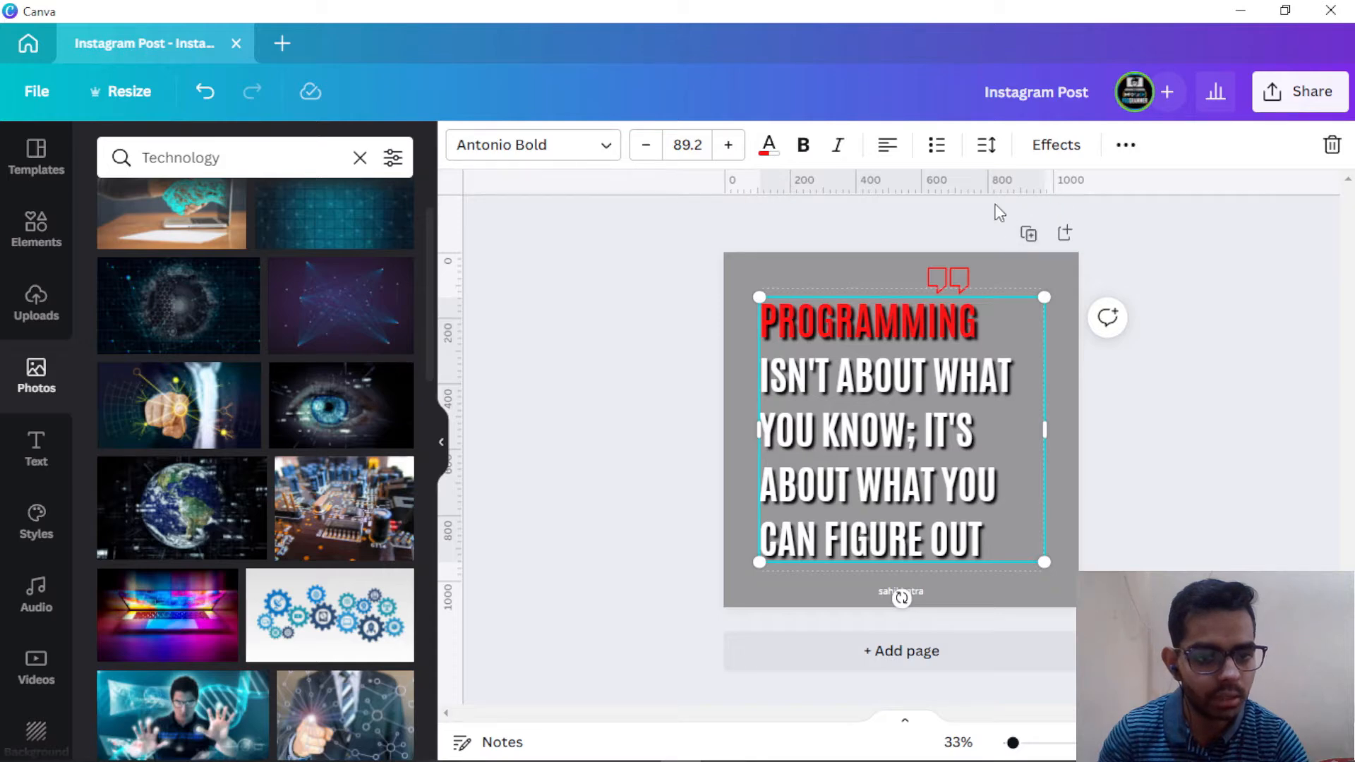
left_click(37, 95)
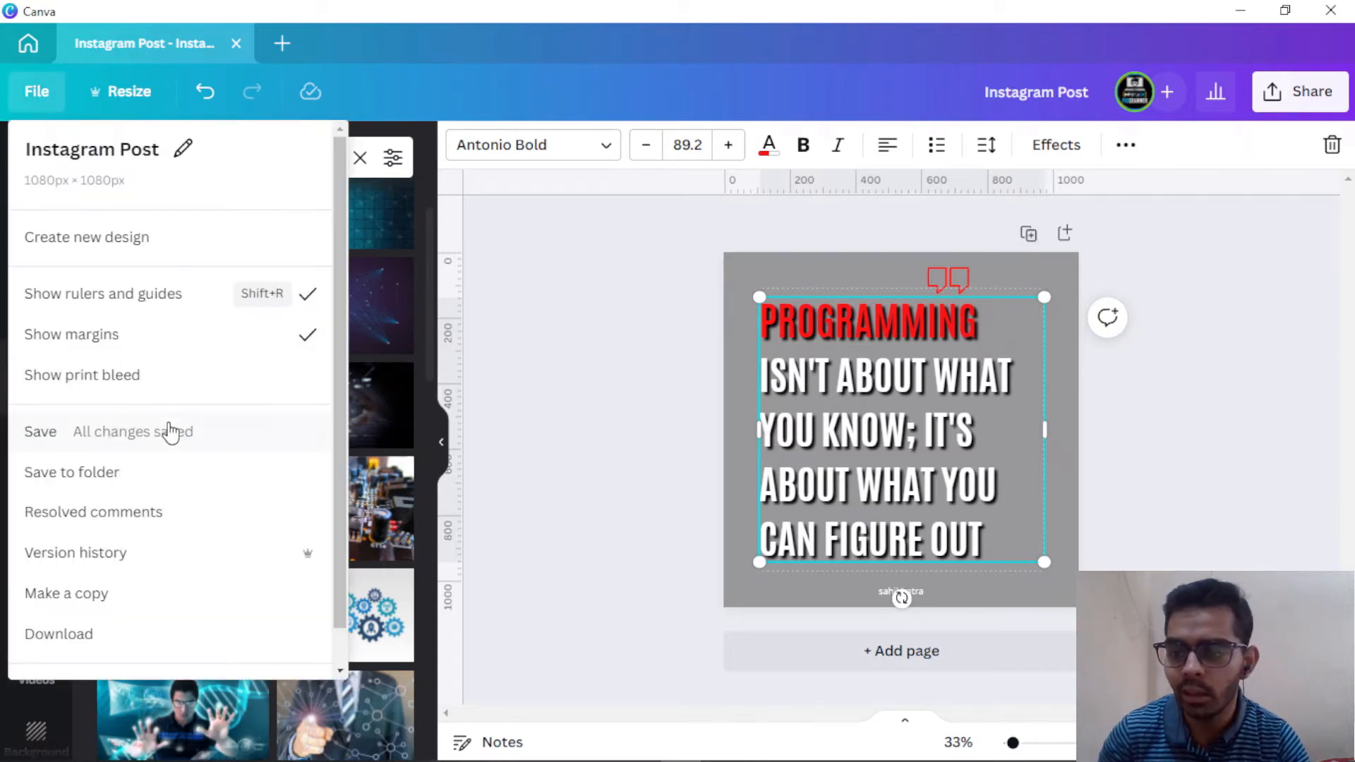
left_click(102, 379)
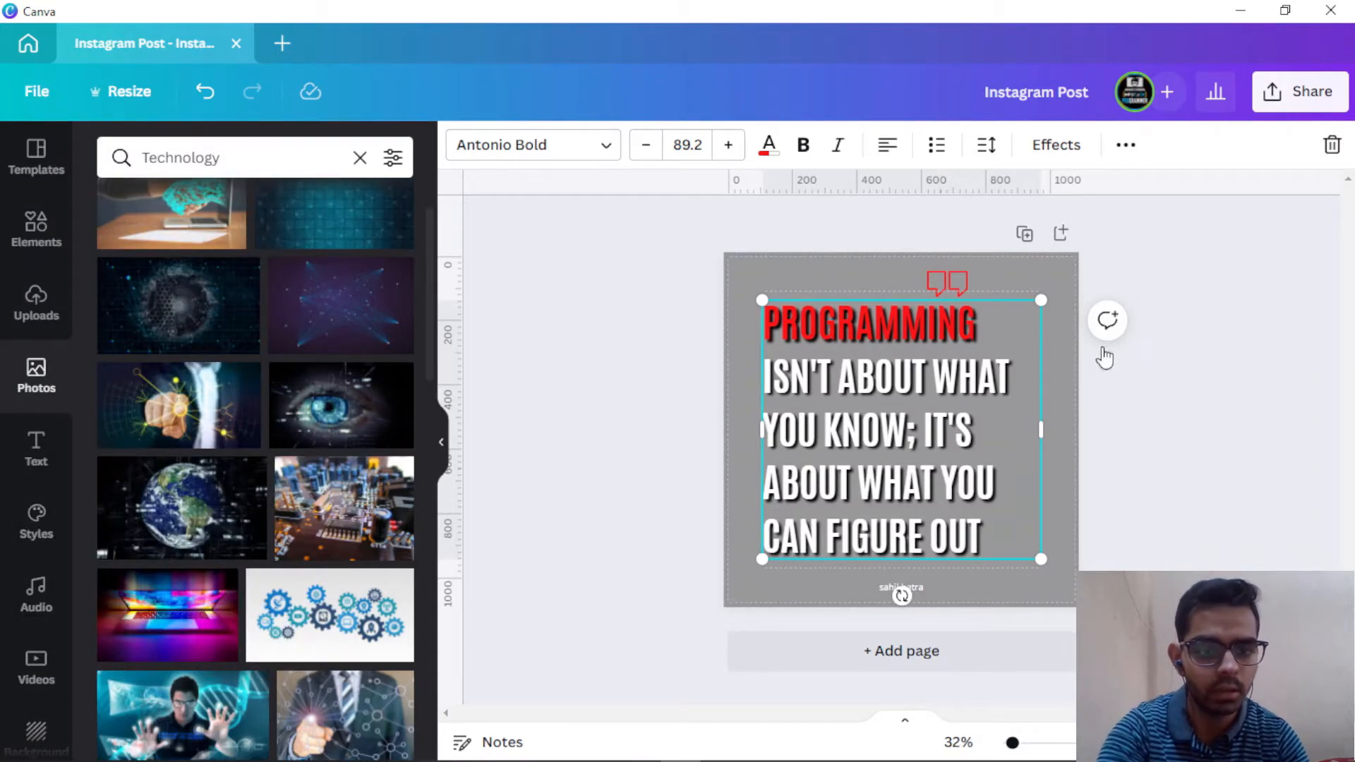
left_click(38, 95)
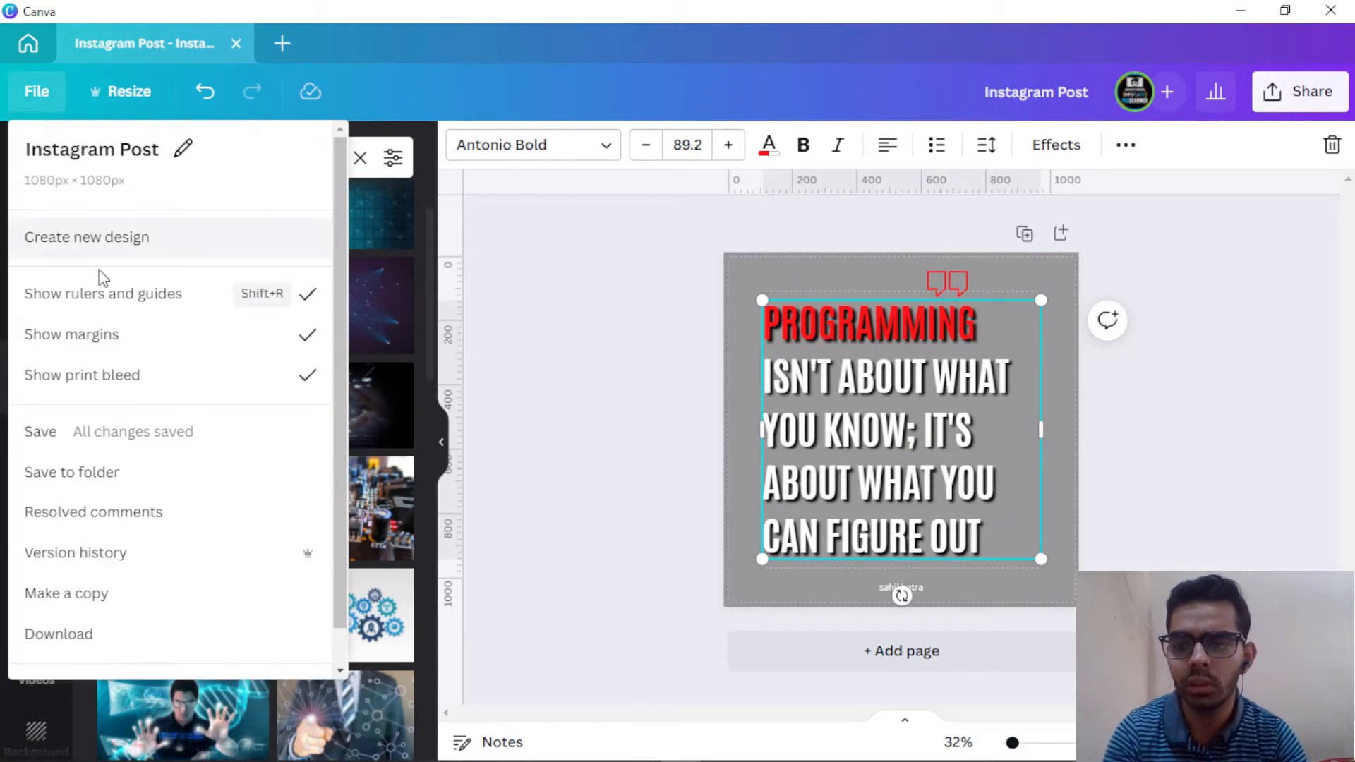
key("shift+r")
left_click(36, 92)
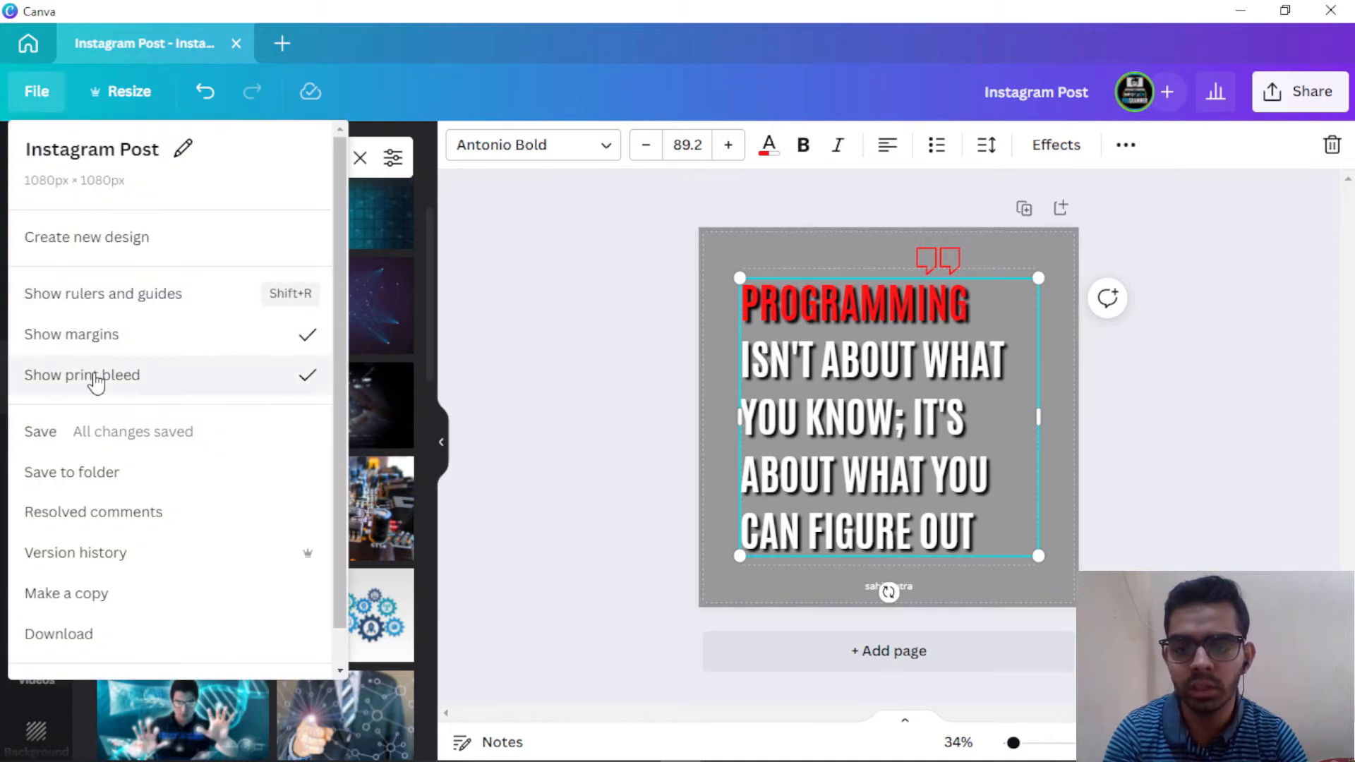
left_click(90, 378)
left_click(1153, 381)
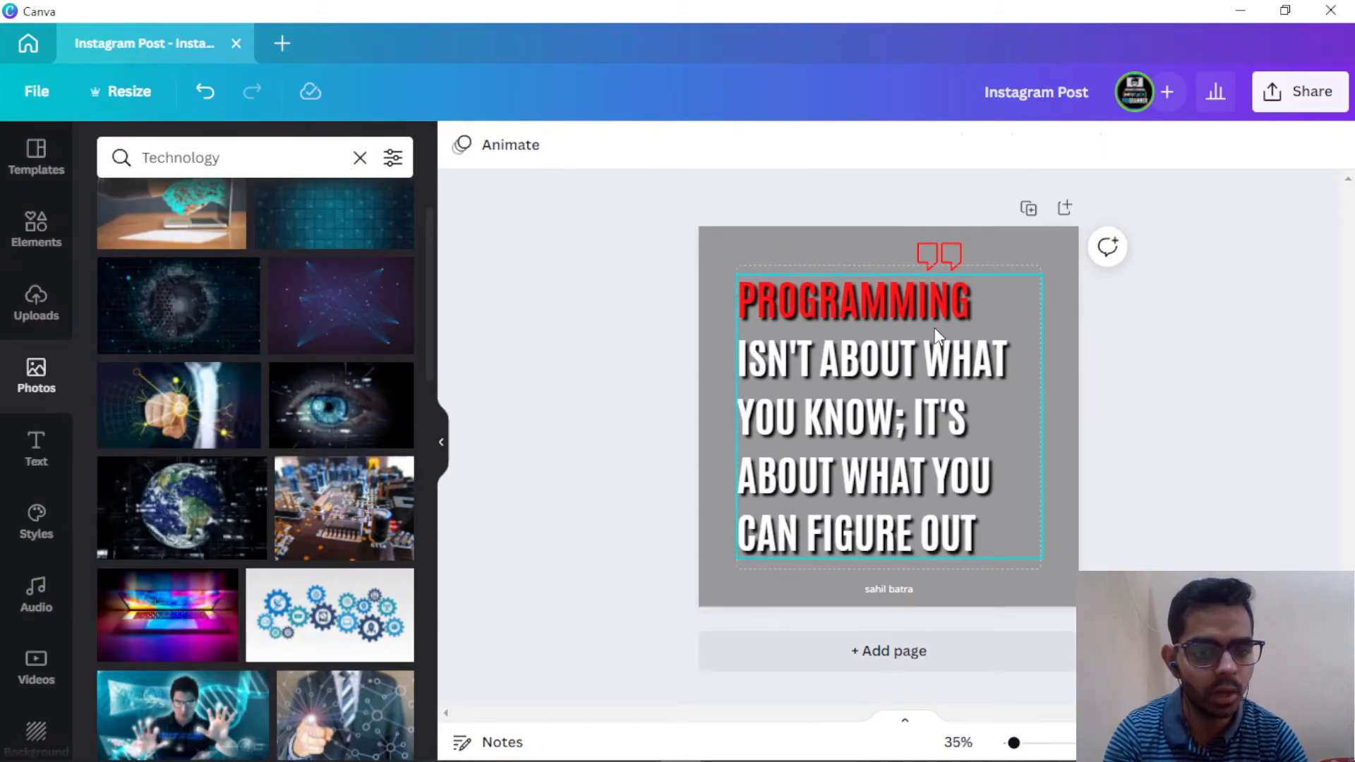
left_click(1034, 243)
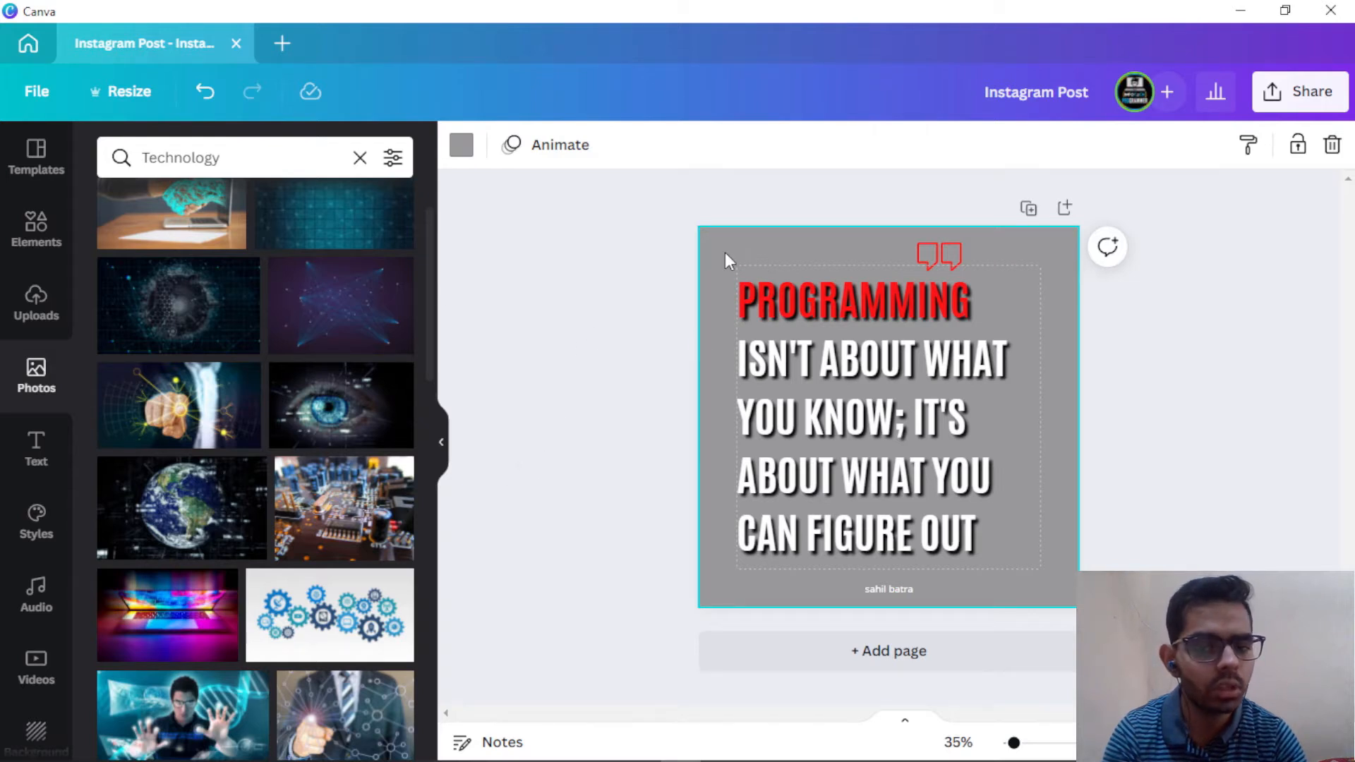
Step: Set the page background to the orange from the ITP logo.png colours and open the Background library
left_click(473, 158)
left_click(399, 452)
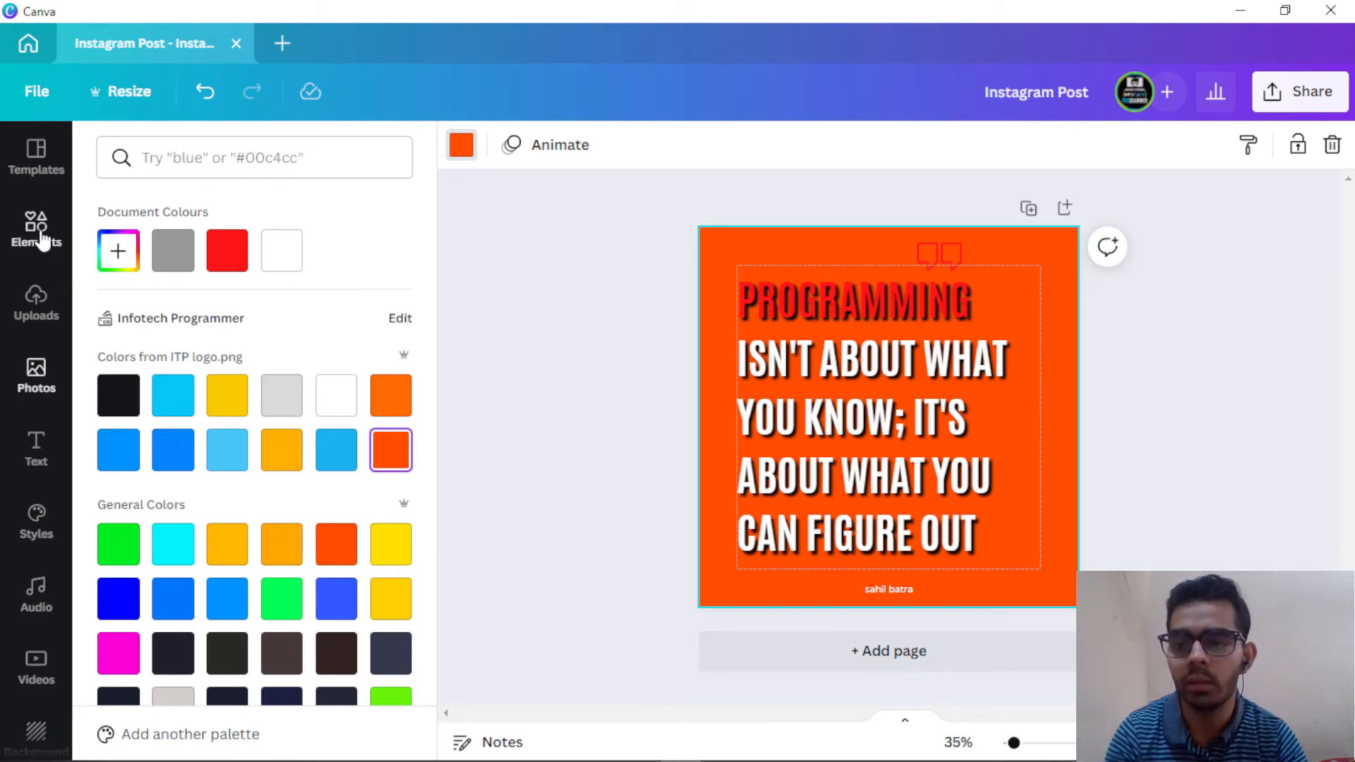
scroll(11, 503, "down", 2)
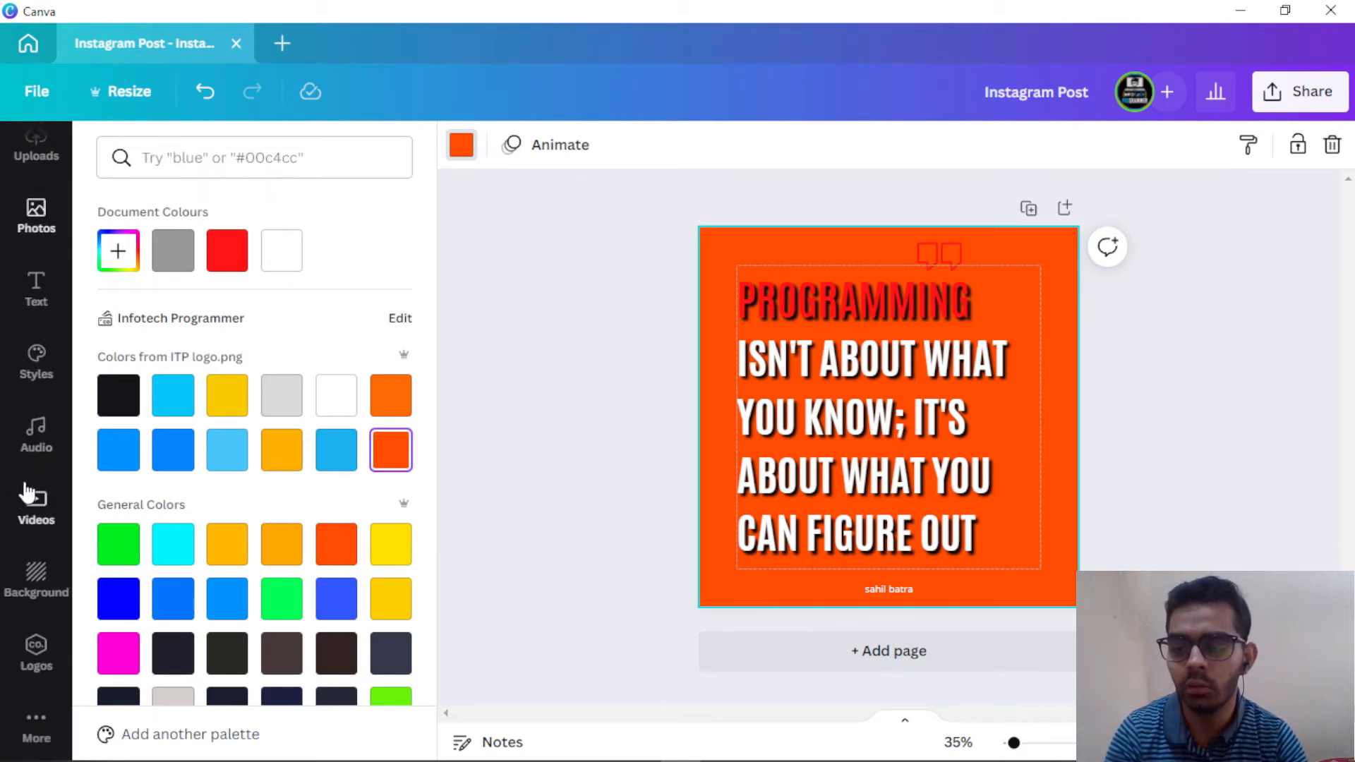
left_click(32, 584)
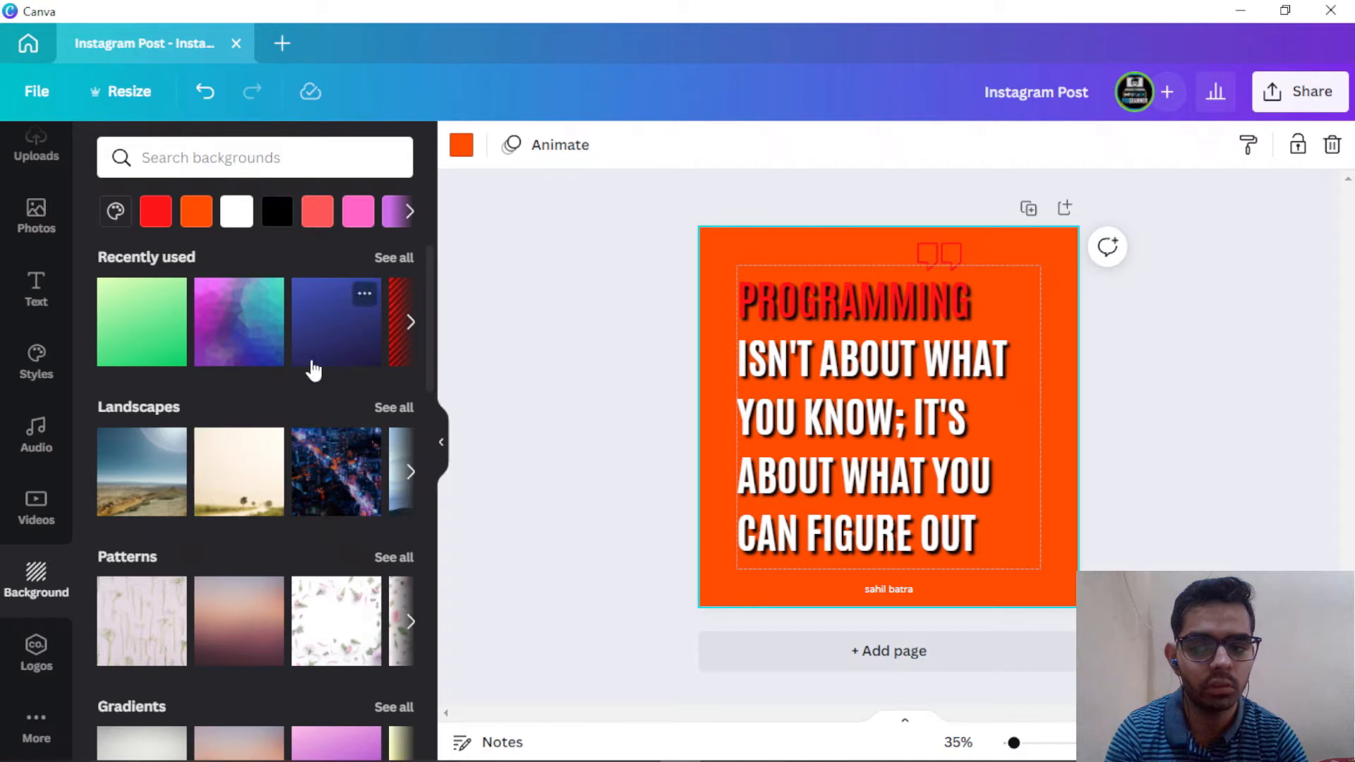
Step: Try recent backgrounds, then apply the red diagonal-stripes design in place of the orange
left_click(240, 332)
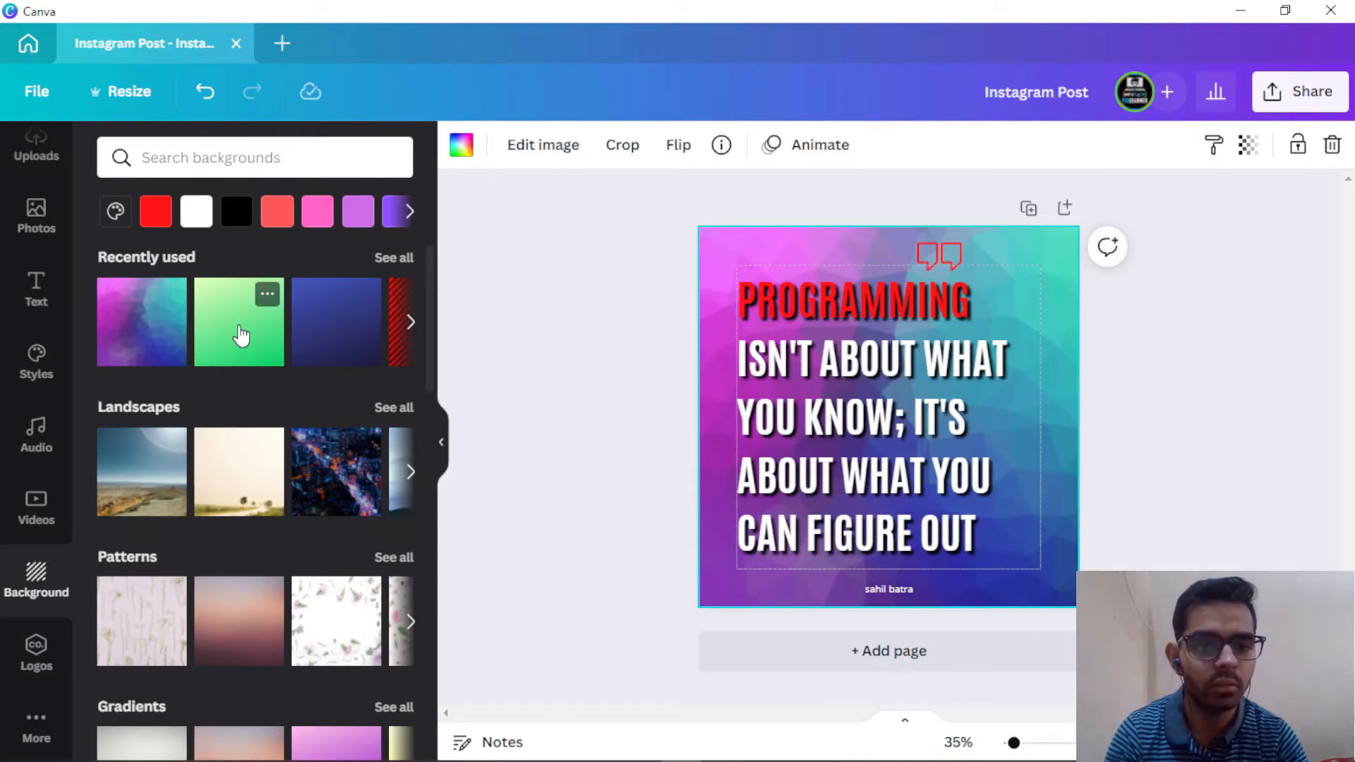
left_click(349, 333)
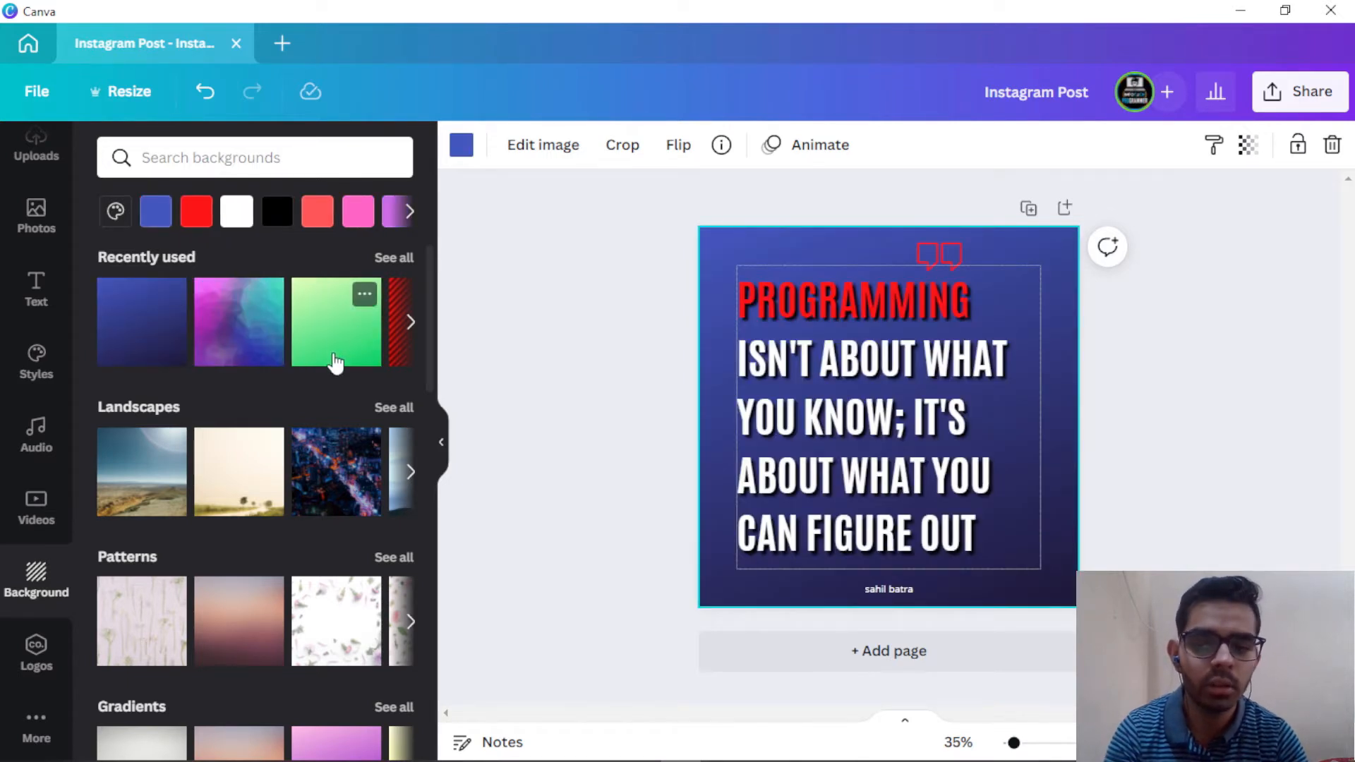
left_click(411, 321)
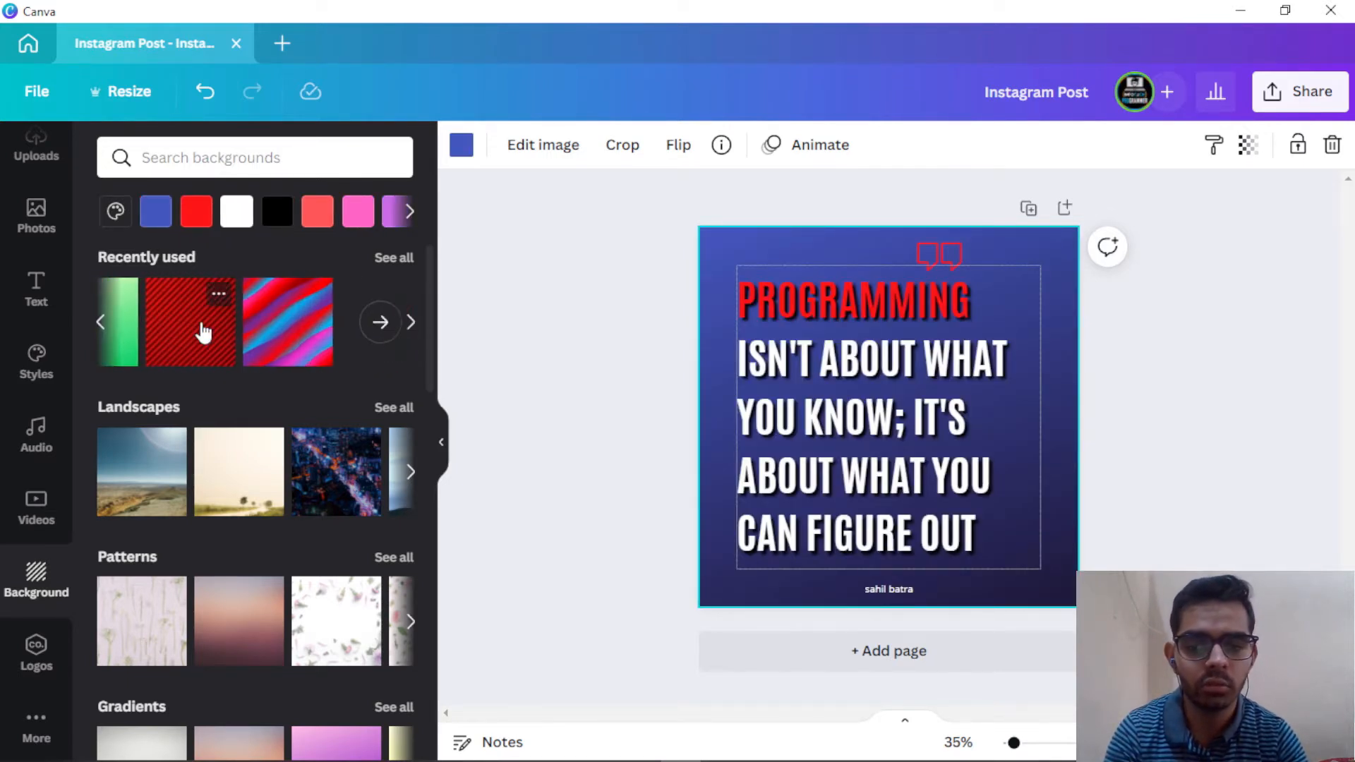
left_click(203, 330)
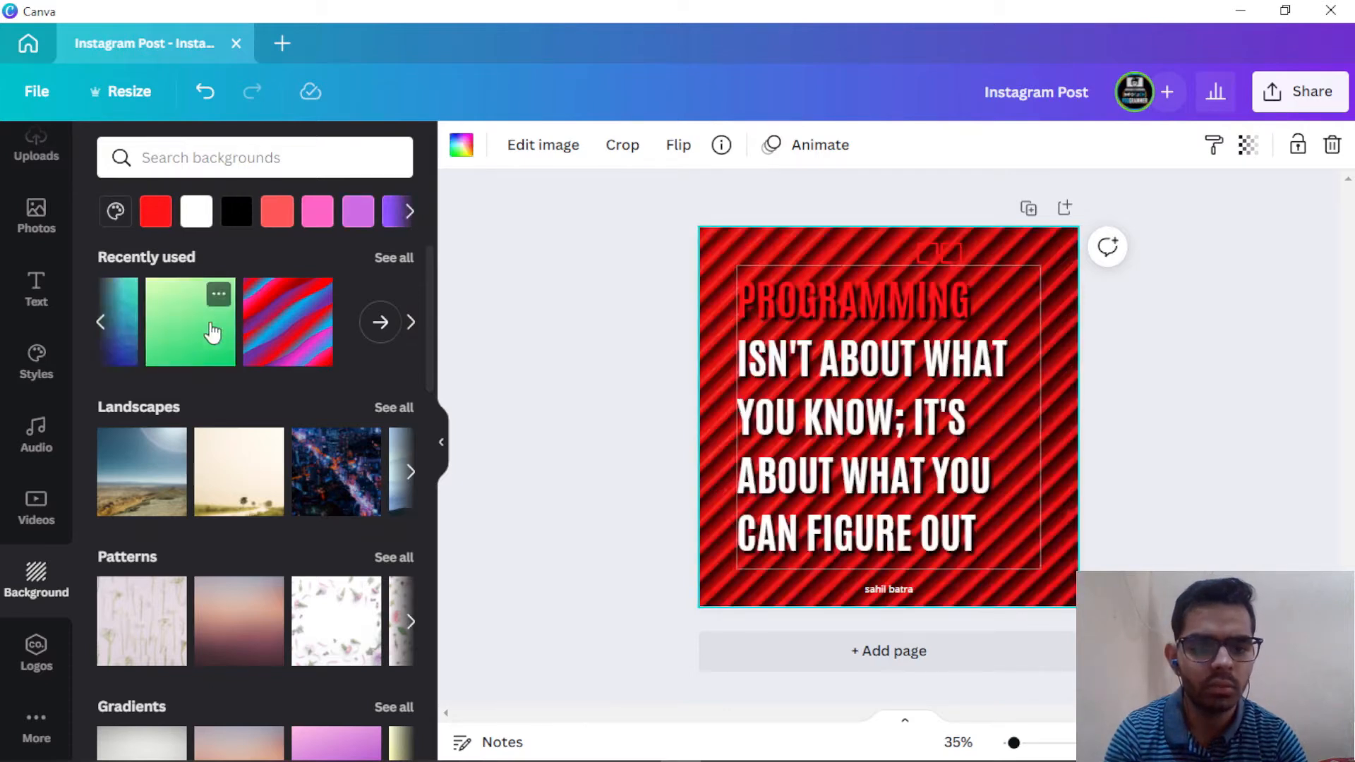
scroll(275, 349, "down", 2)
scroll(275, 349, "down", 8)
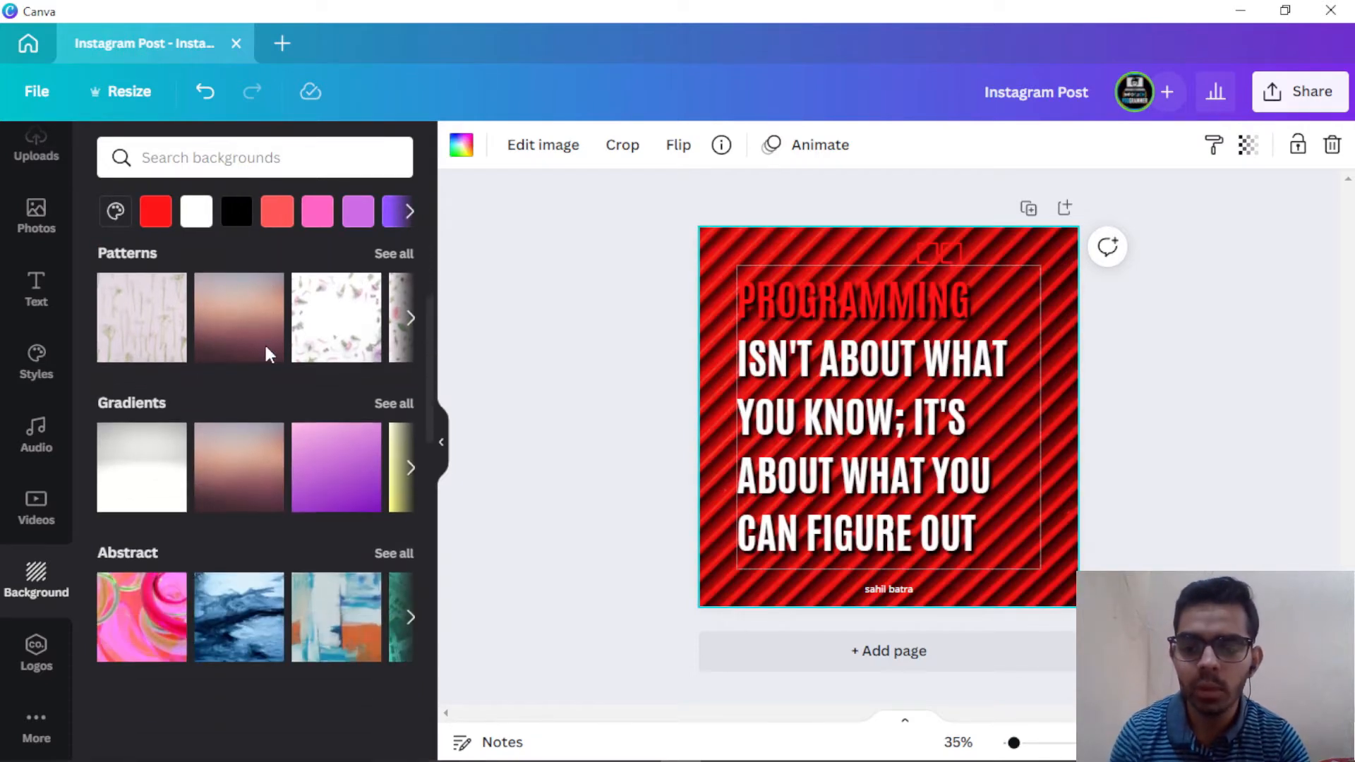
scroll(260, 363, "up", 10)
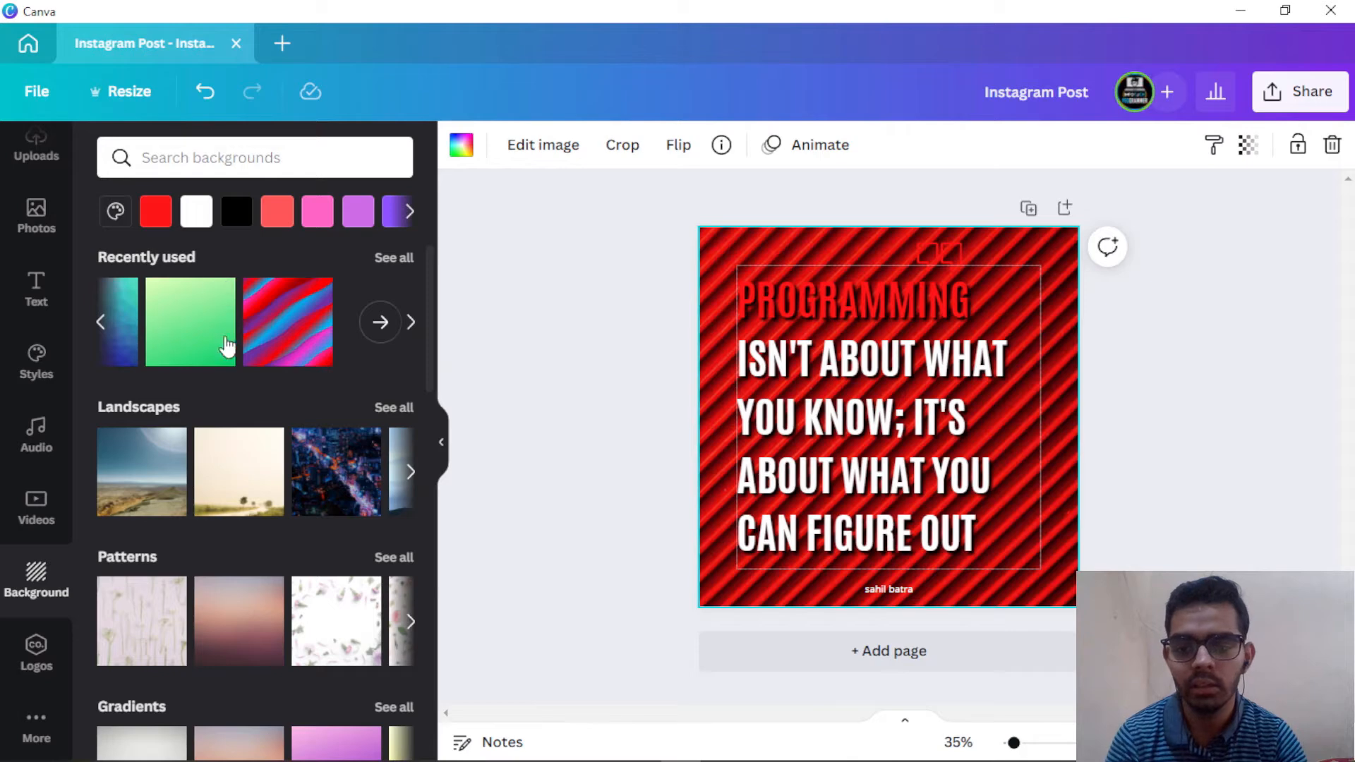
scroll(275, 339, "down", 2)
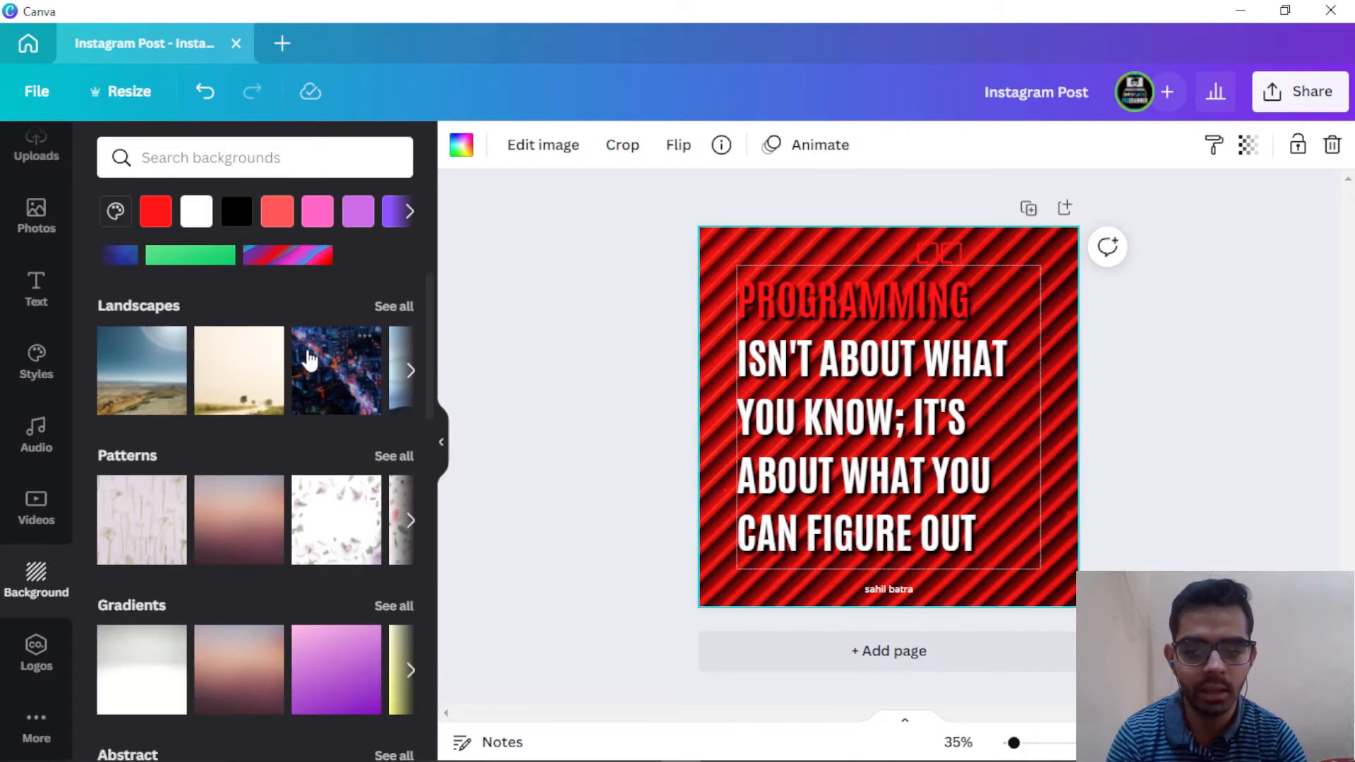
scroll(218, 515, "down", 5)
scroll(212, 504, "down", 1)
left_click(285, 159)
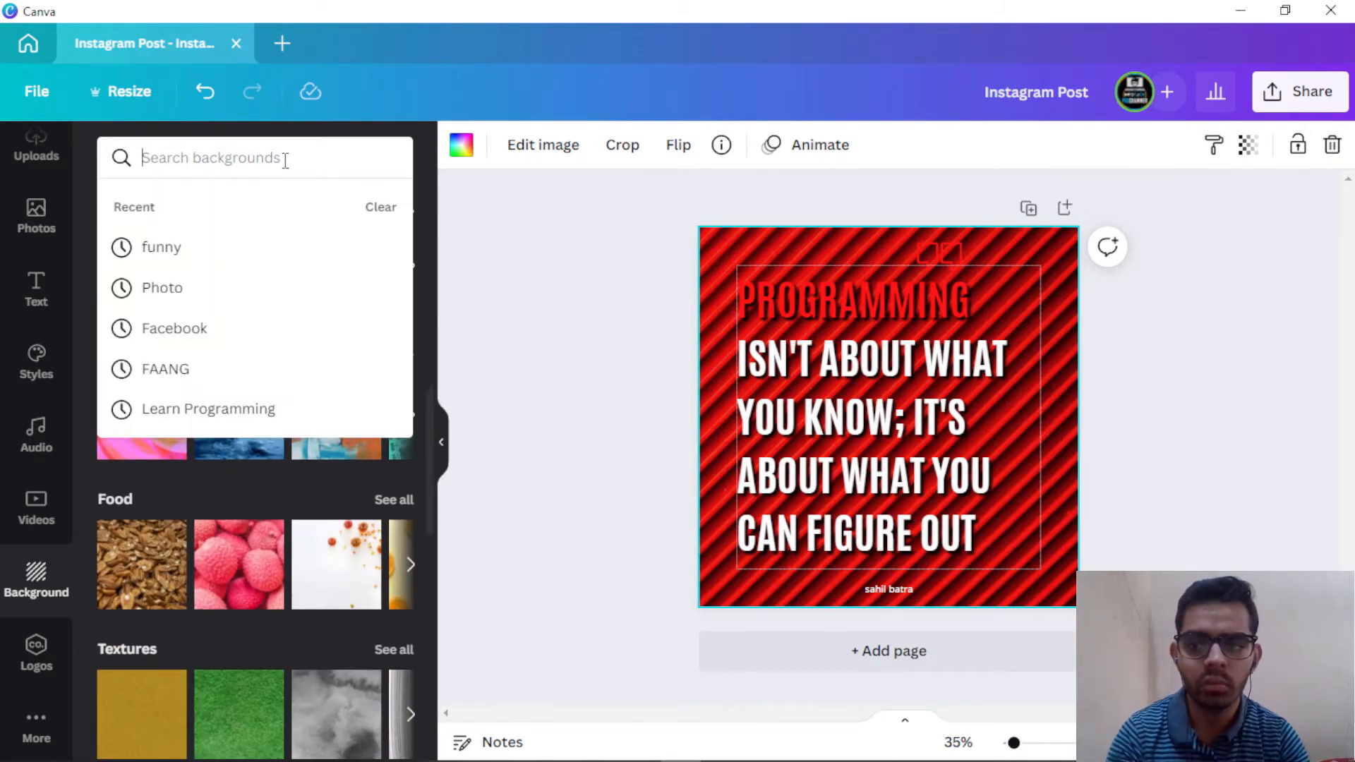
Step: Search backgrounds for 'dark' and apply the black background with blue light streaks
type("dark")
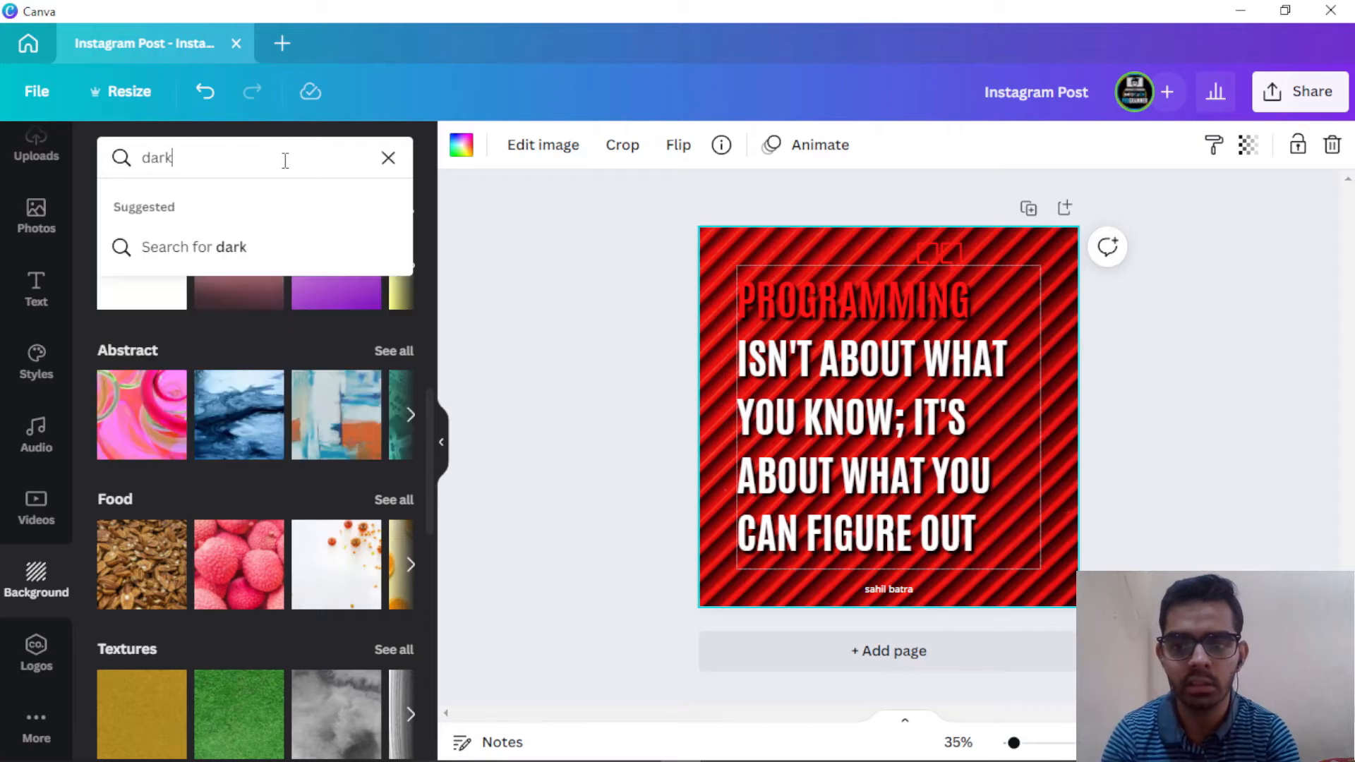
key("Return")
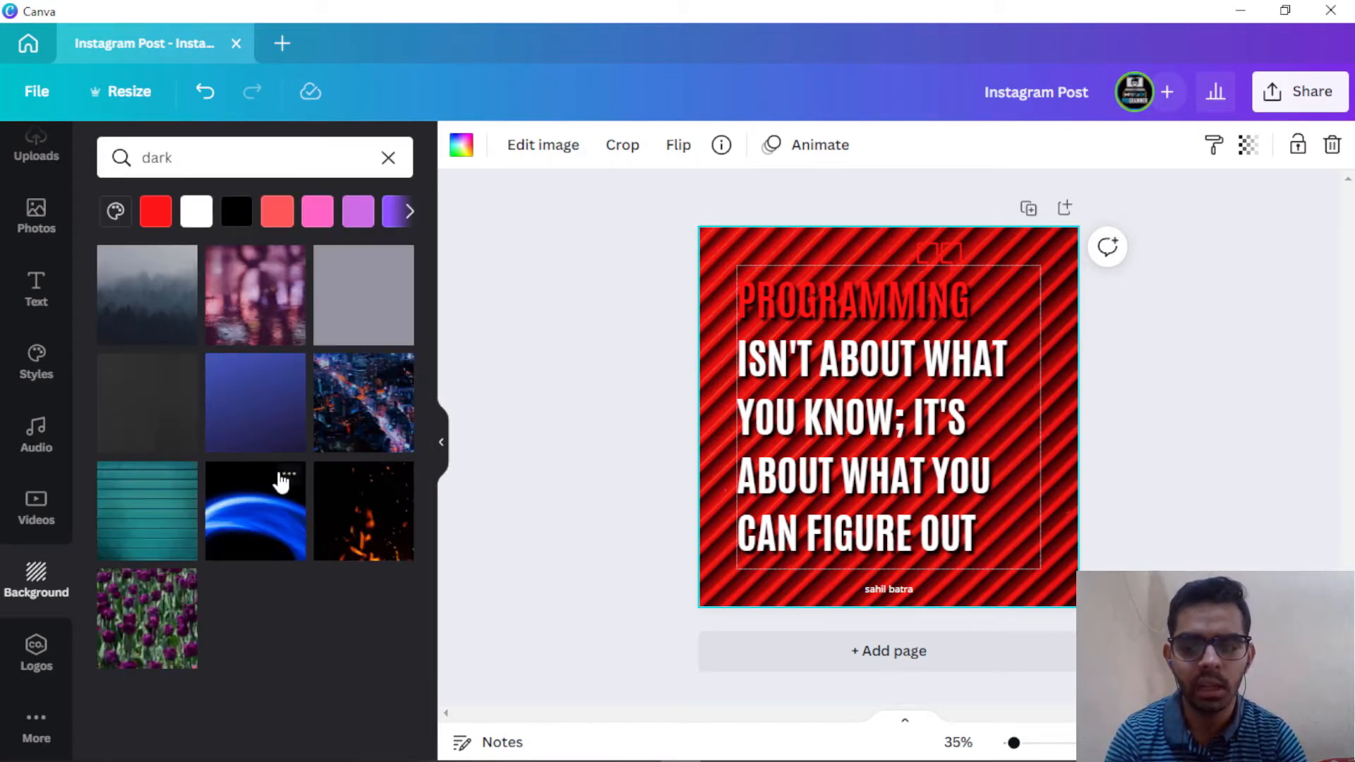
left_click(254, 528)
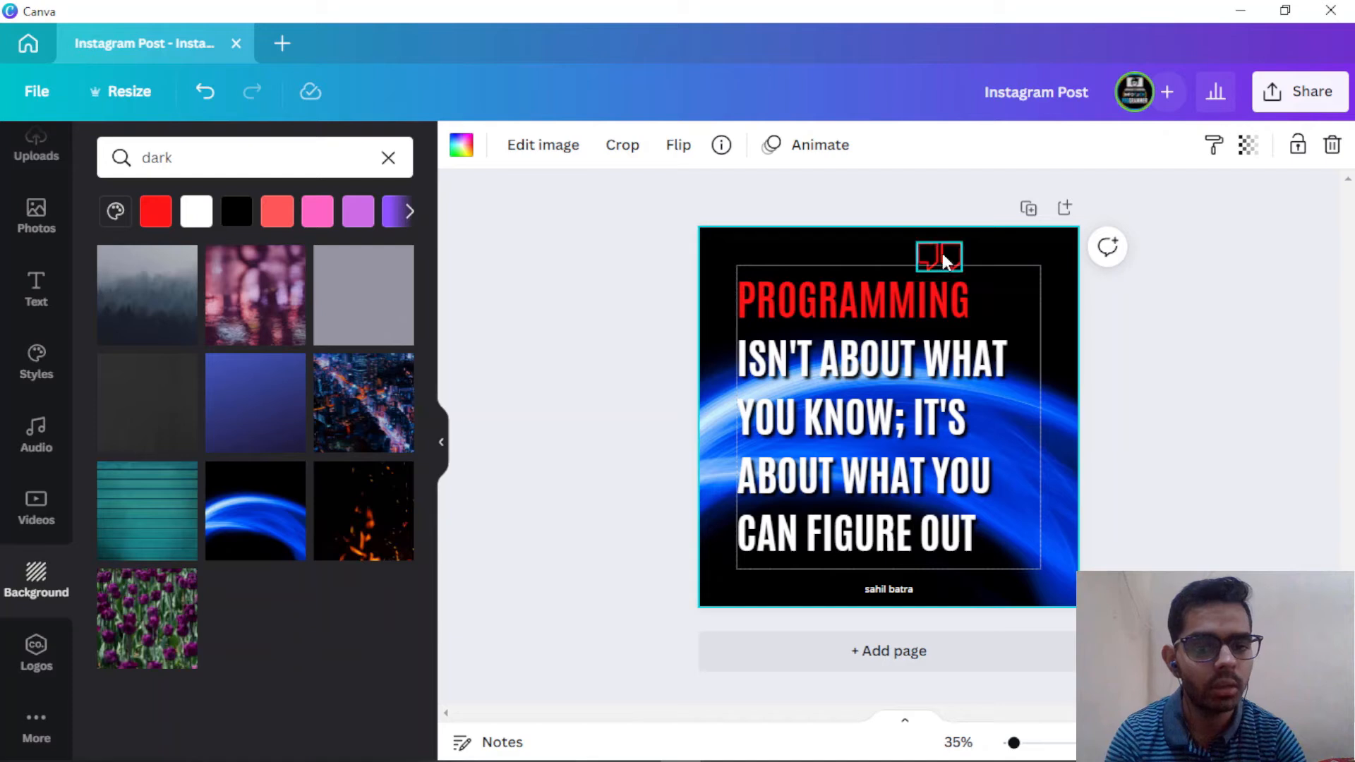
Step: Move the red quote marks to the text box's top-right corner and select the background's colour options
left_click_drag(942, 255, 1021, 254)
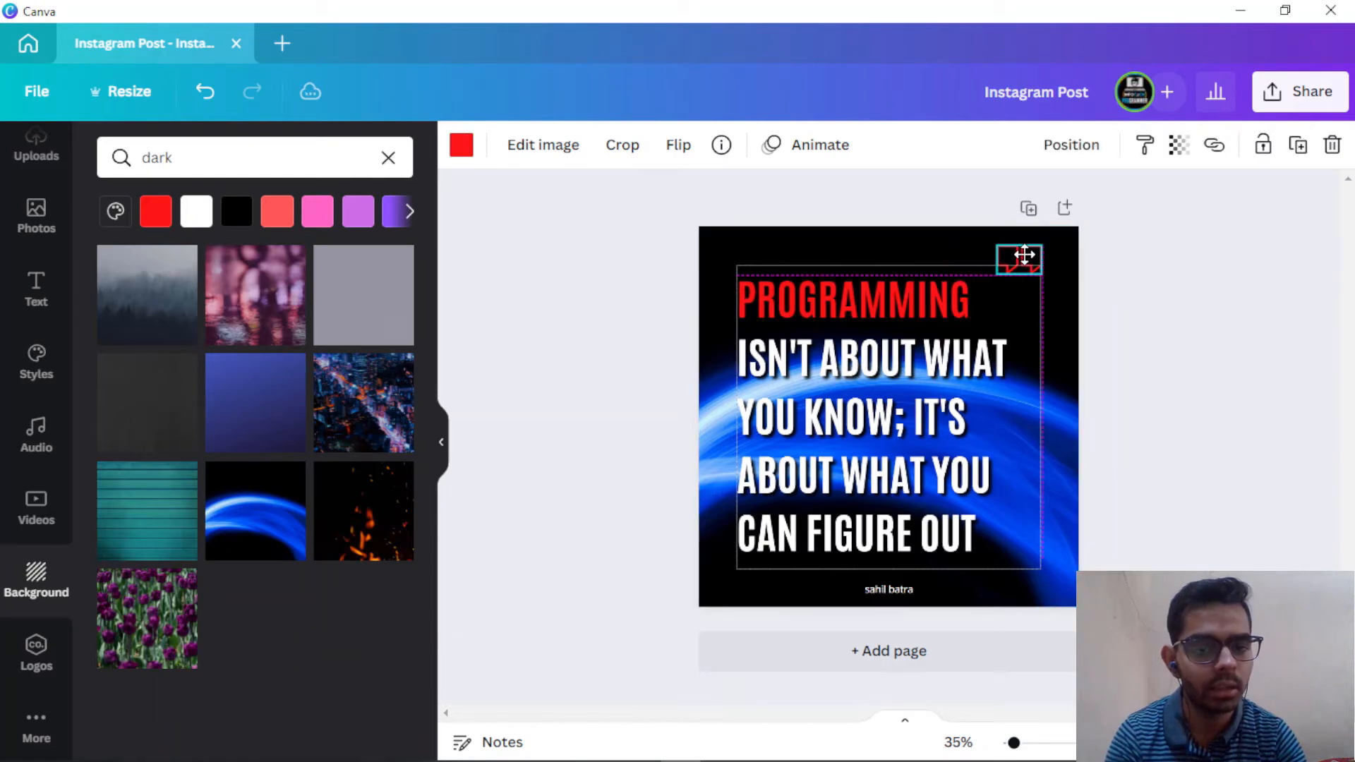
left_click(1234, 369)
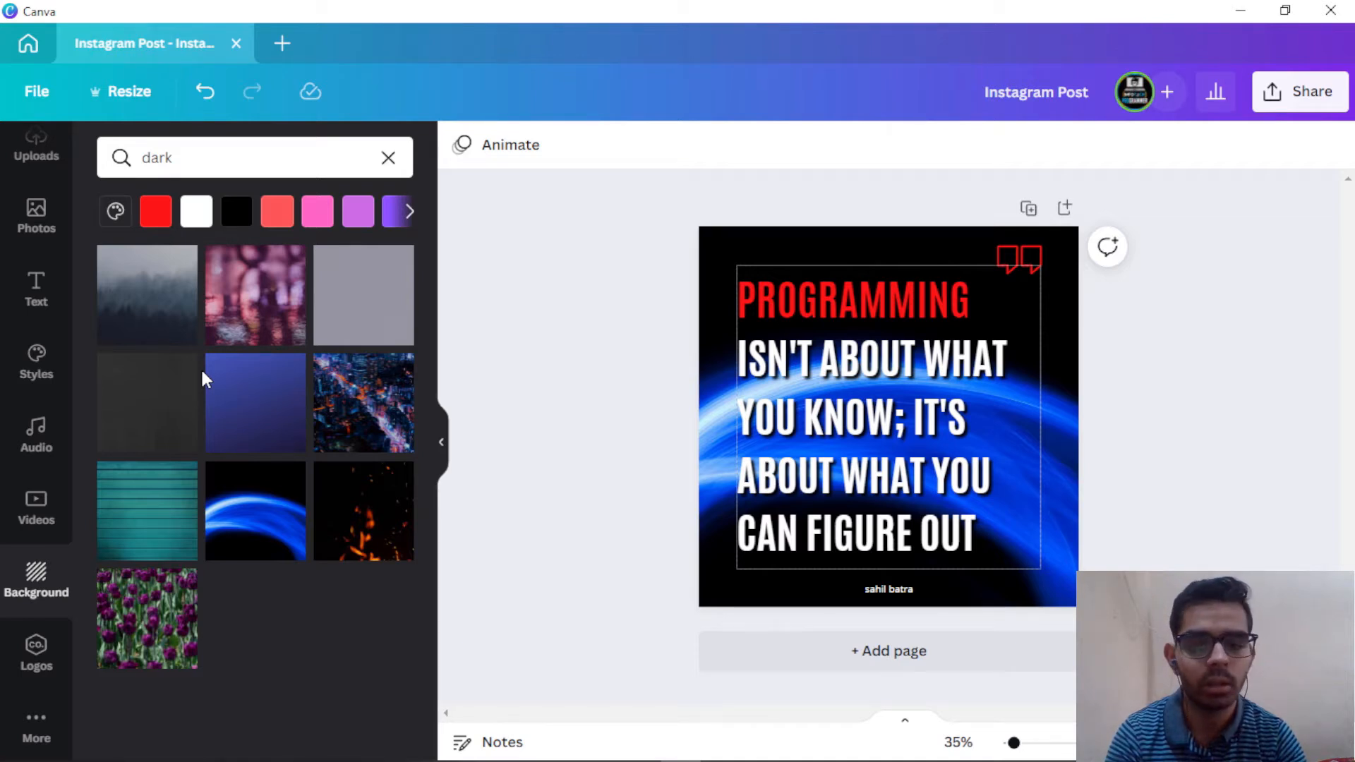
left_click(753, 246)
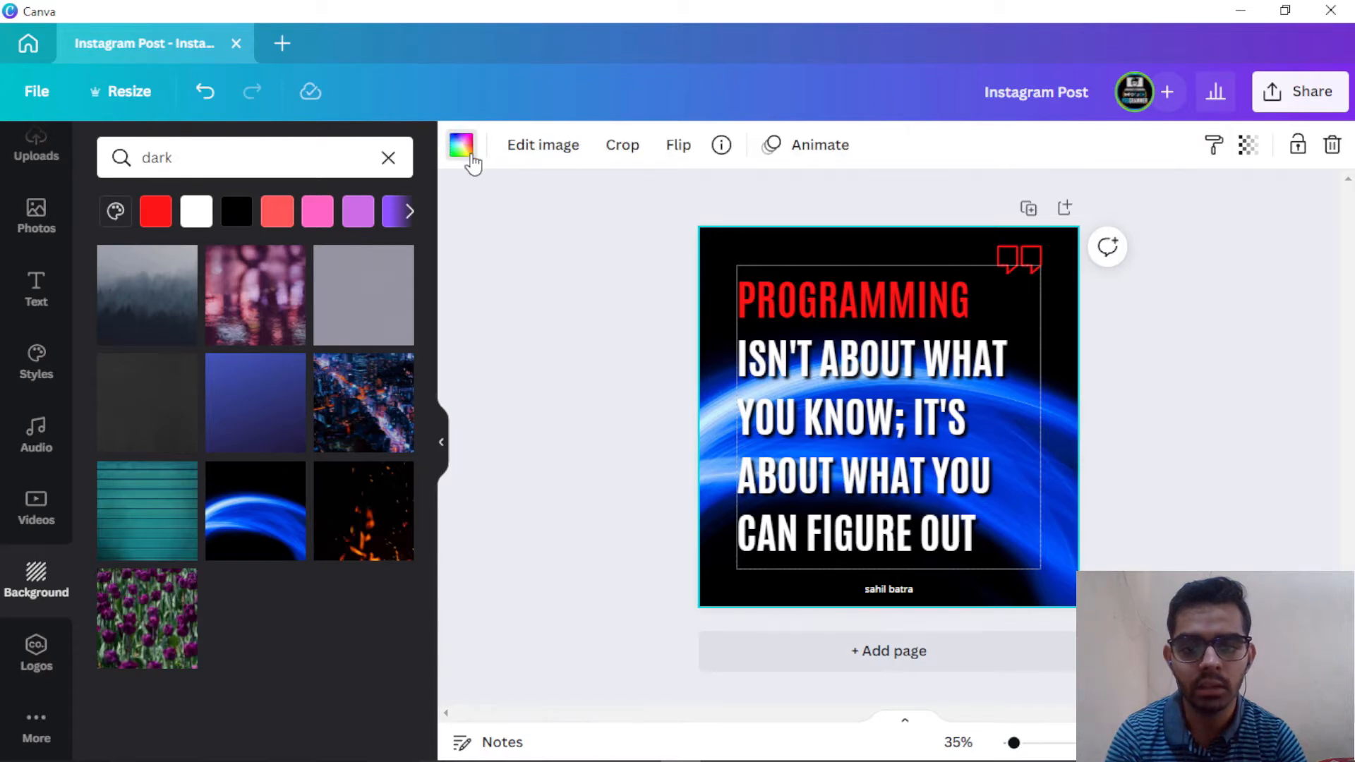
left_click(463, 148)
scroll(215, 413, "down", 3)
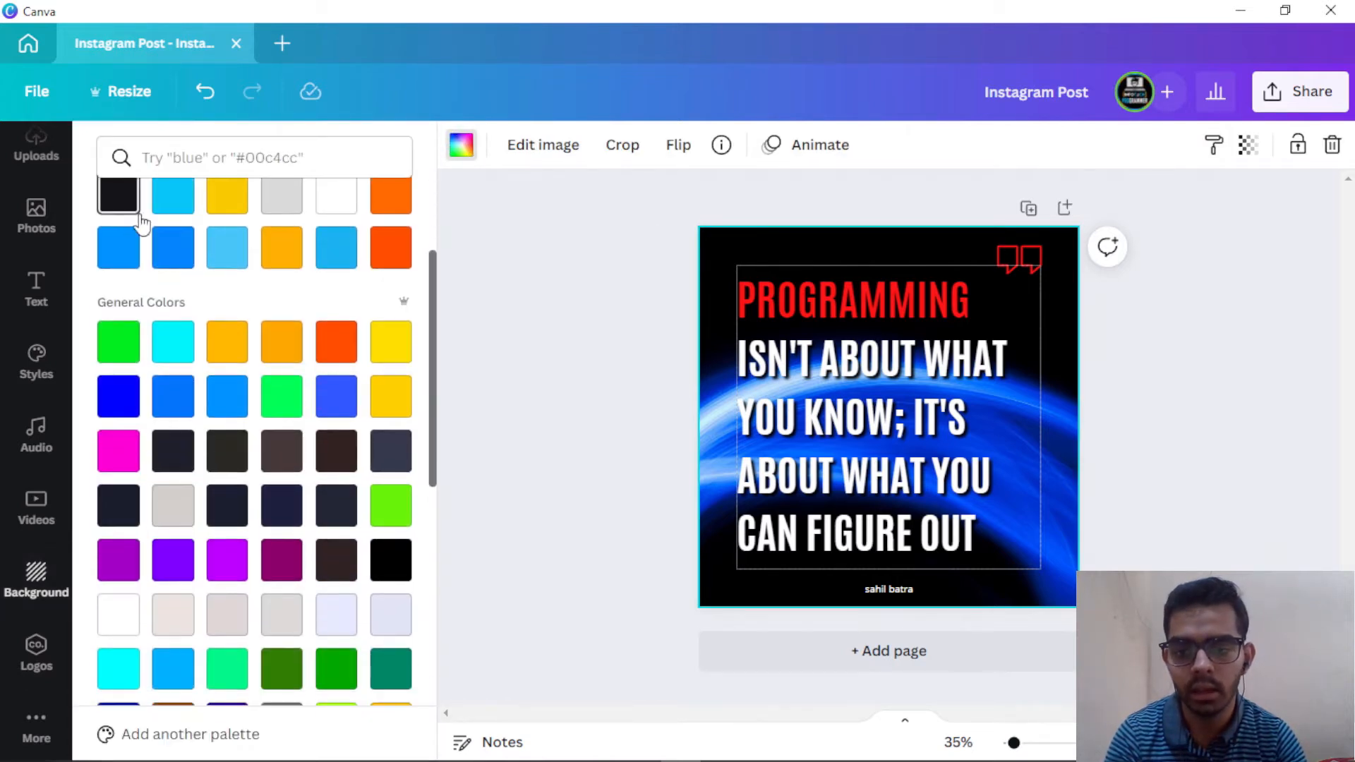
Step: Replace the light-streak image with a solid near-black, deep navy background using the custom colour picker
left_click(389, 560)
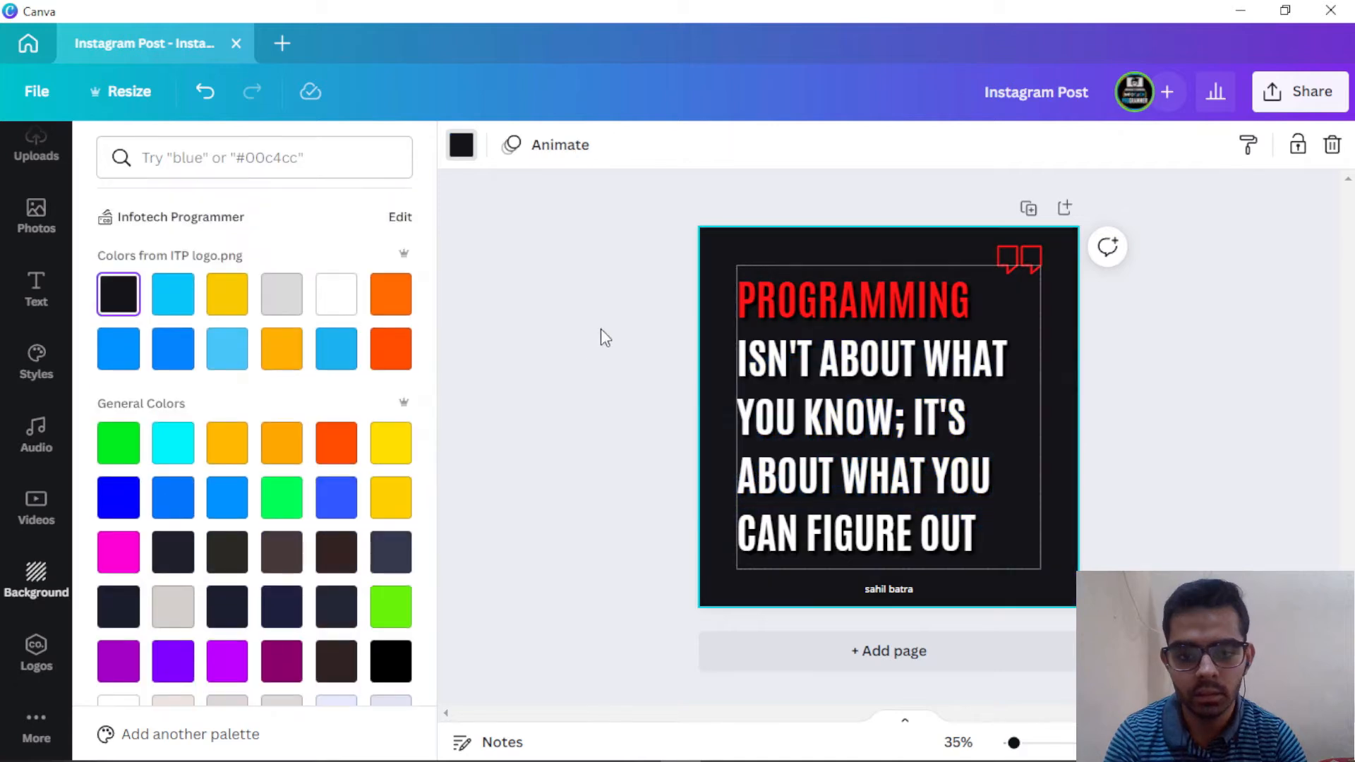
left_click(598, 312)
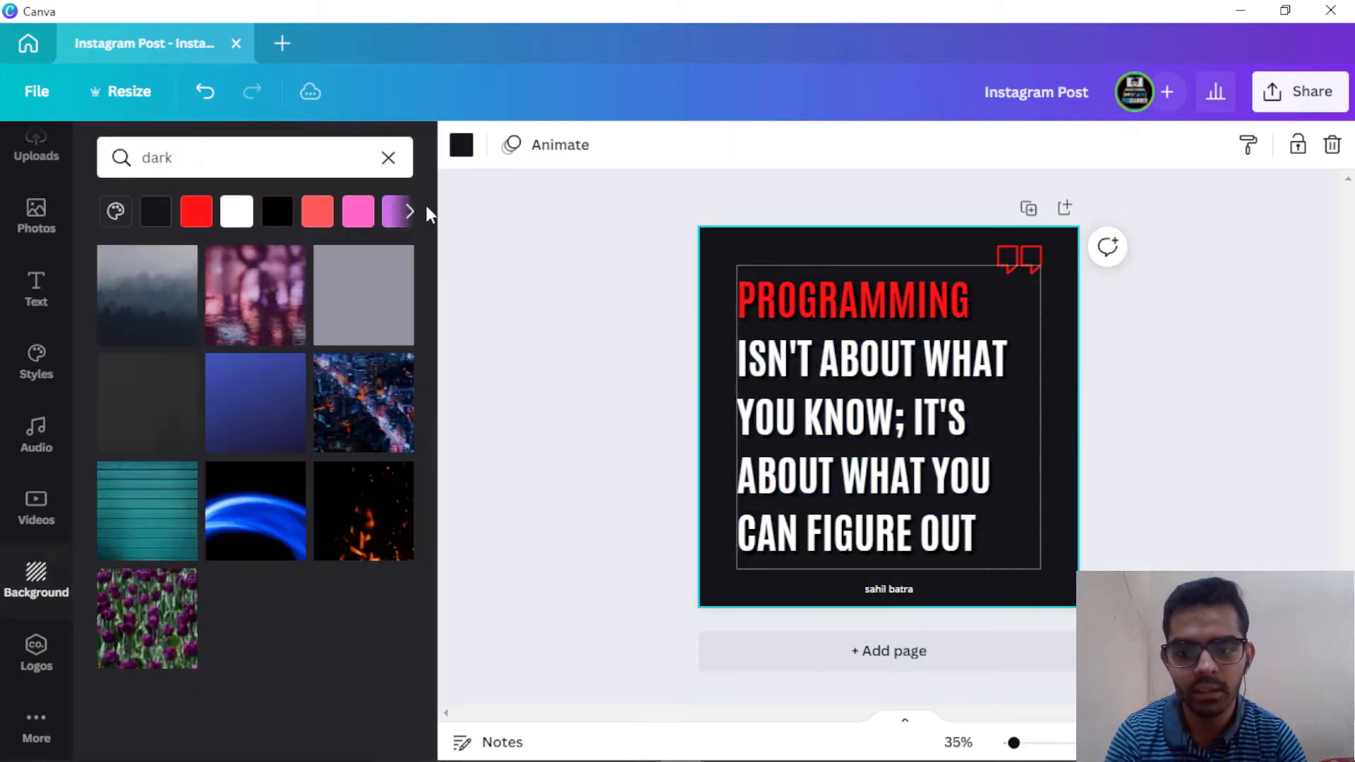
left_click(462, 147)
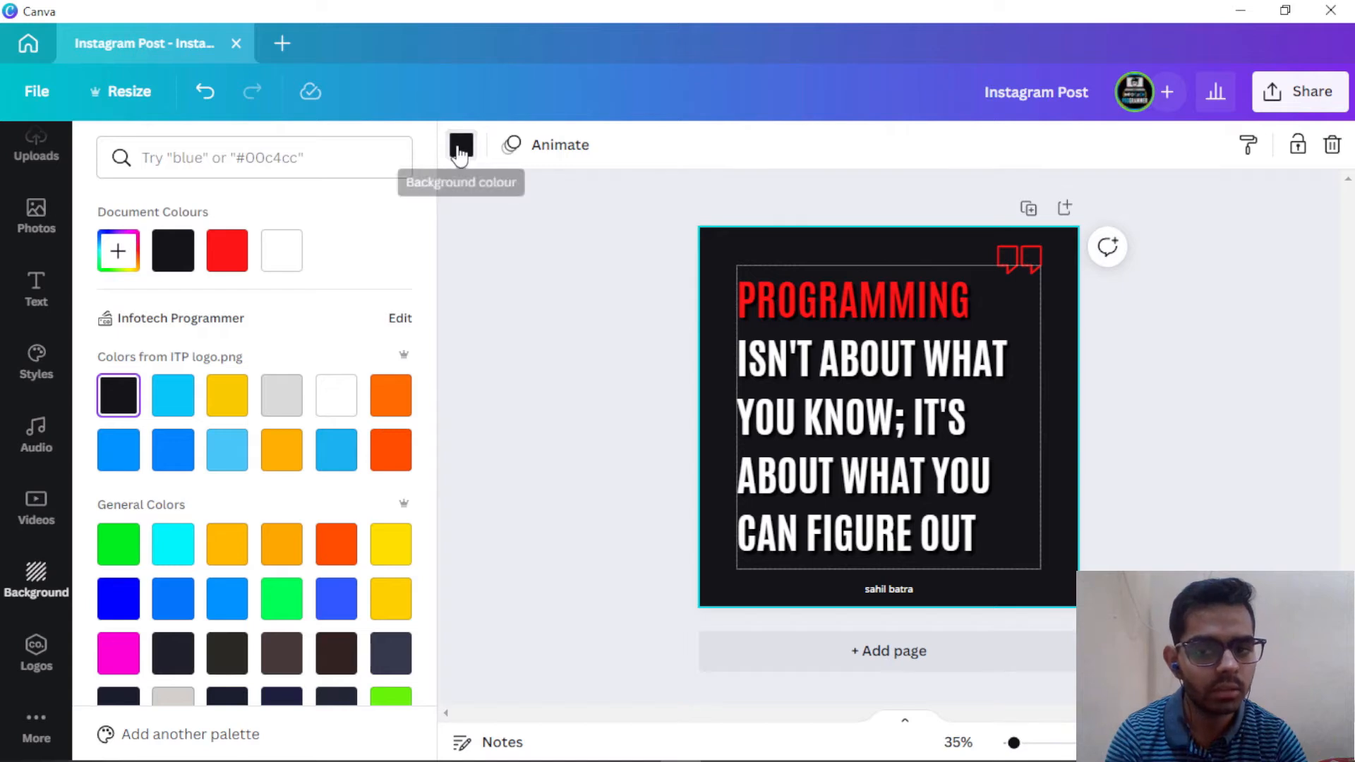
left_click(461, 146)
left_click(460, 147)
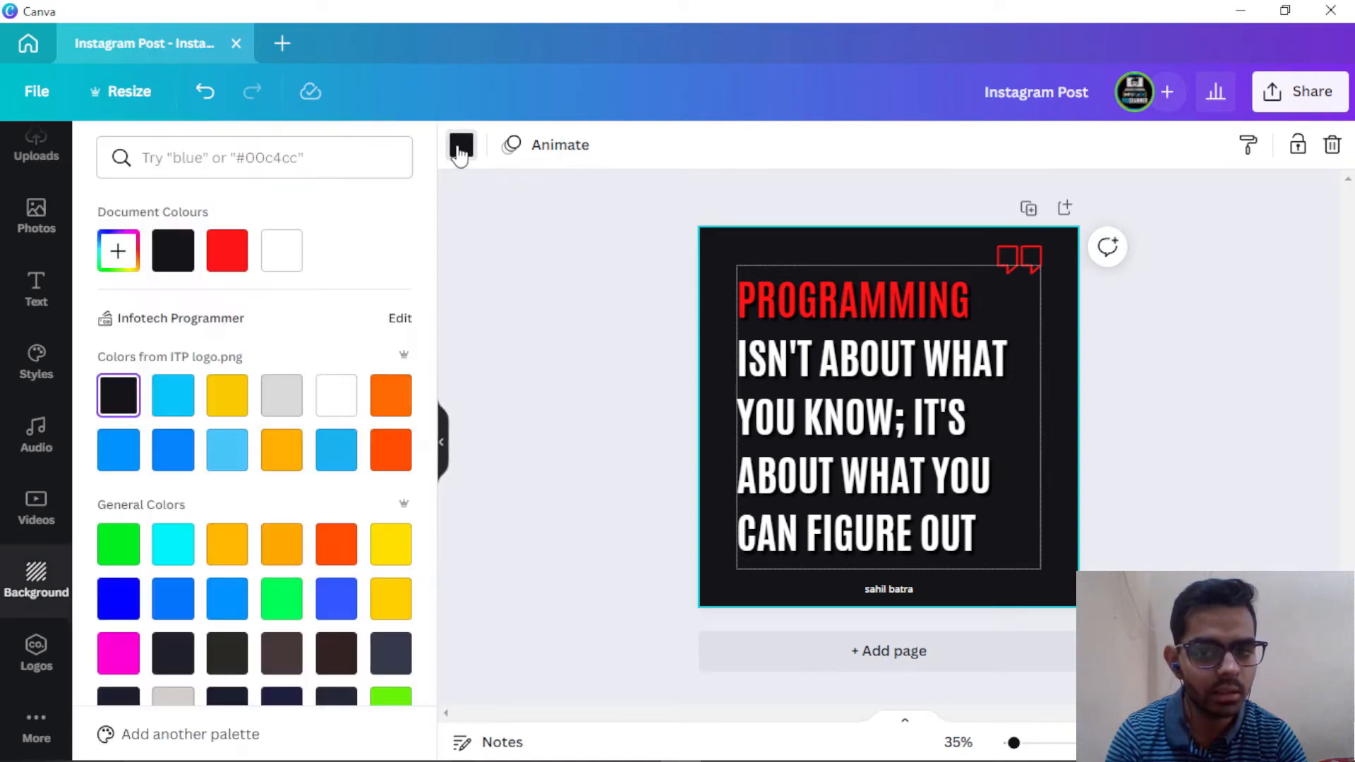
left_click(113, 250)
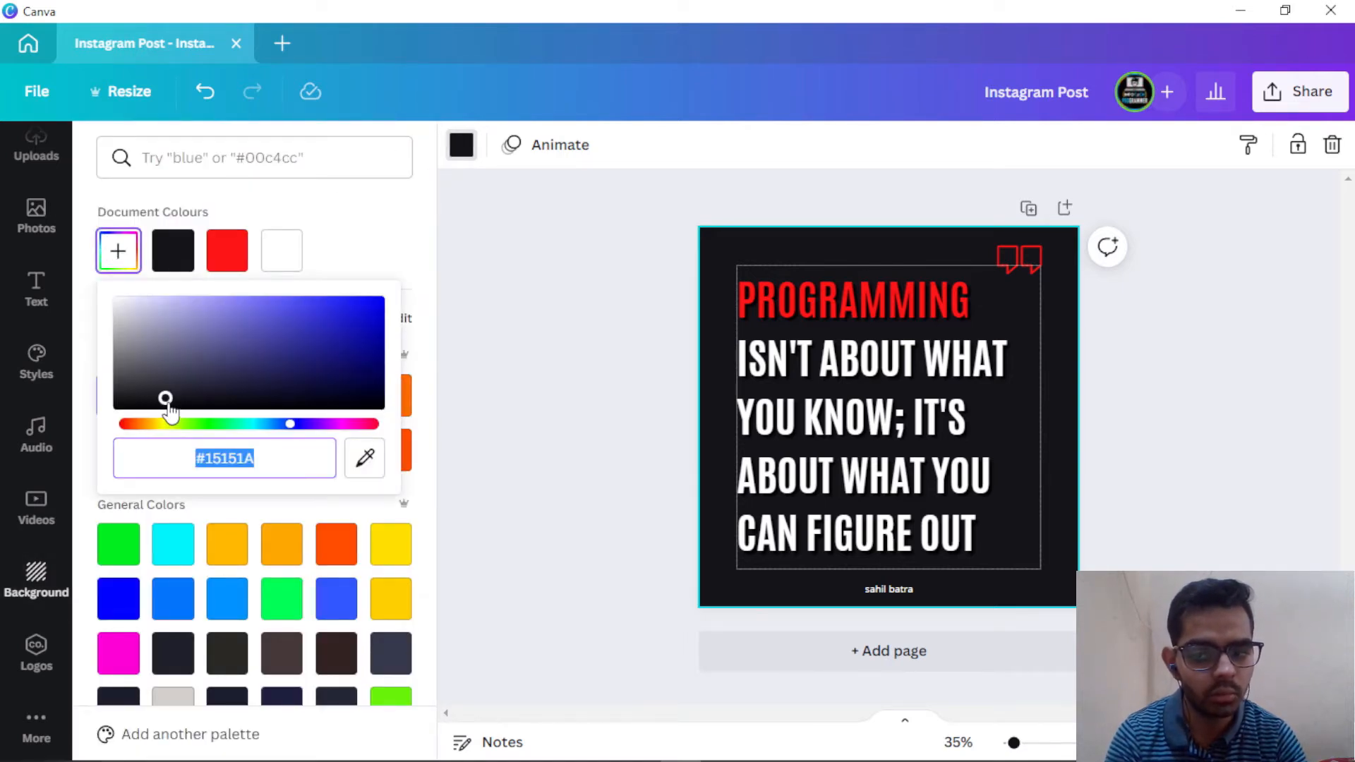
left_click_drag(165, 399, 194, 400)
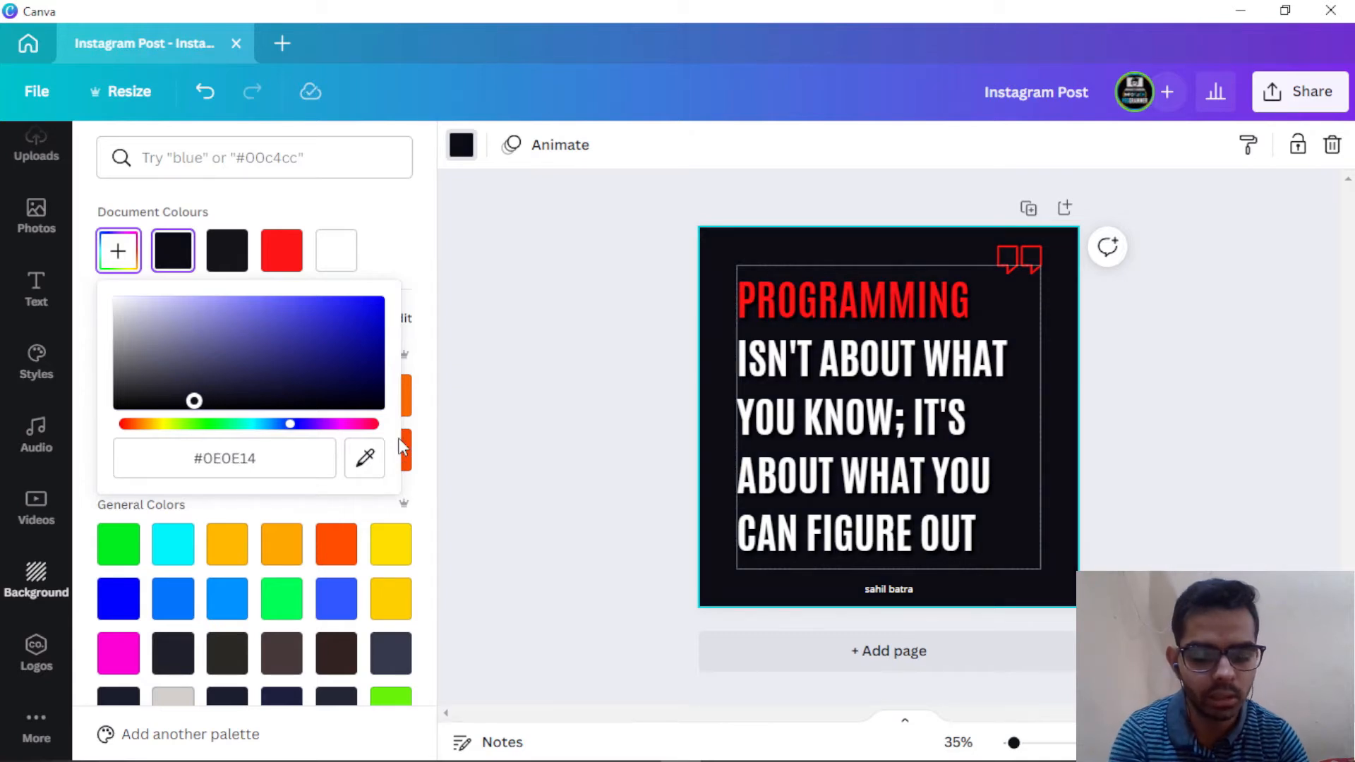
left_click(1199, 362)
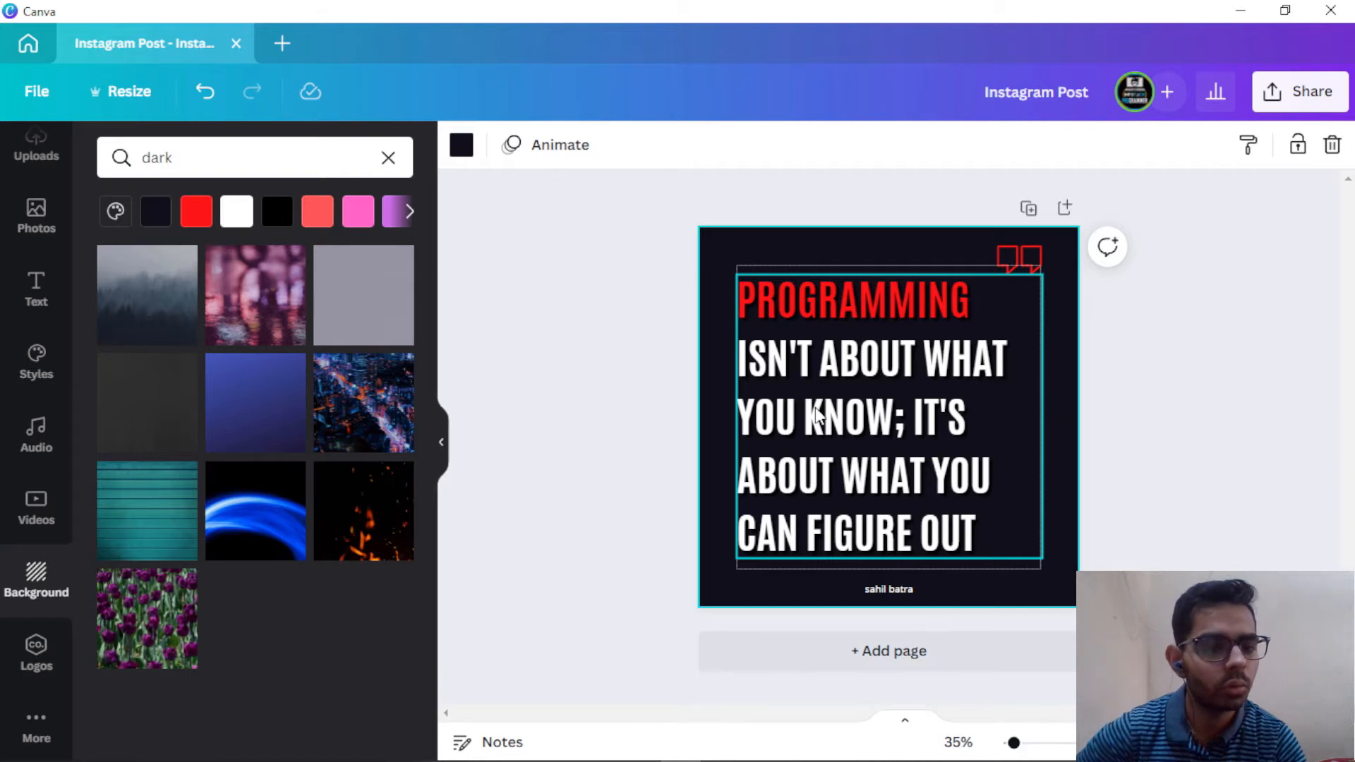
Step: Duplicate the quote page to create page 2
left_click(1028, 210)
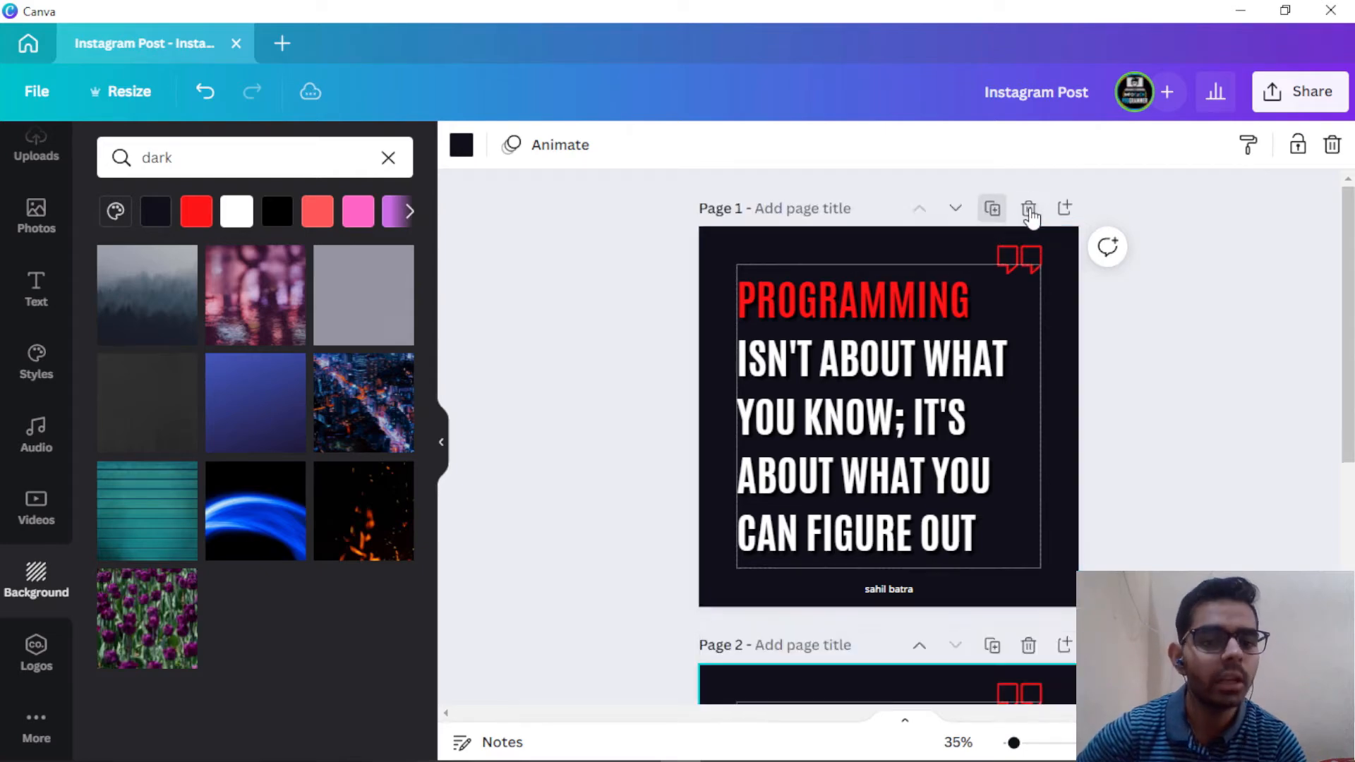
scroll(938, 315, "up", 2)
scroll(927, 319, "up", 1)
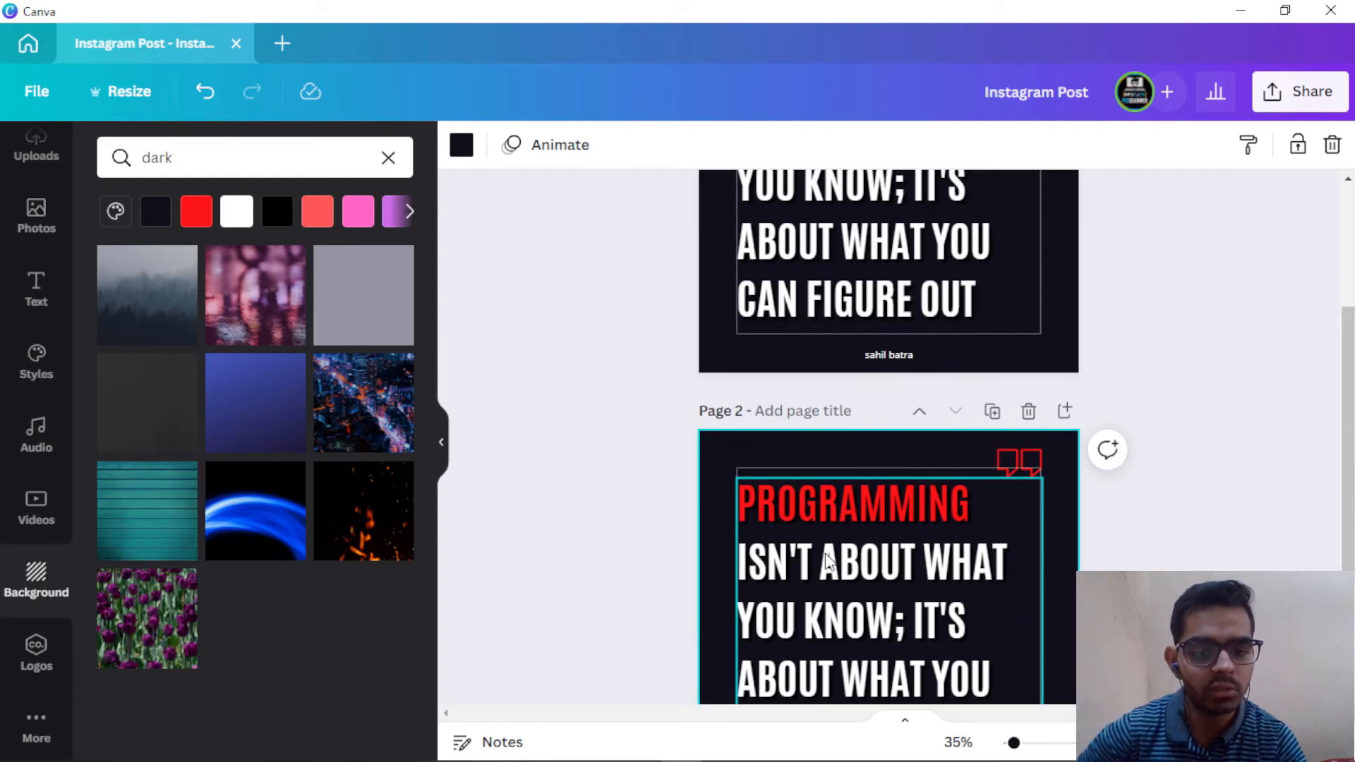
scroll(873, 557, "down", 3)
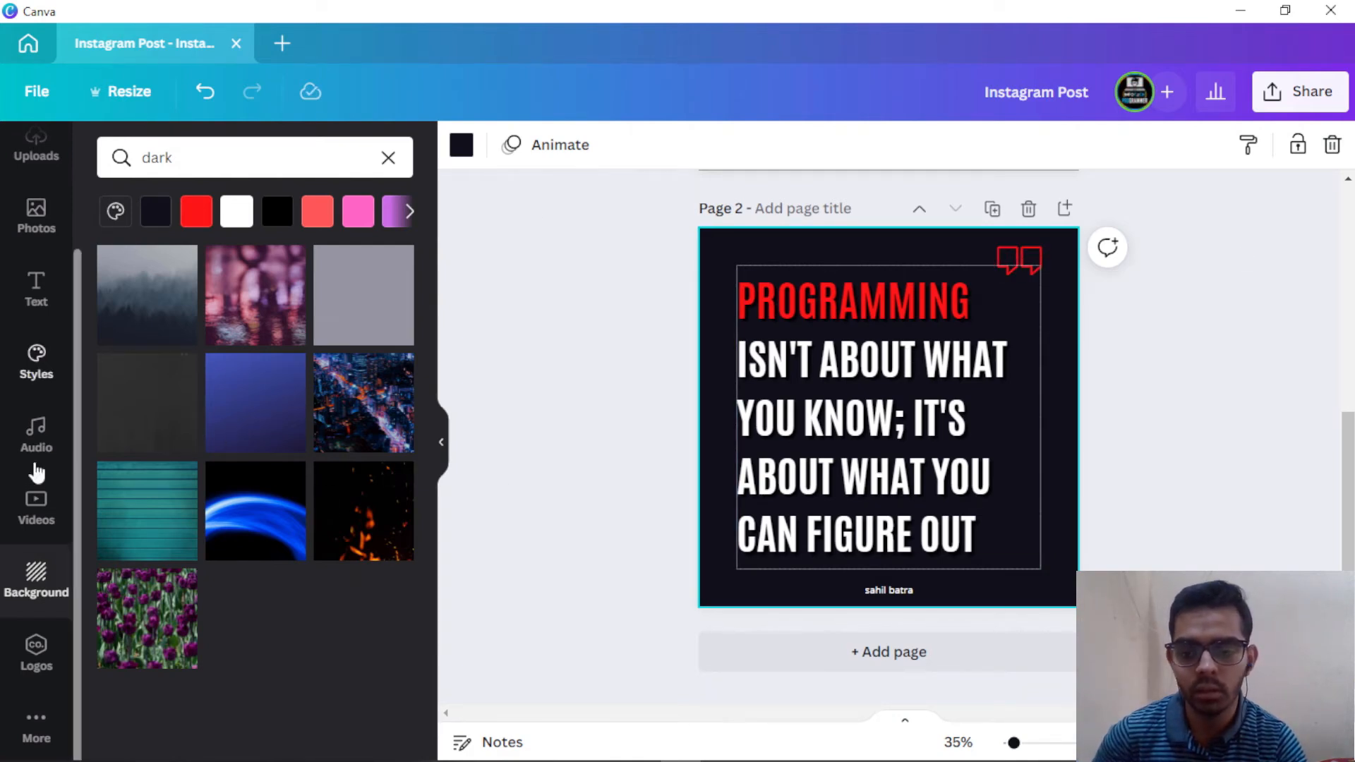
Step: Give page 2 the pink-and-teal gradient background and duplicate it as page 3
left_click(39, 578)
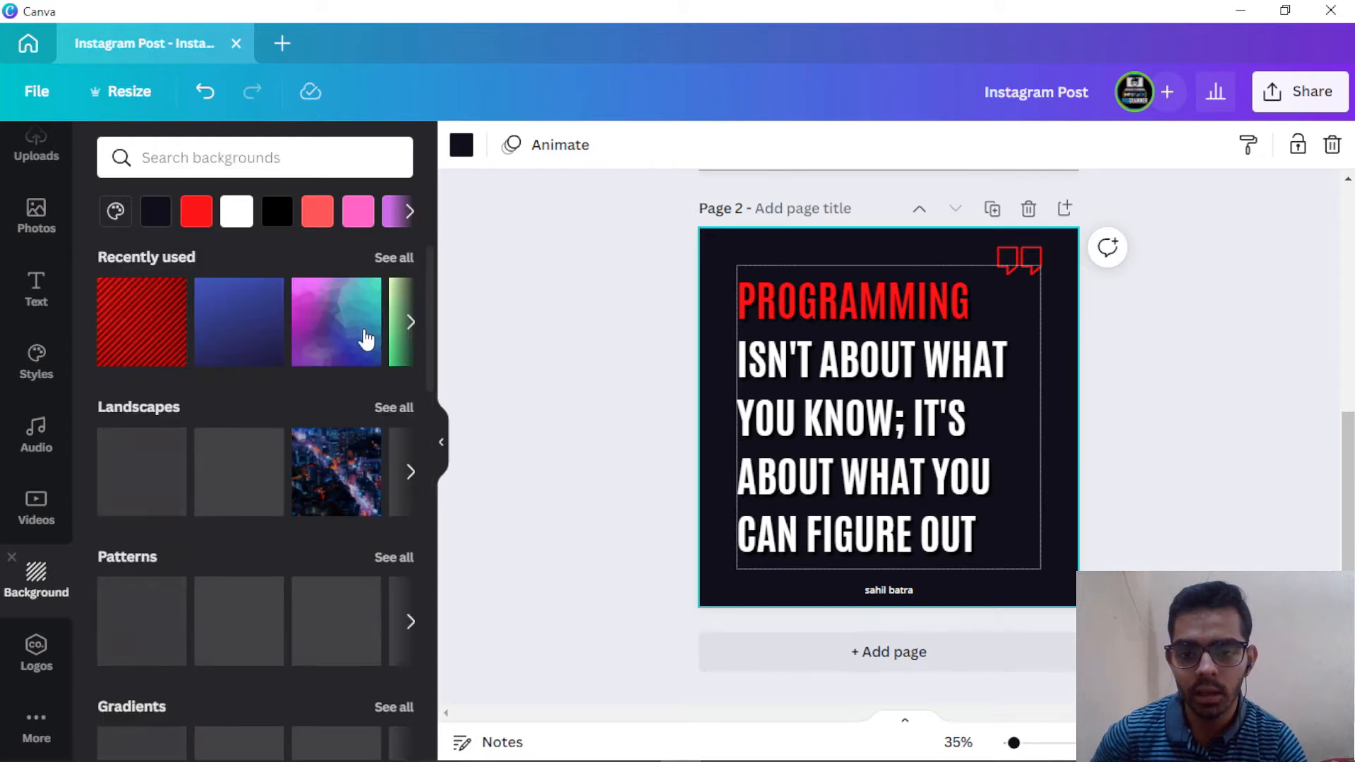
left_click(350, 337)
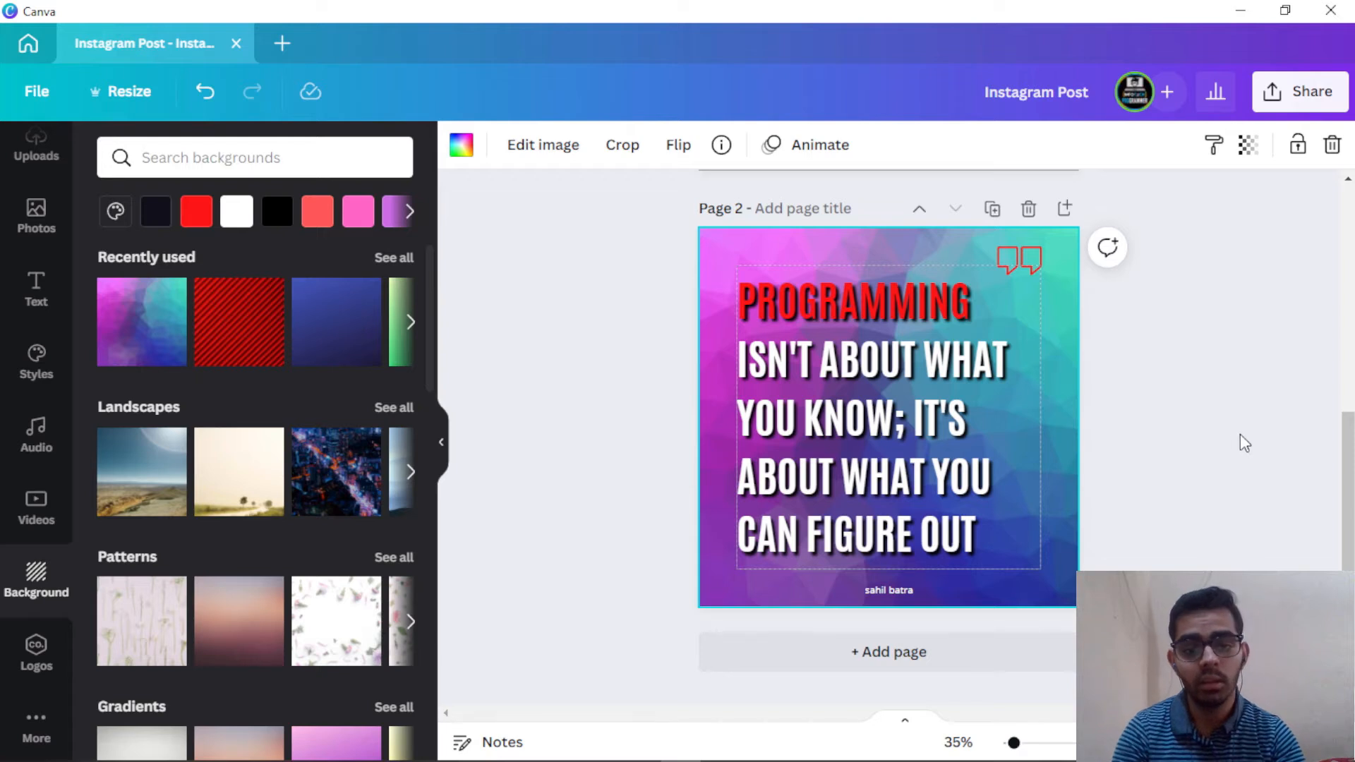
left_click(992, 209)
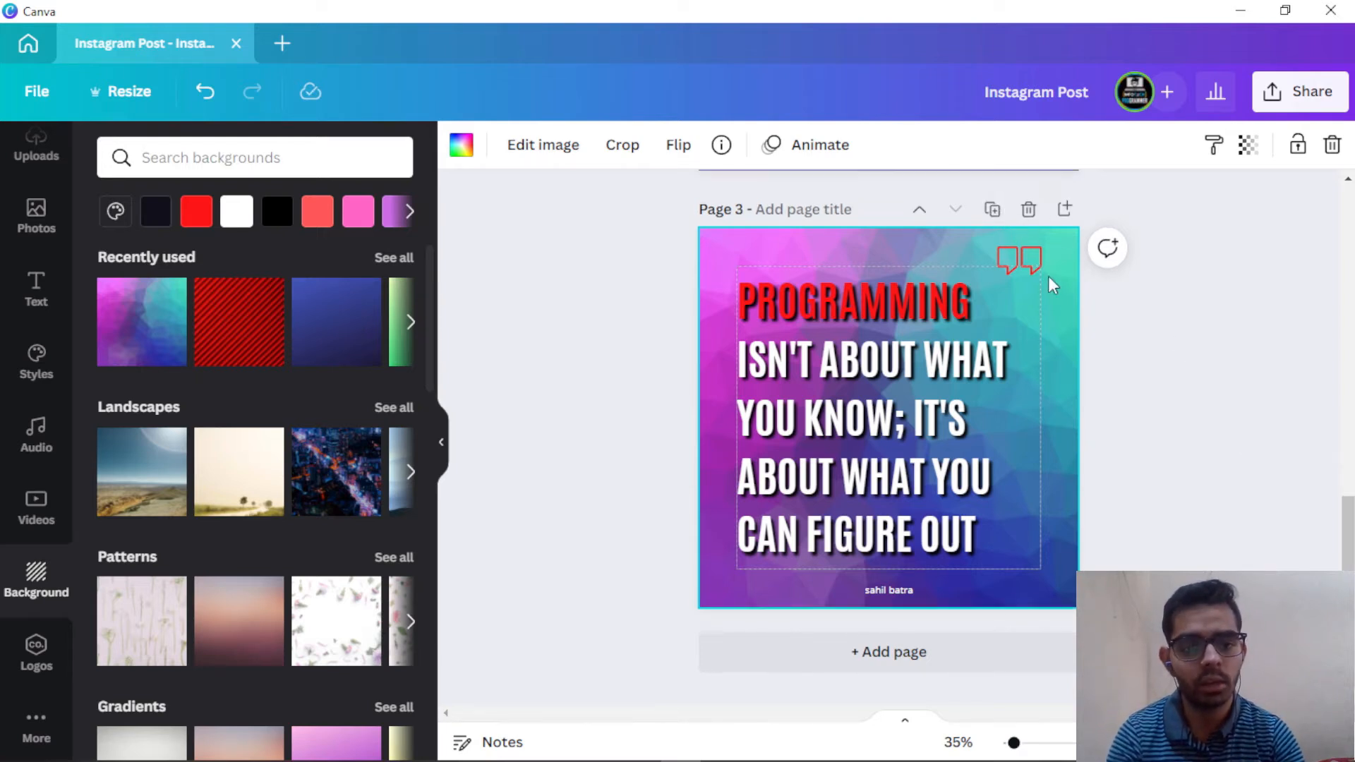
scroll(1011, 312, "up", 3)
Step: Turn page 3's quote marks black after trying yellow and blue
left_click(1019, 370)
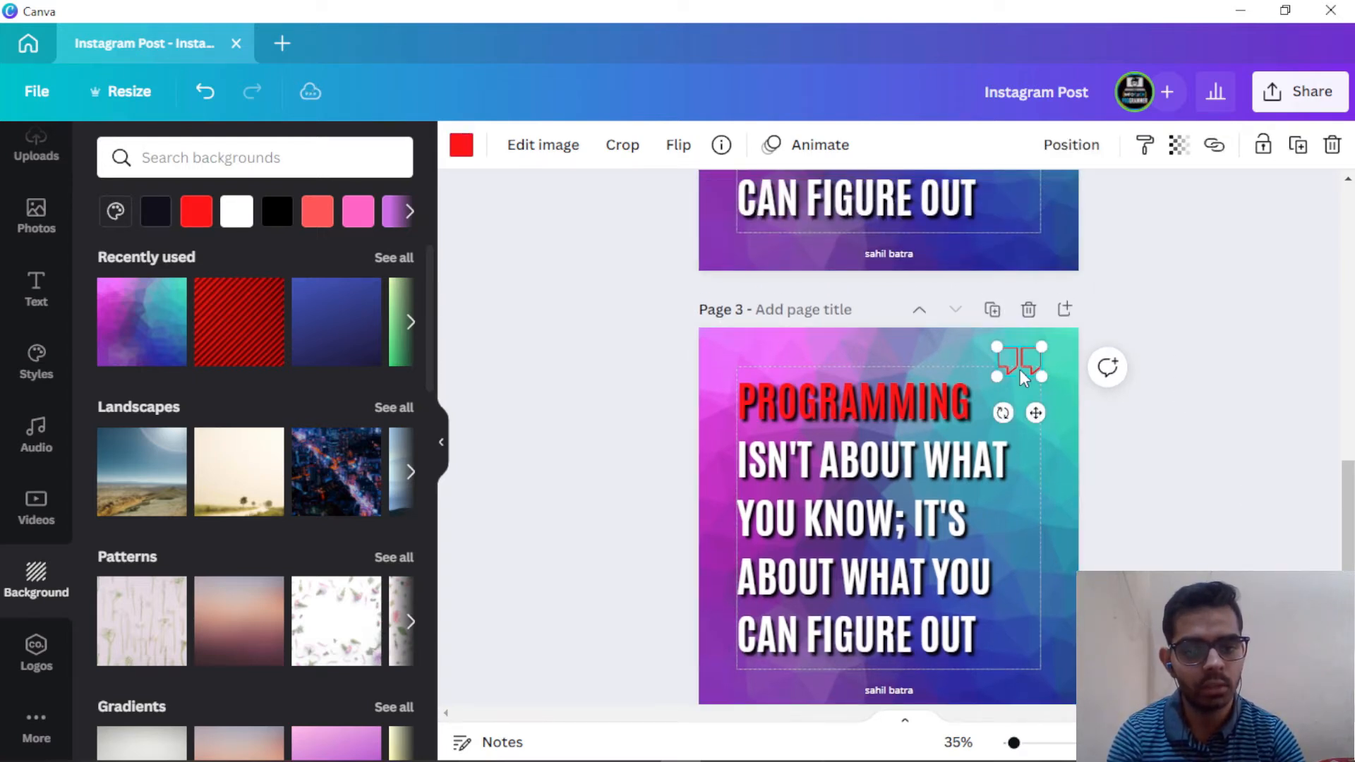
left_click(409, 210)
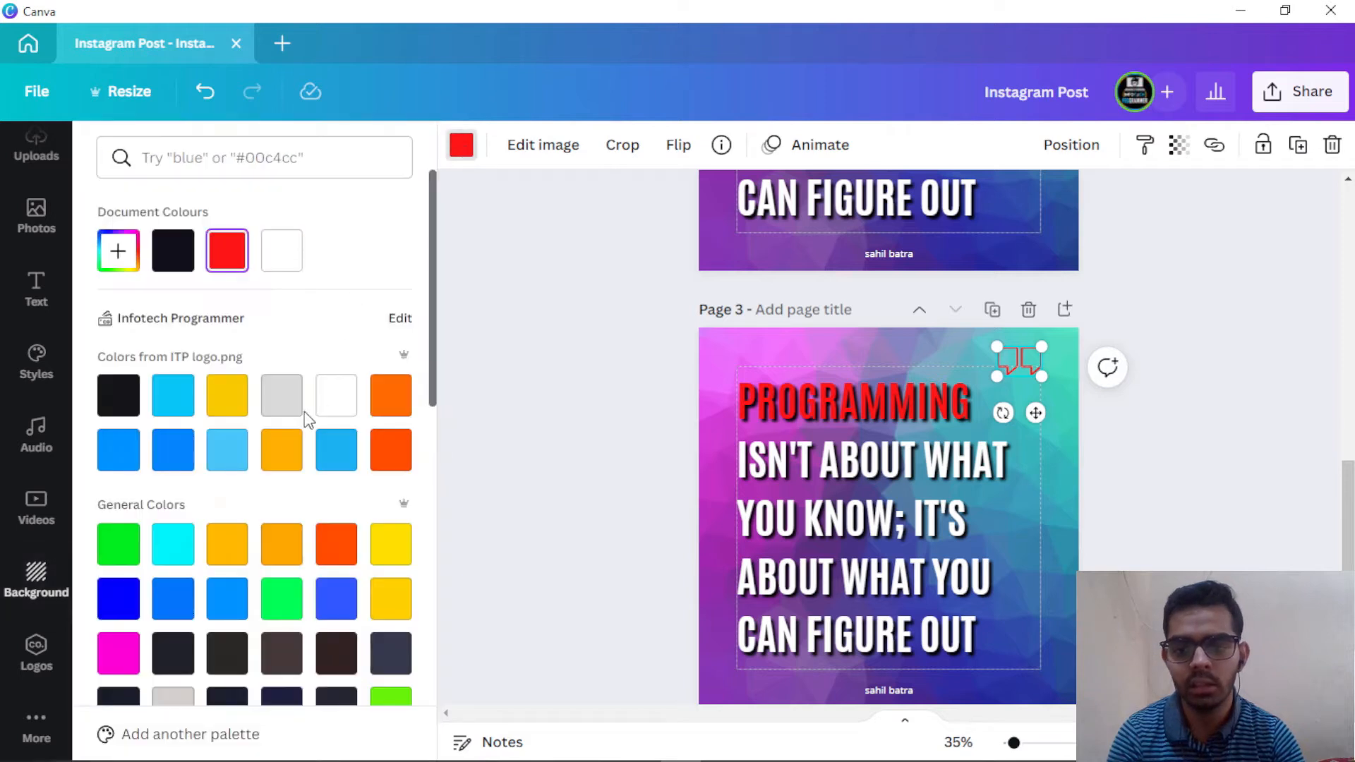
left_click(218, 411)
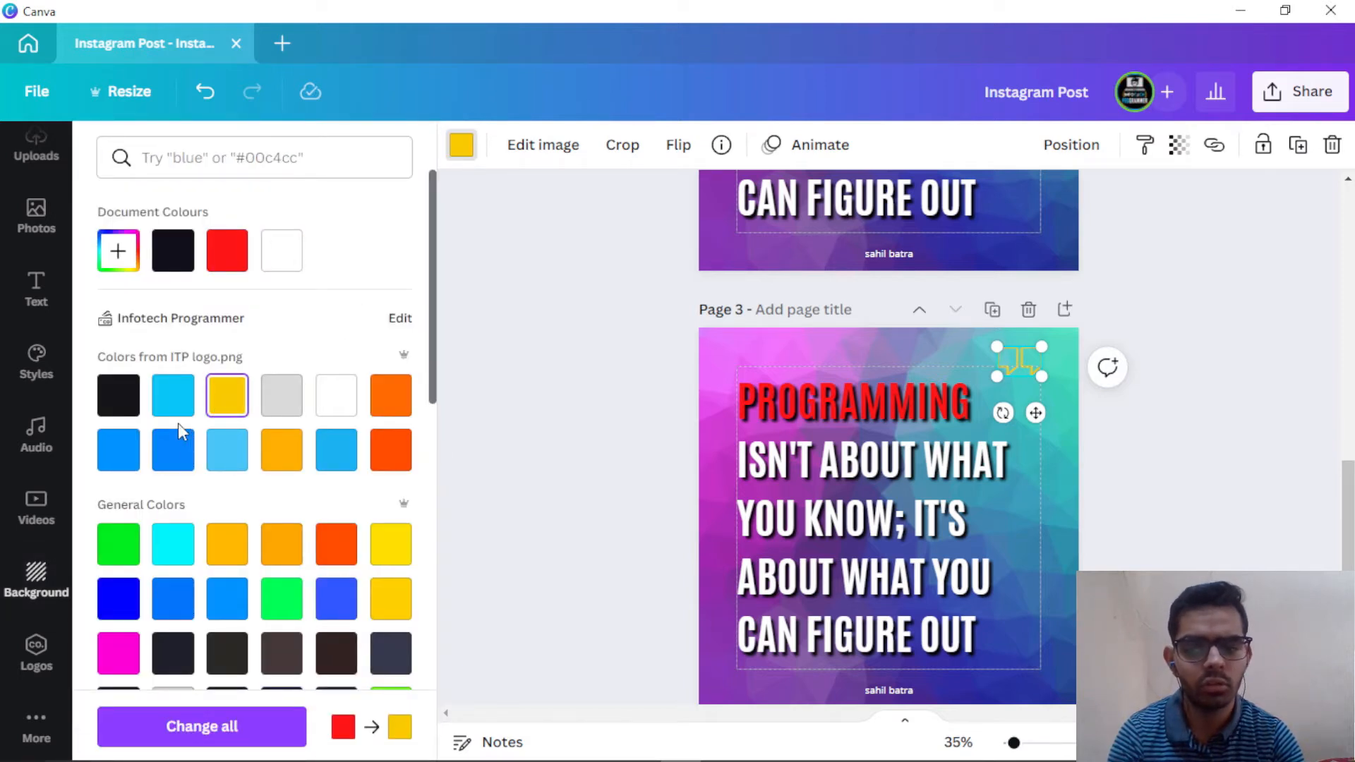
left_click(168, 464)
left_click(116, 395)
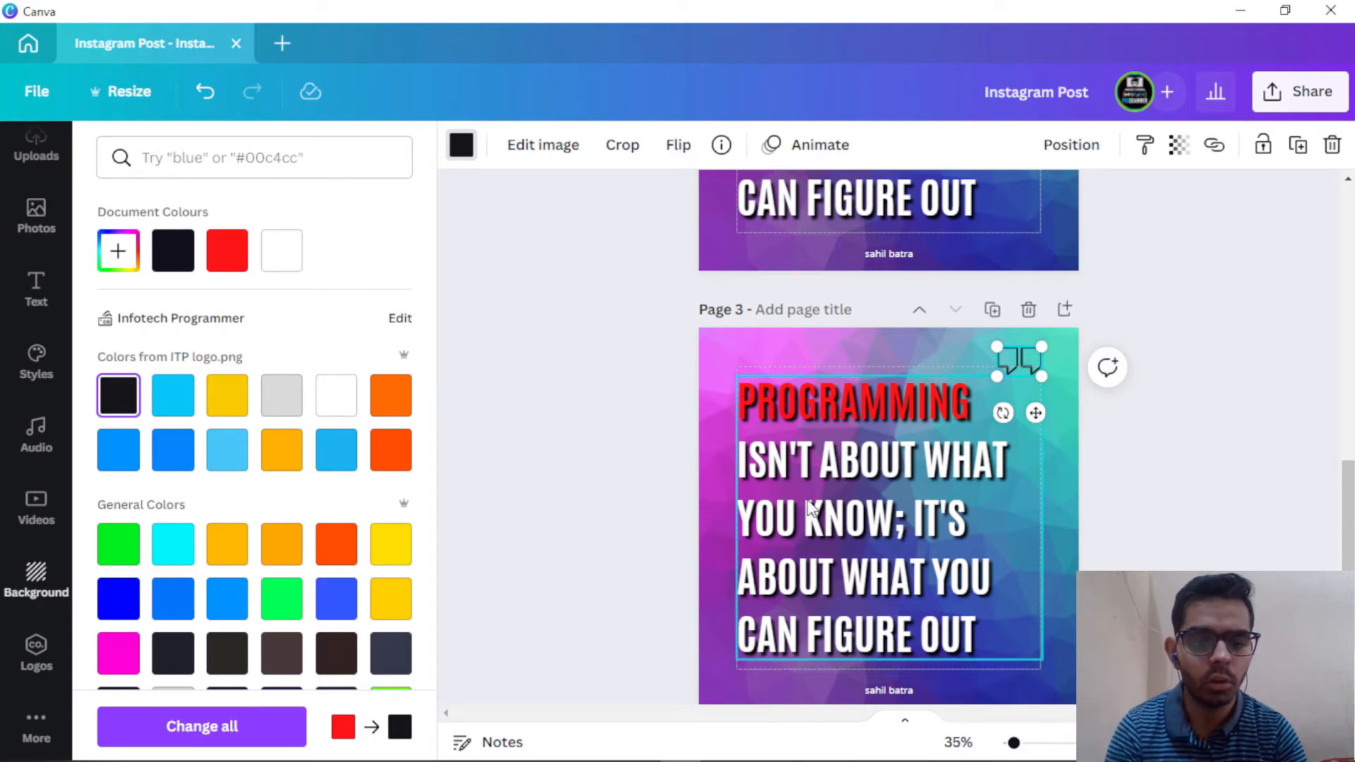
scroll(885, 497, "up", 4)
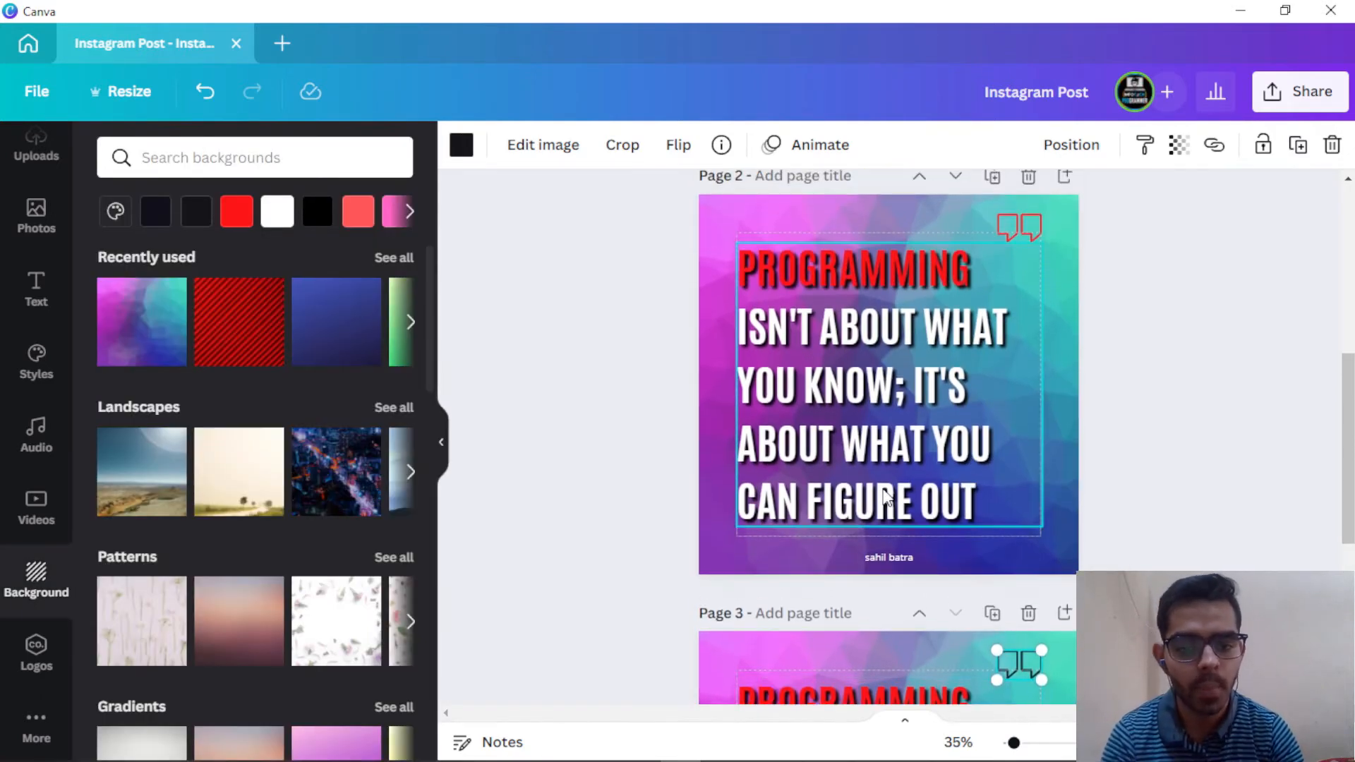
Step: Colour the word FIGURE blue in page 2's quote
left_click(849, 500)
left_click(850, 499)
double_click(856, 499)
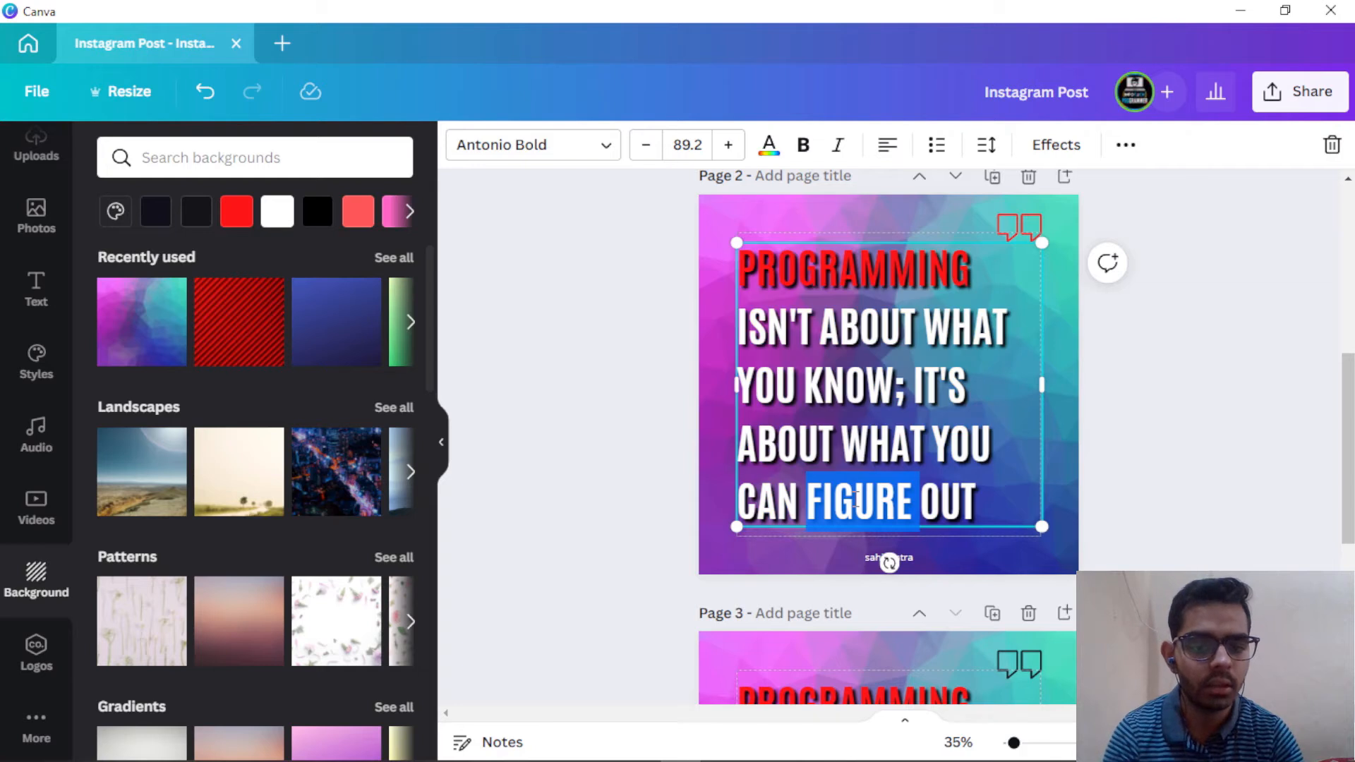
left_click(769, 144)
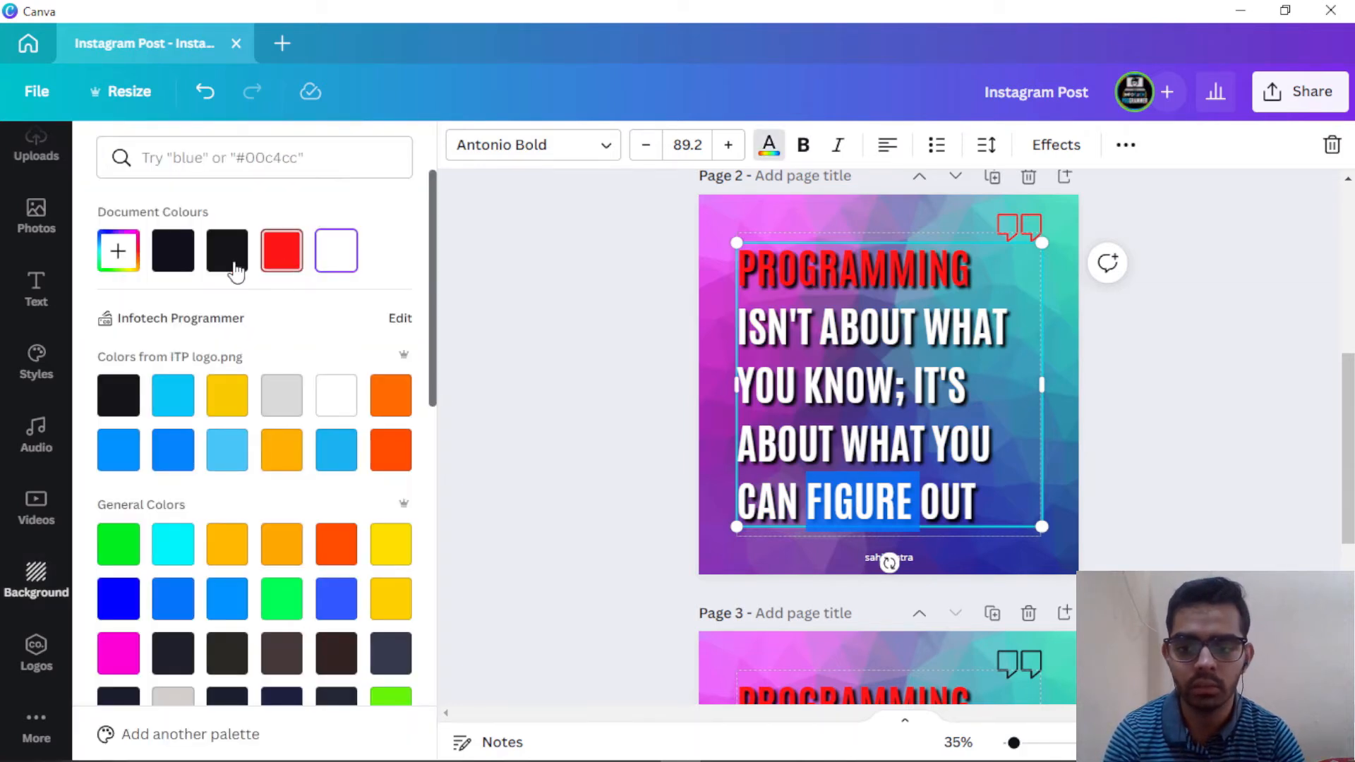
left_click(182, 450)
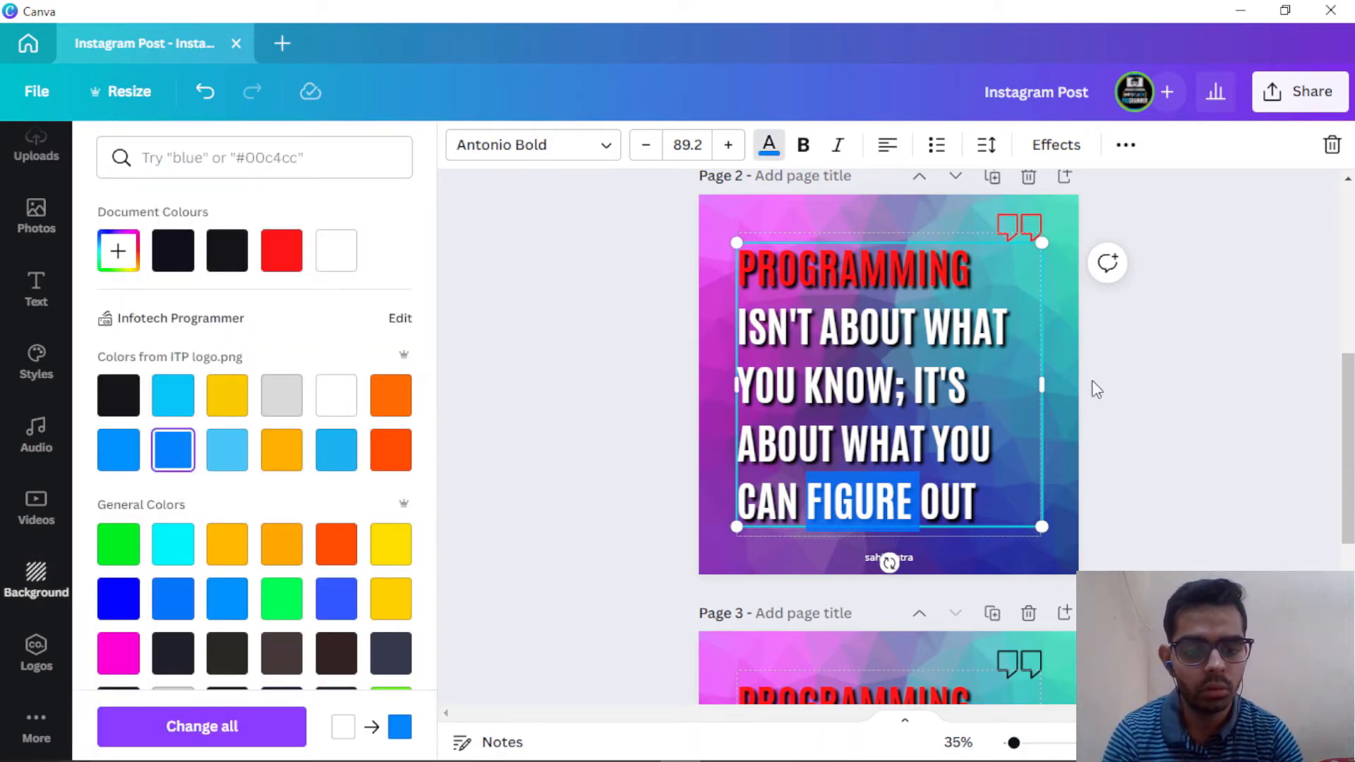
left_click(987, 443)
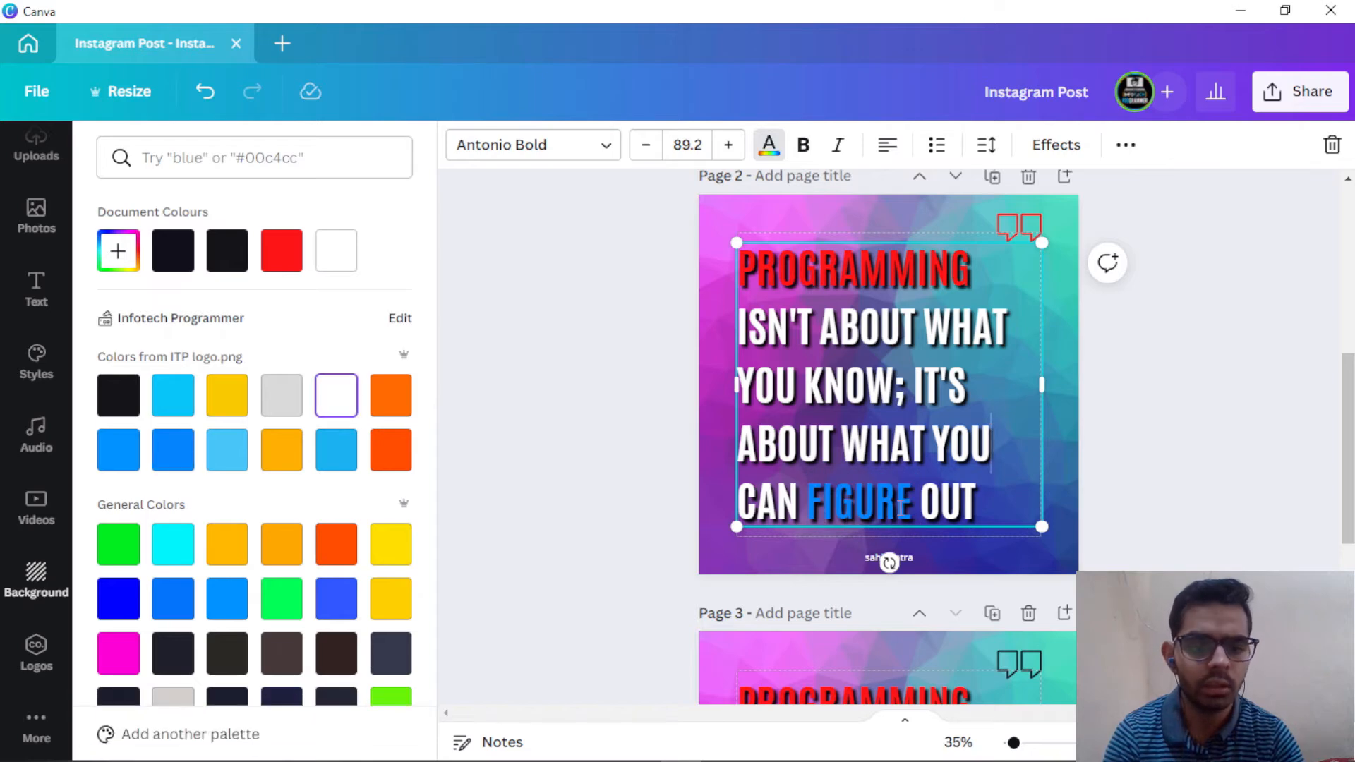
scroll(849, 422, "up", 5)
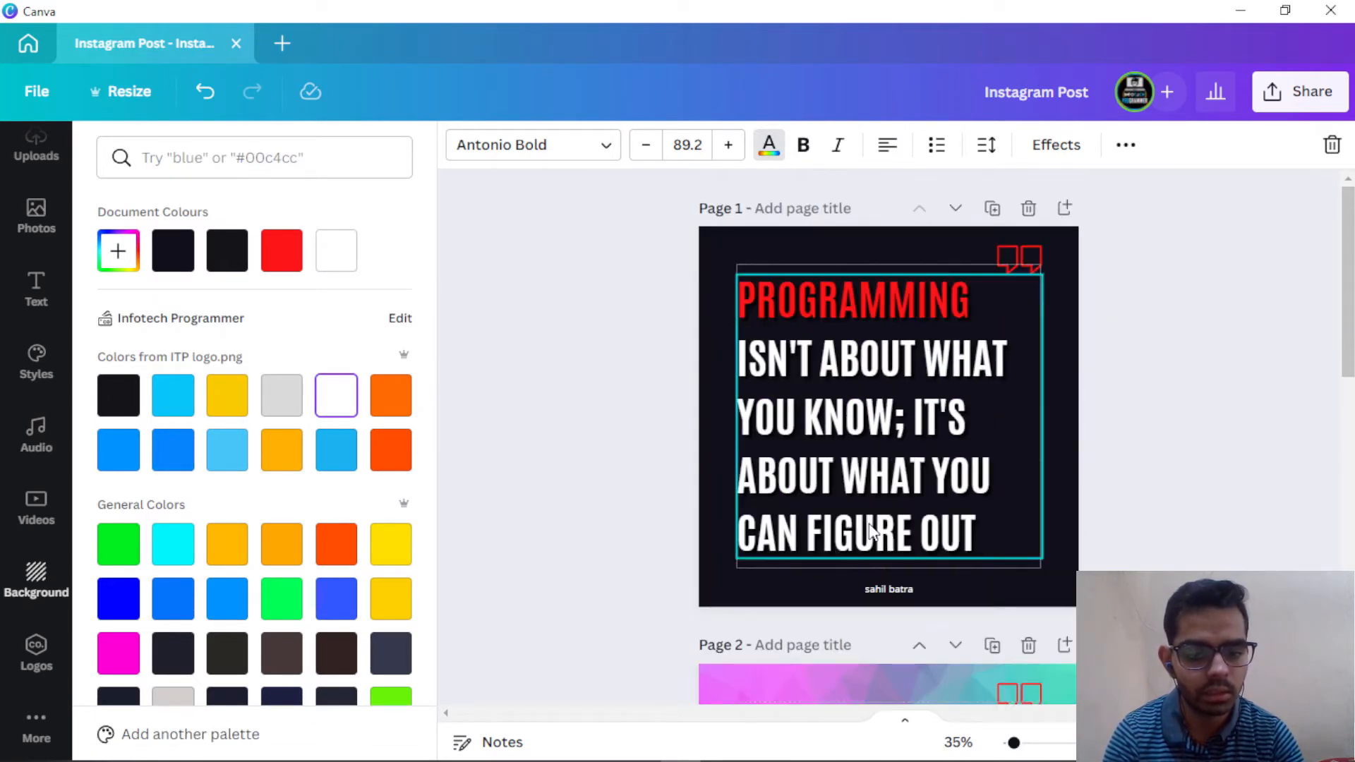
Step: On page 1, colour FIGURE blue and KNOW green
double_click(872, 533)
double_click(872, 532)
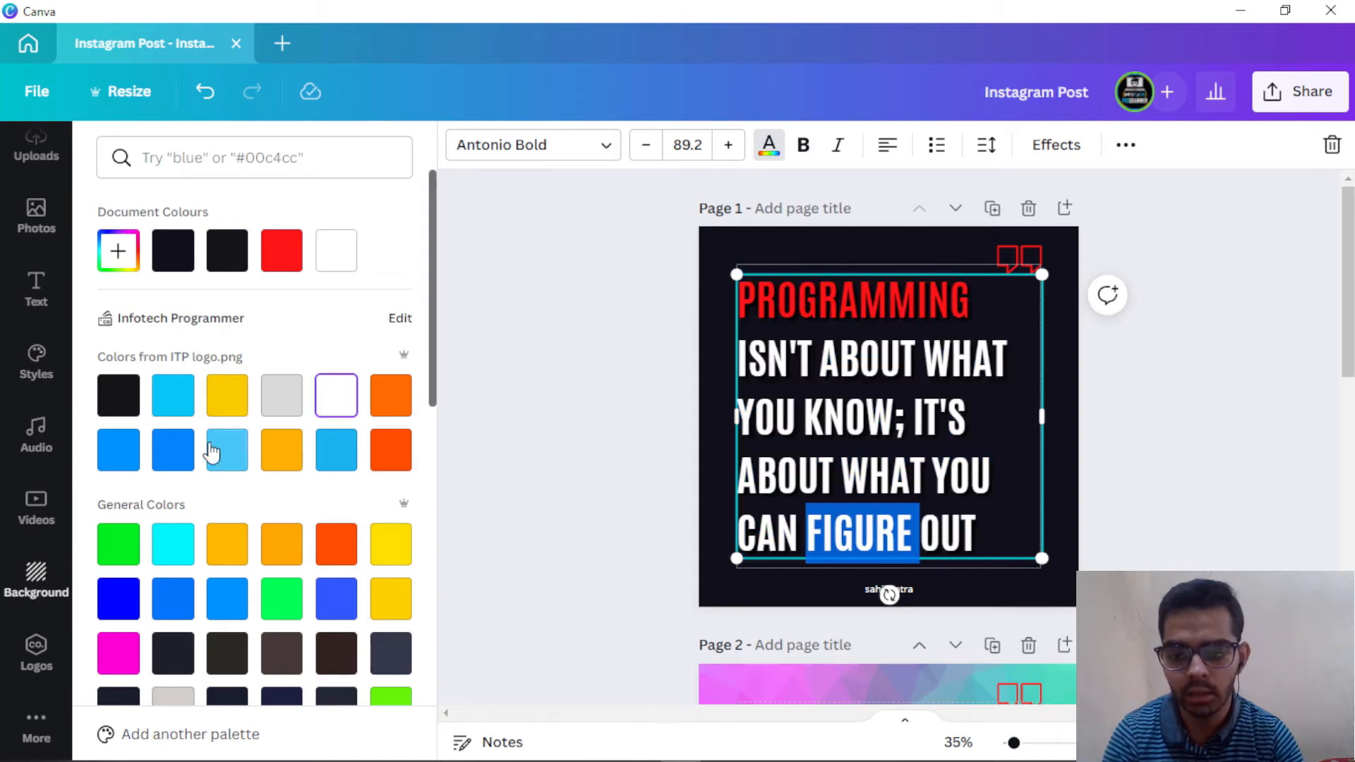
left_click(173, 449)
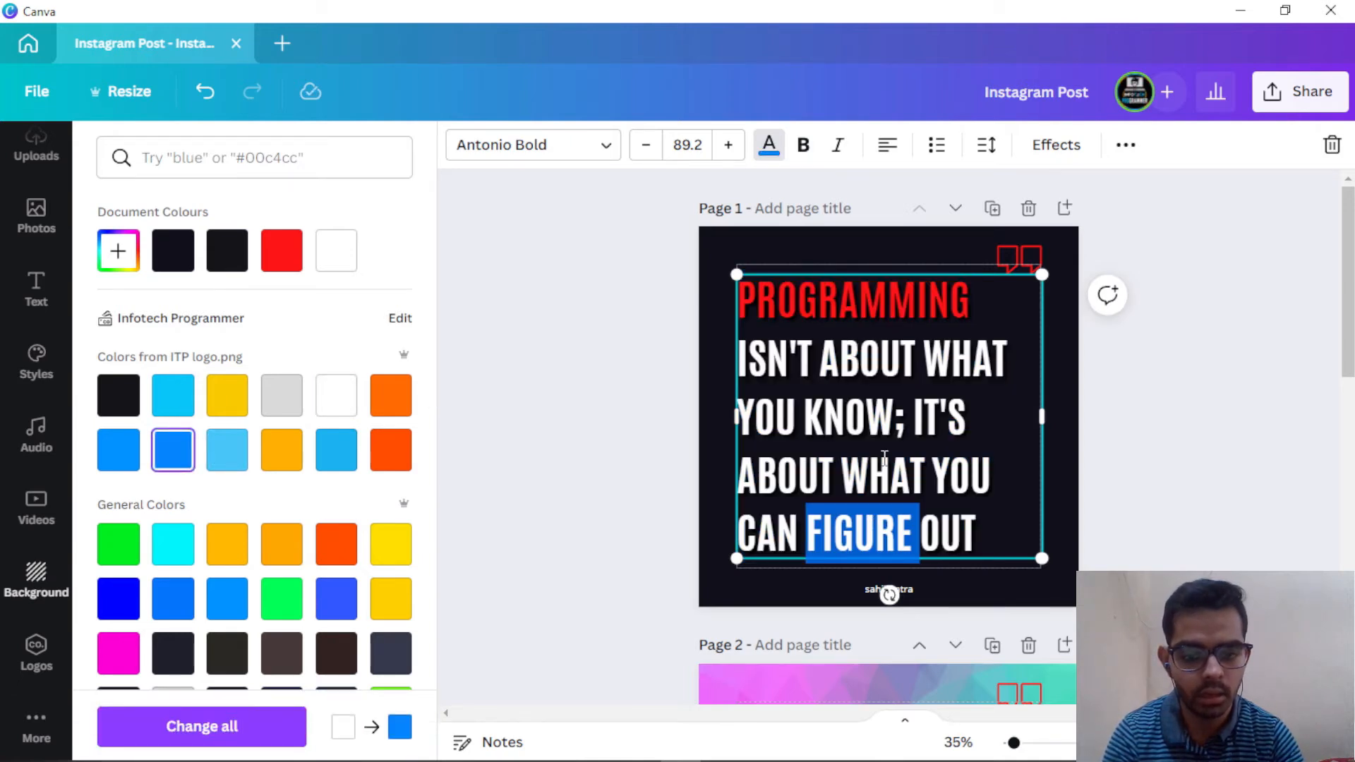
left_click(886, 432)
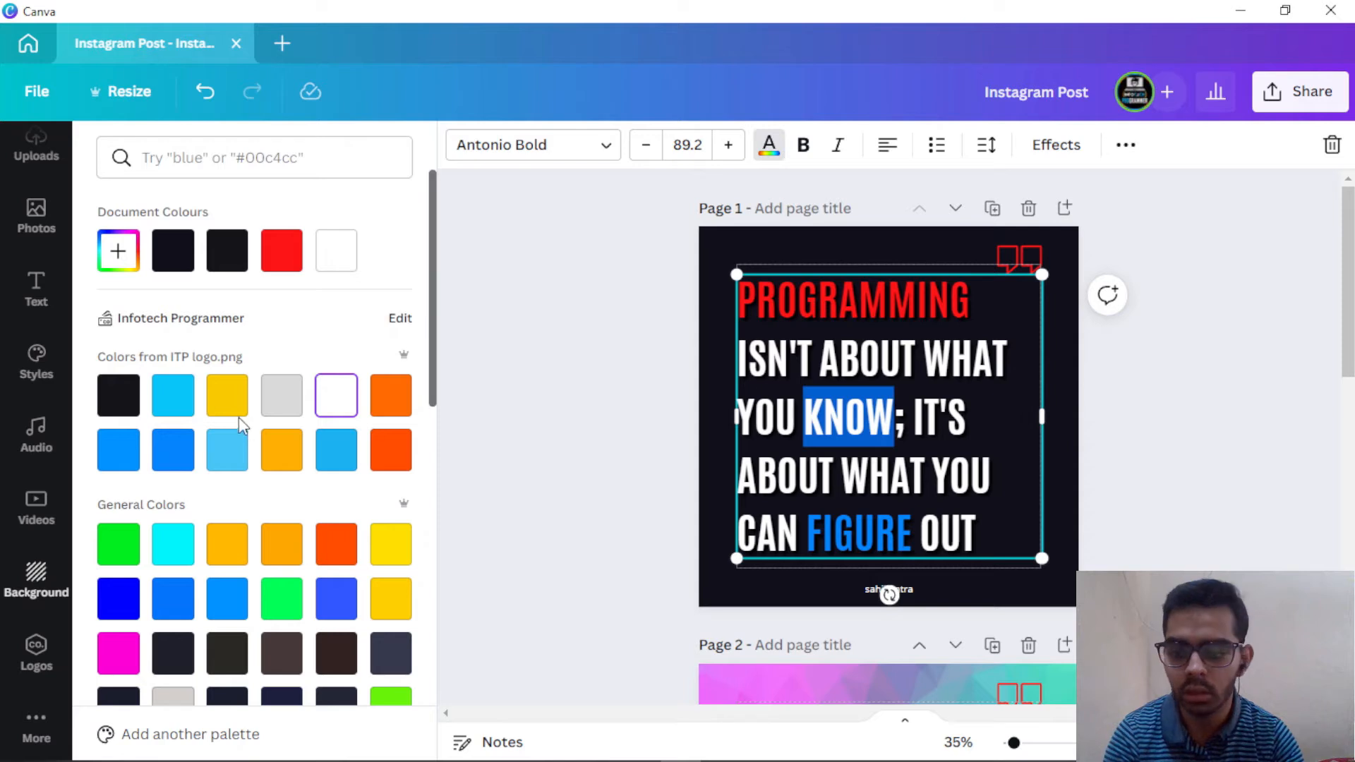
scroll(251, 484, "down", 3)
left_click(130, 344)
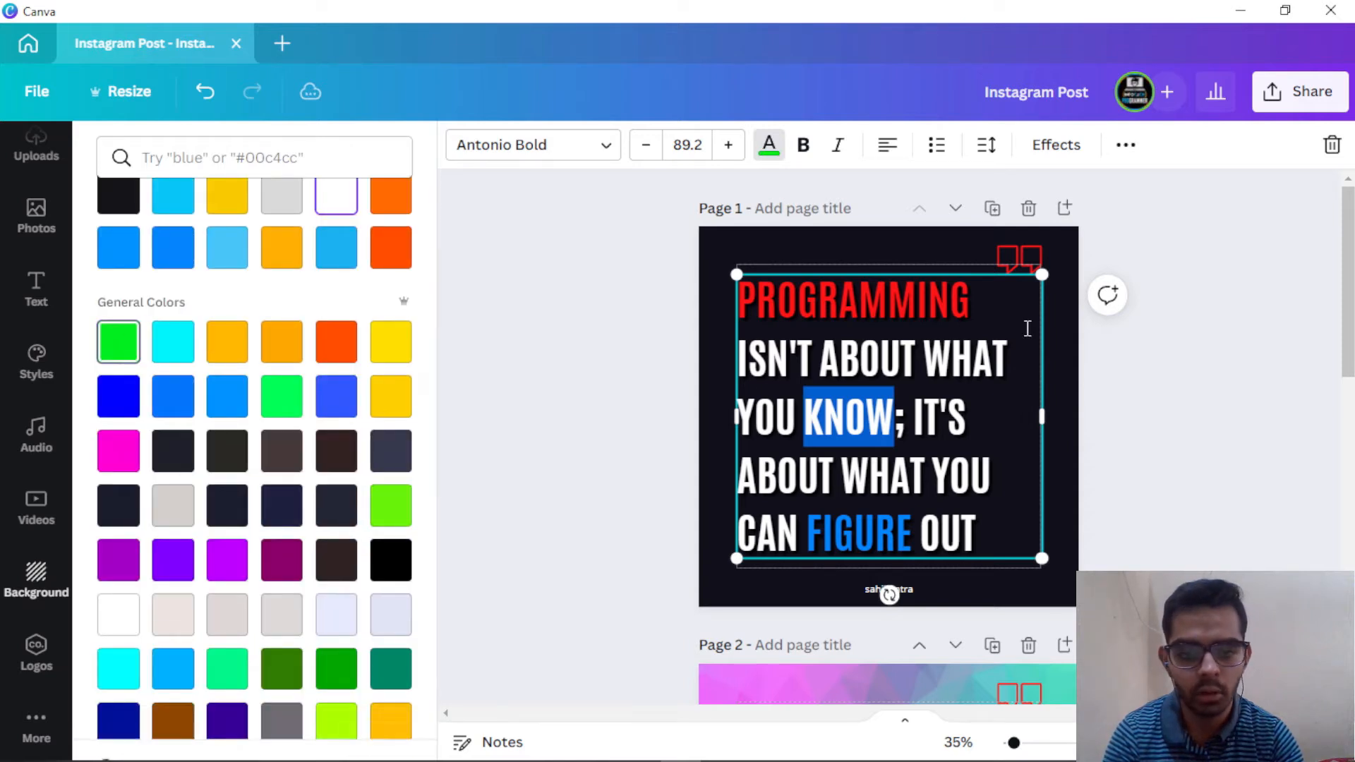
left_click(1212, 381)
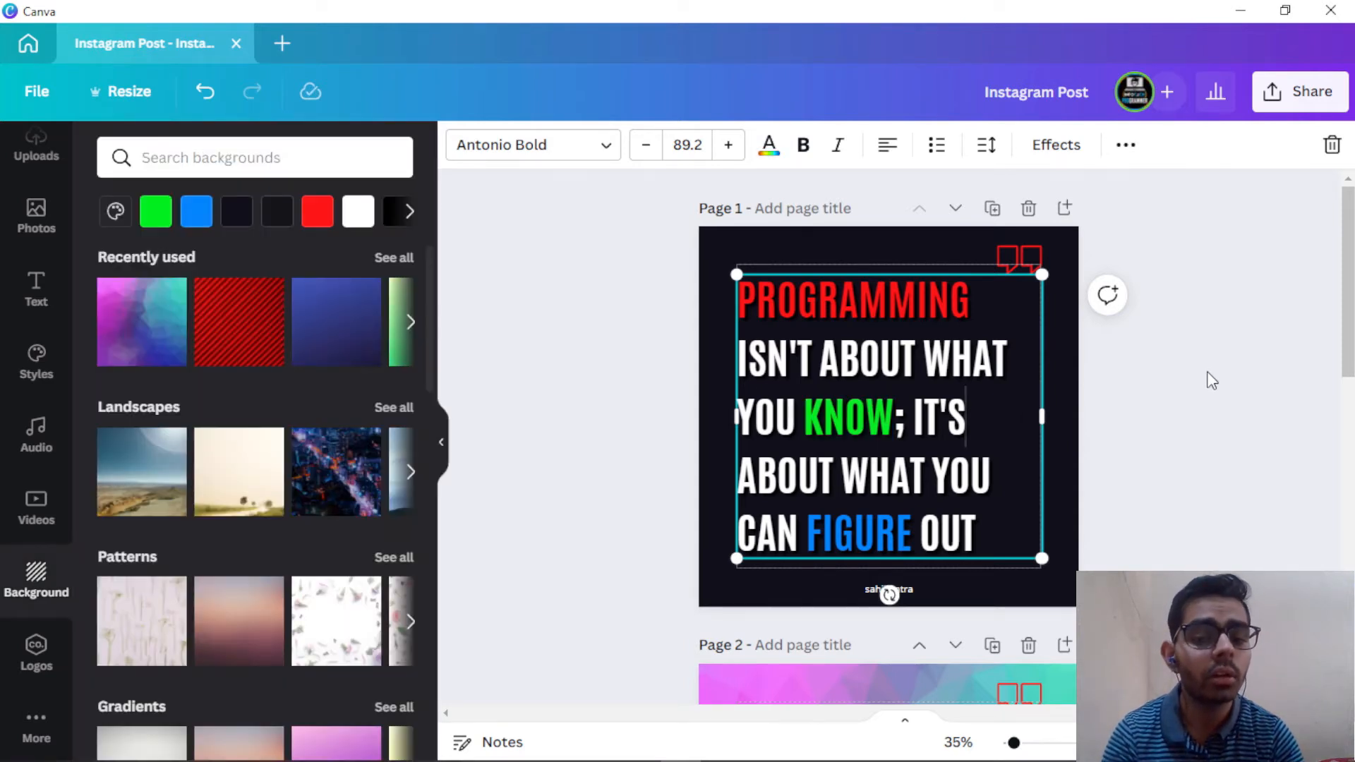
scroll(1185, 374, "down", 2)
scroll(992, 316, "down", 10)
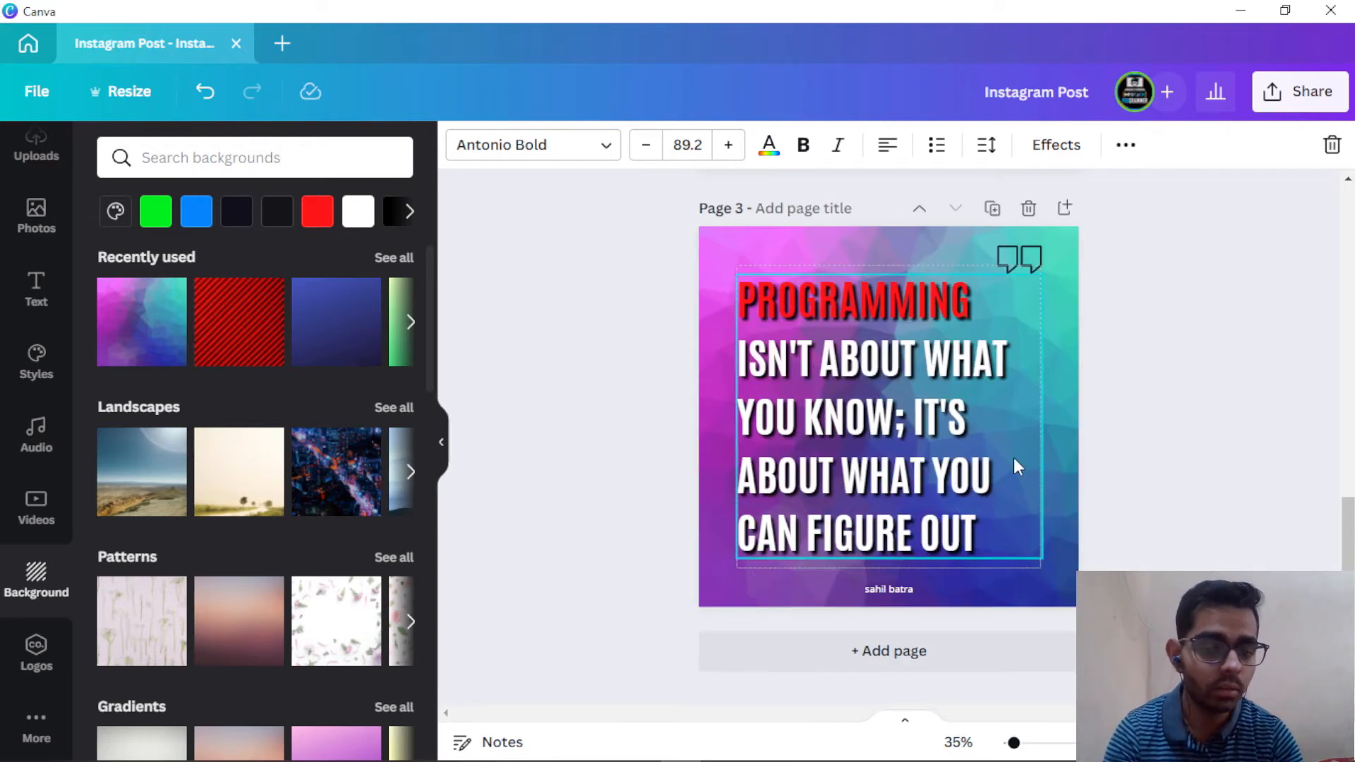
scroll(1014, 457, "up", 10)
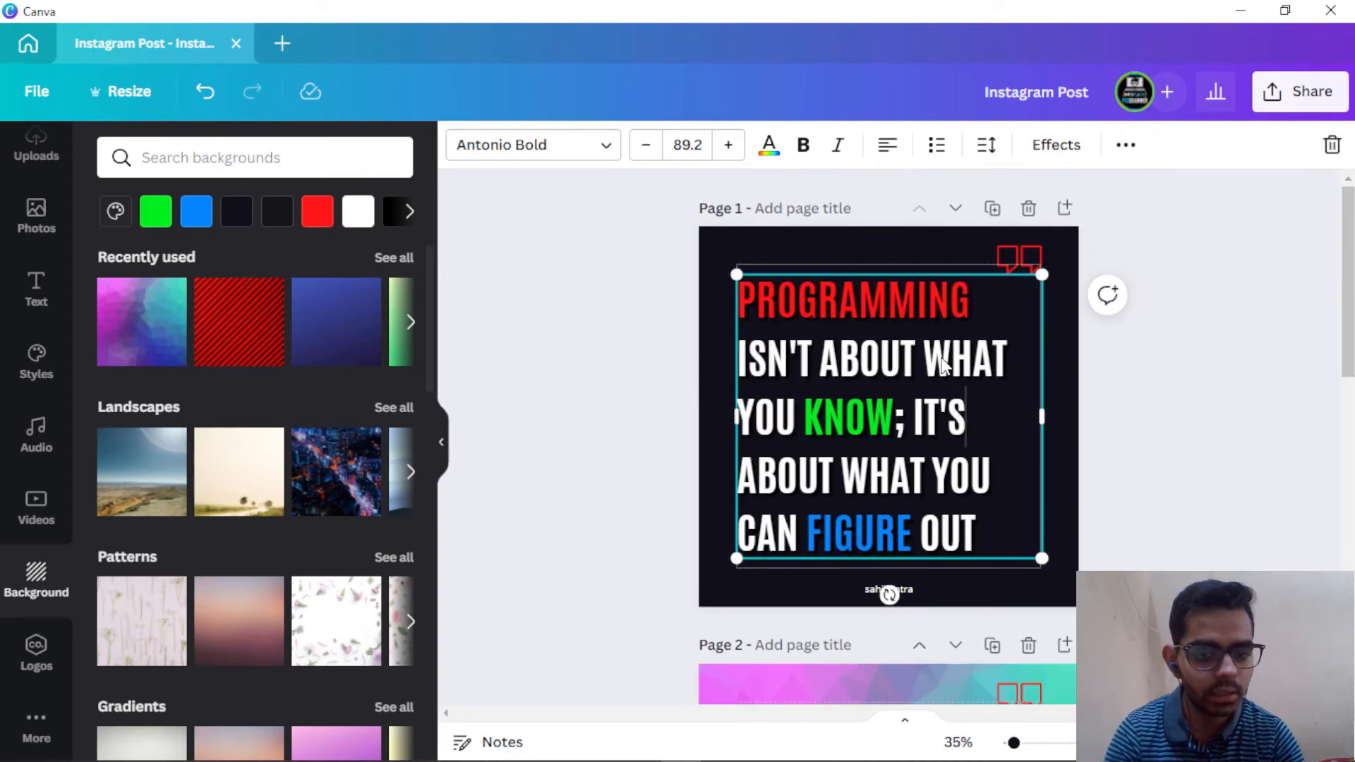
left_click(1149, 444)
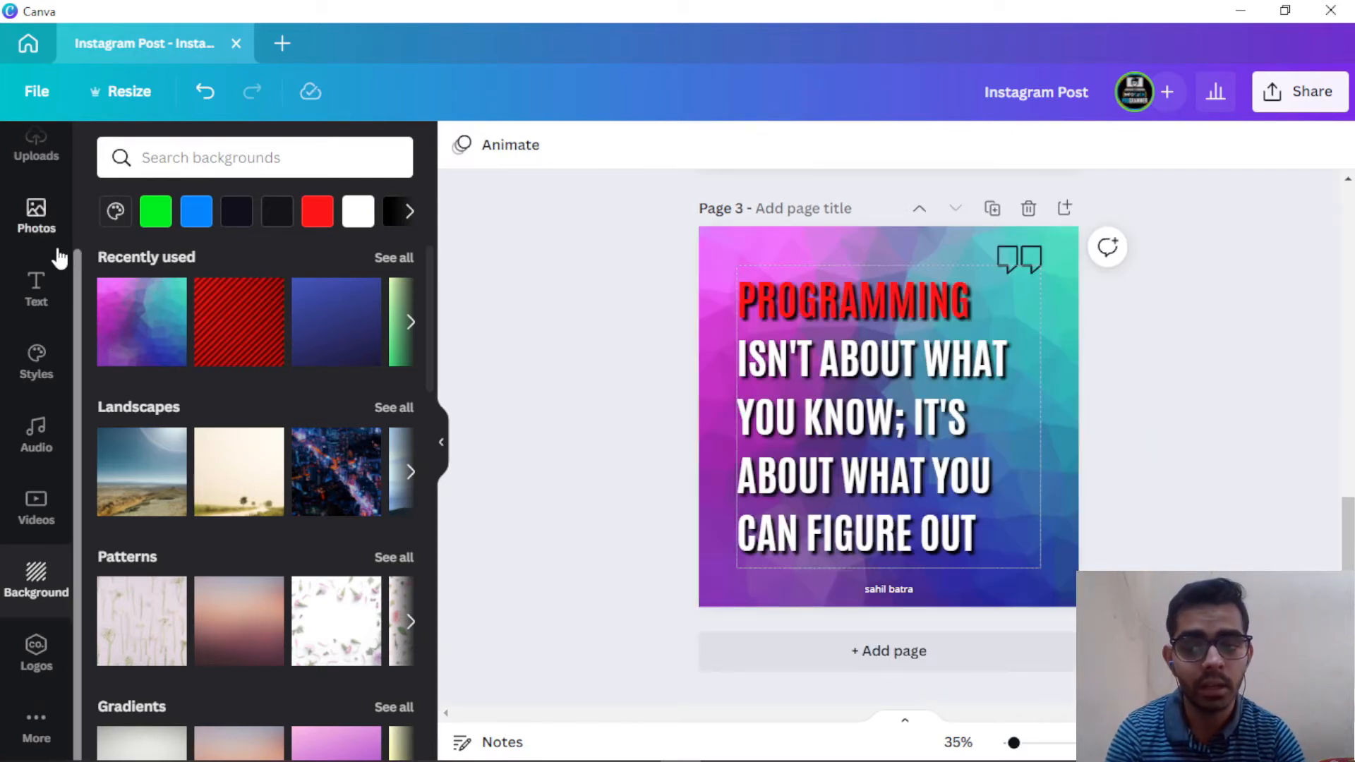
Step: Remove the quote marks from page 3 by dragging them off the page
scroll(25, 286, "up", 3)
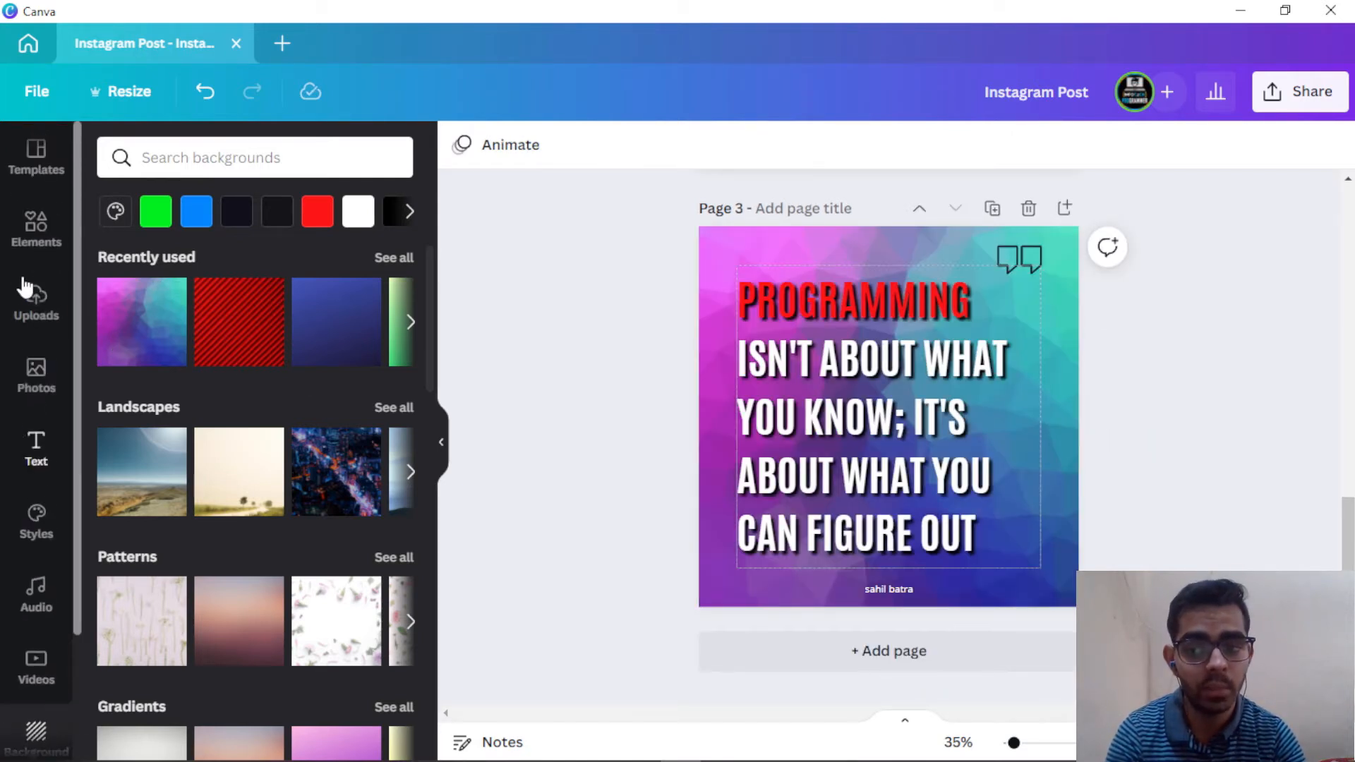
left_click(1031, 262)
left_click_drag(1027, 260, 571, 349)
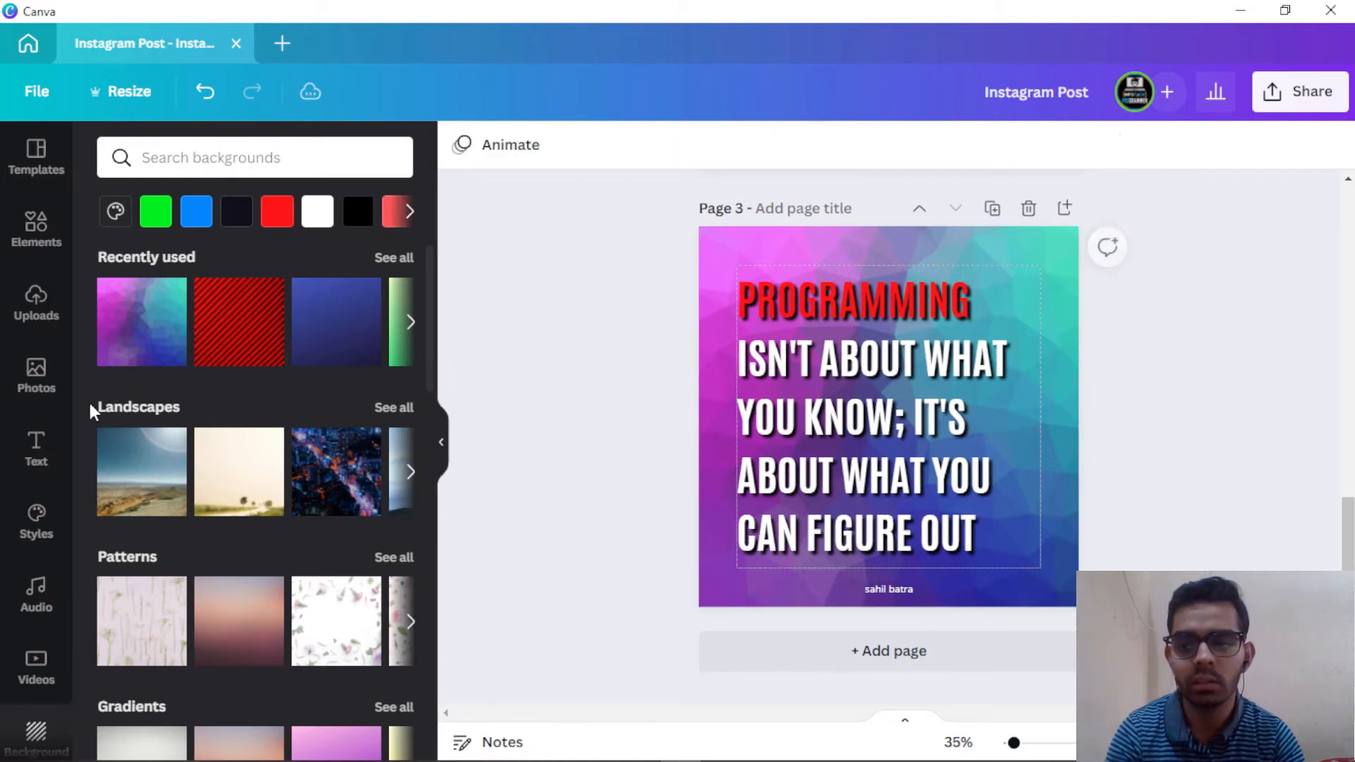
Step: Search the Elements library for 'programming' and filter the results to Graphics
left_click(23, 237)
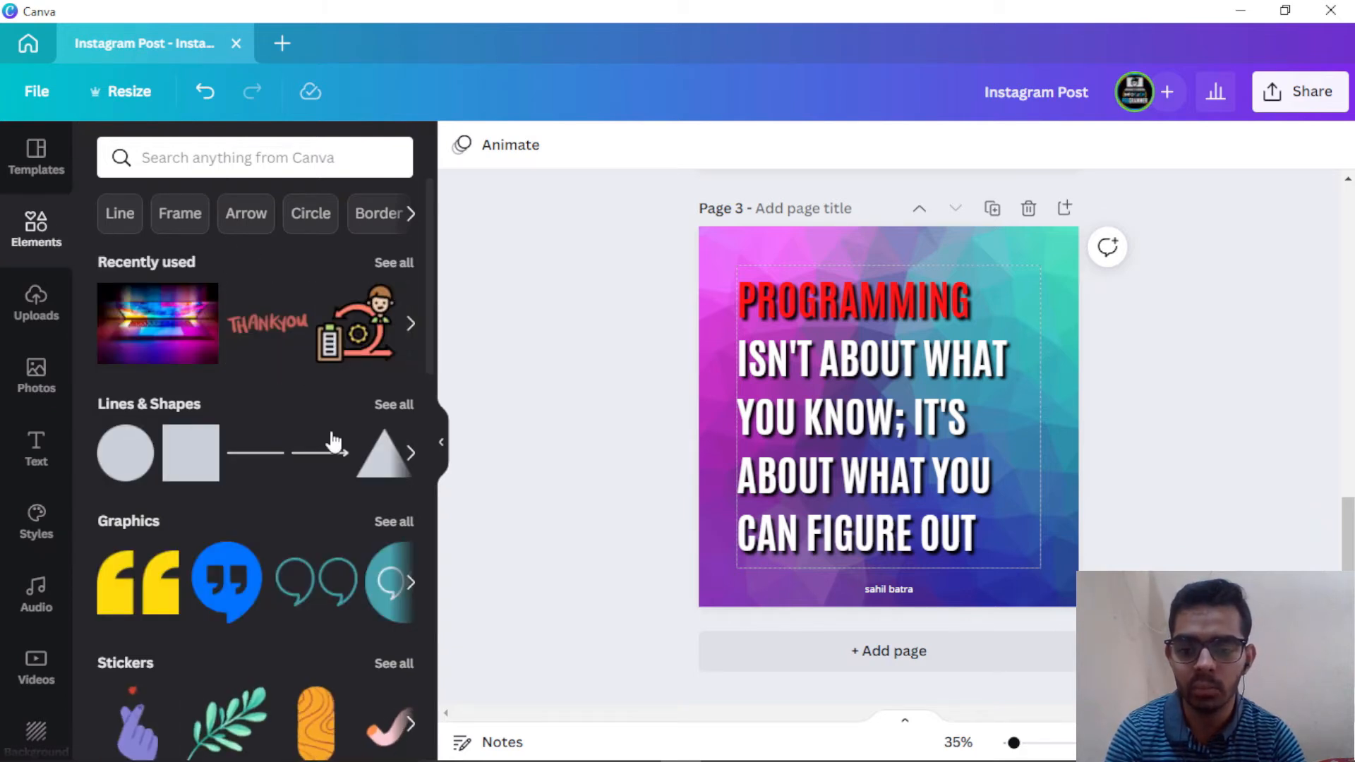
scroll(327, 442, "down", 2)
scroll(300, 469, "down", 3)
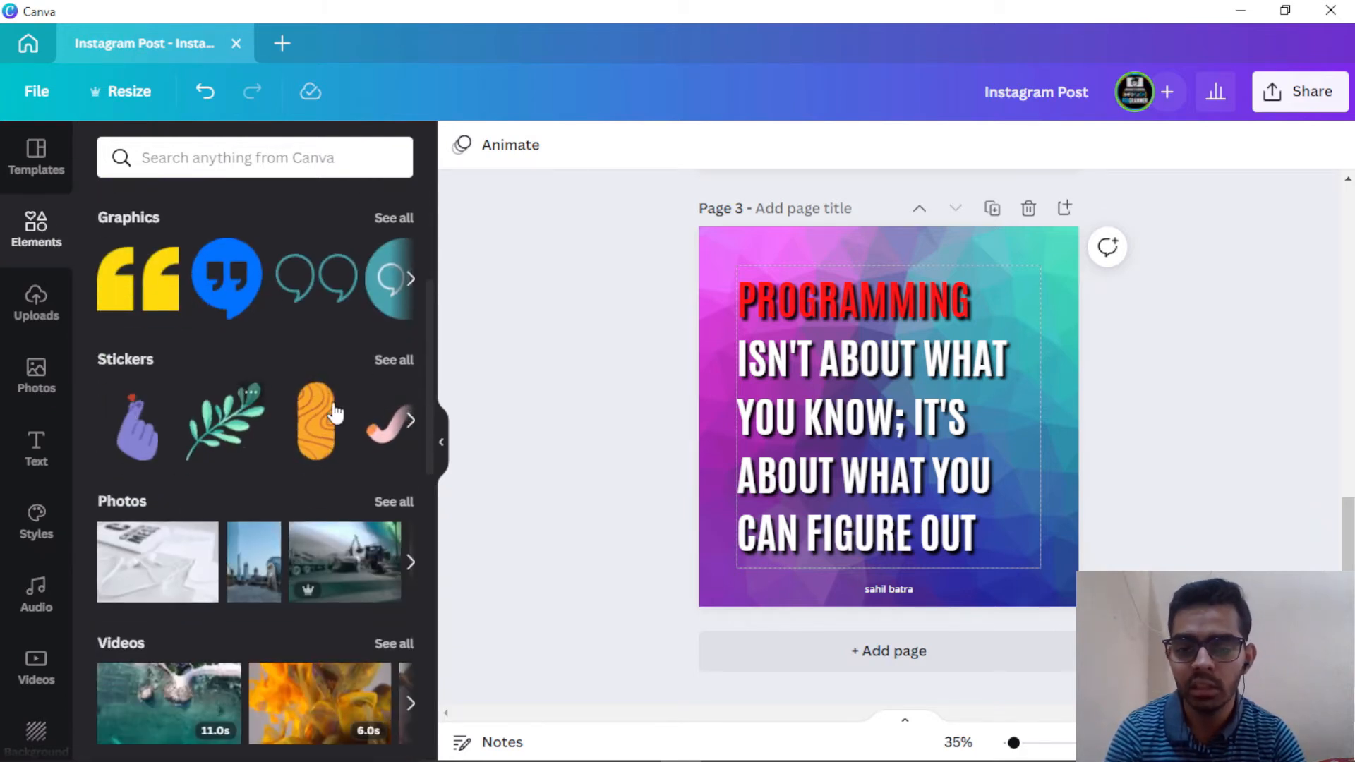
scroll(298, 416, "down", 3)
scroll(254, 520, "down", 3)
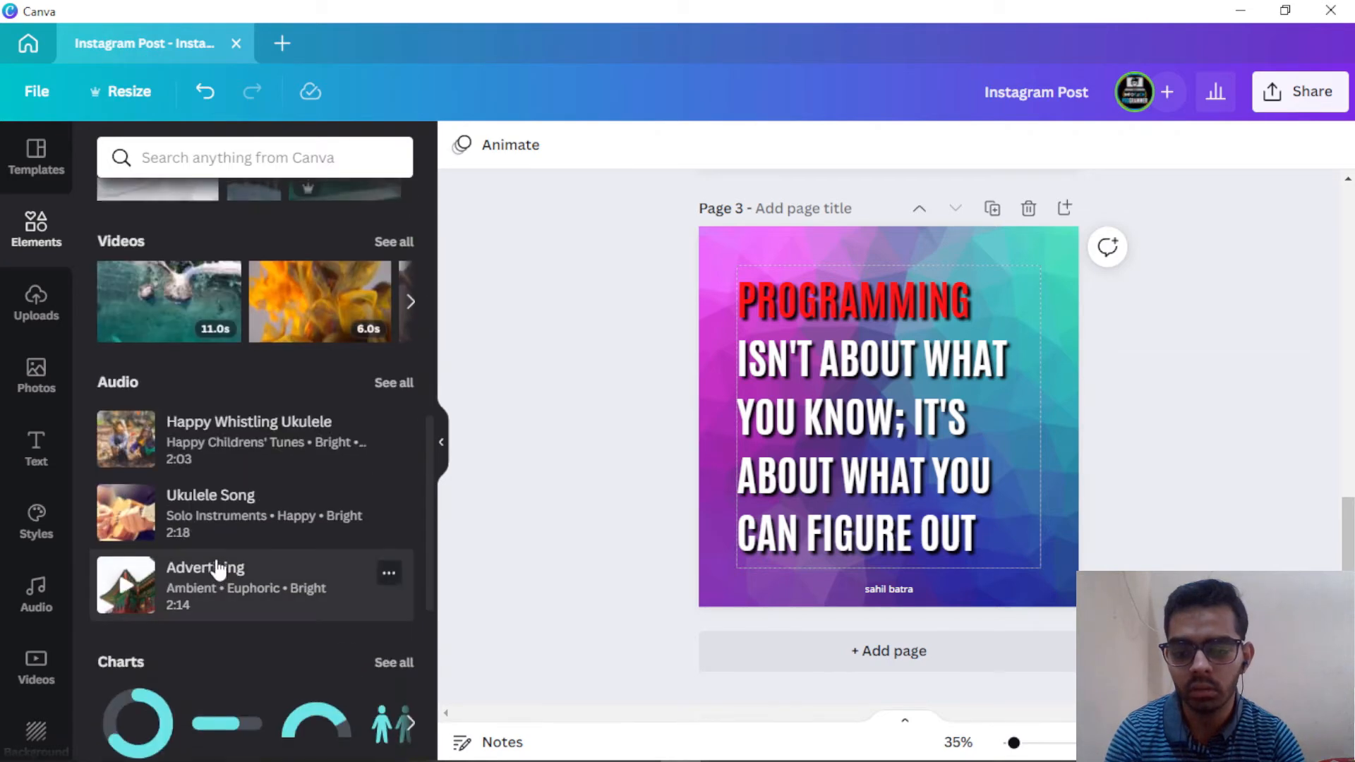
scroll(225, 494, "up", 10)
left_click(323, 158)
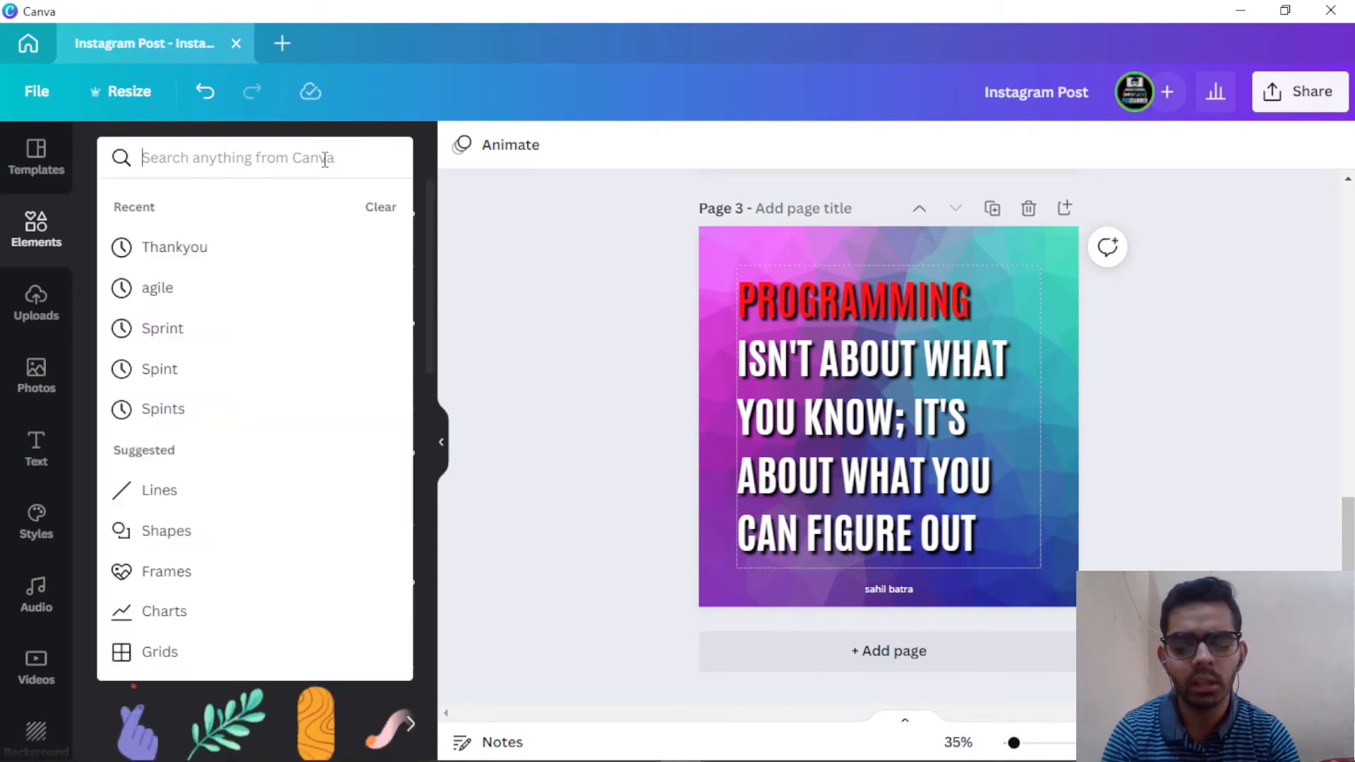
type("programming")
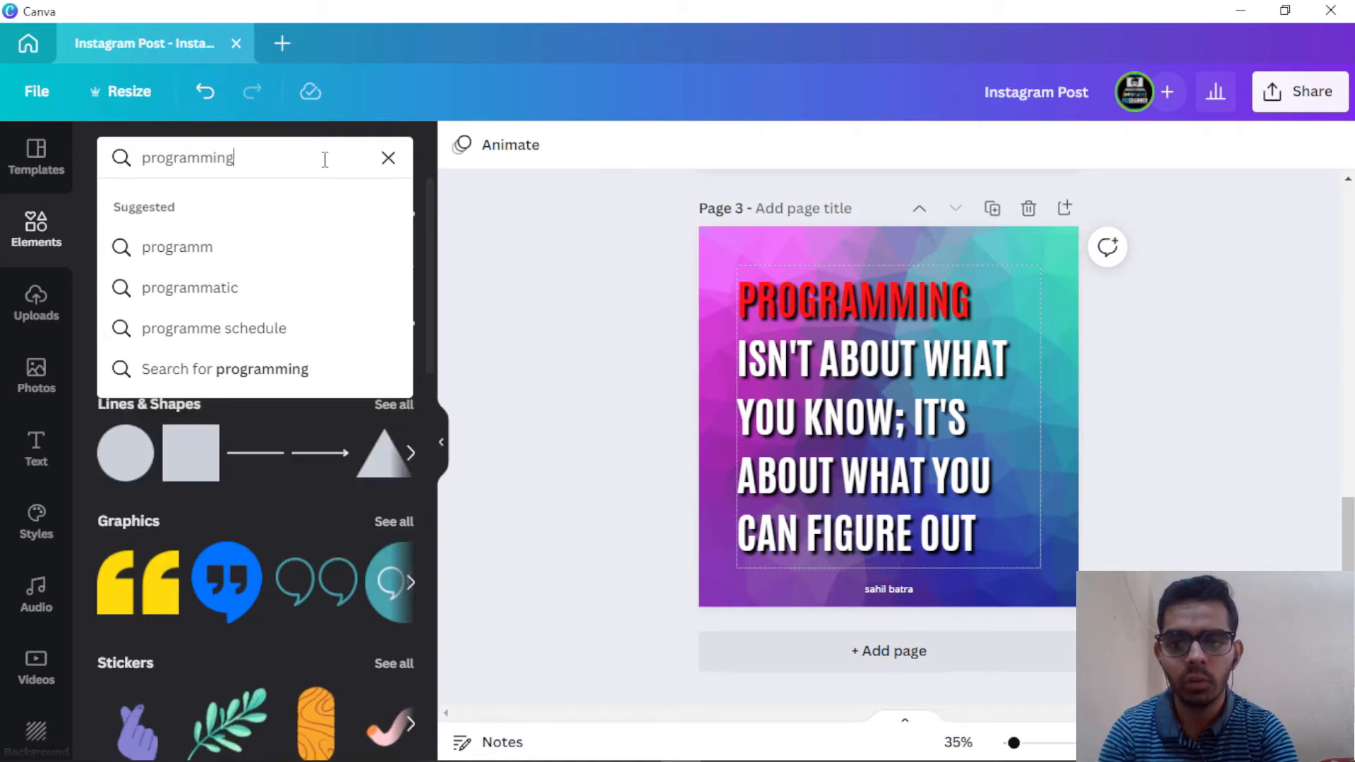
key("Return")
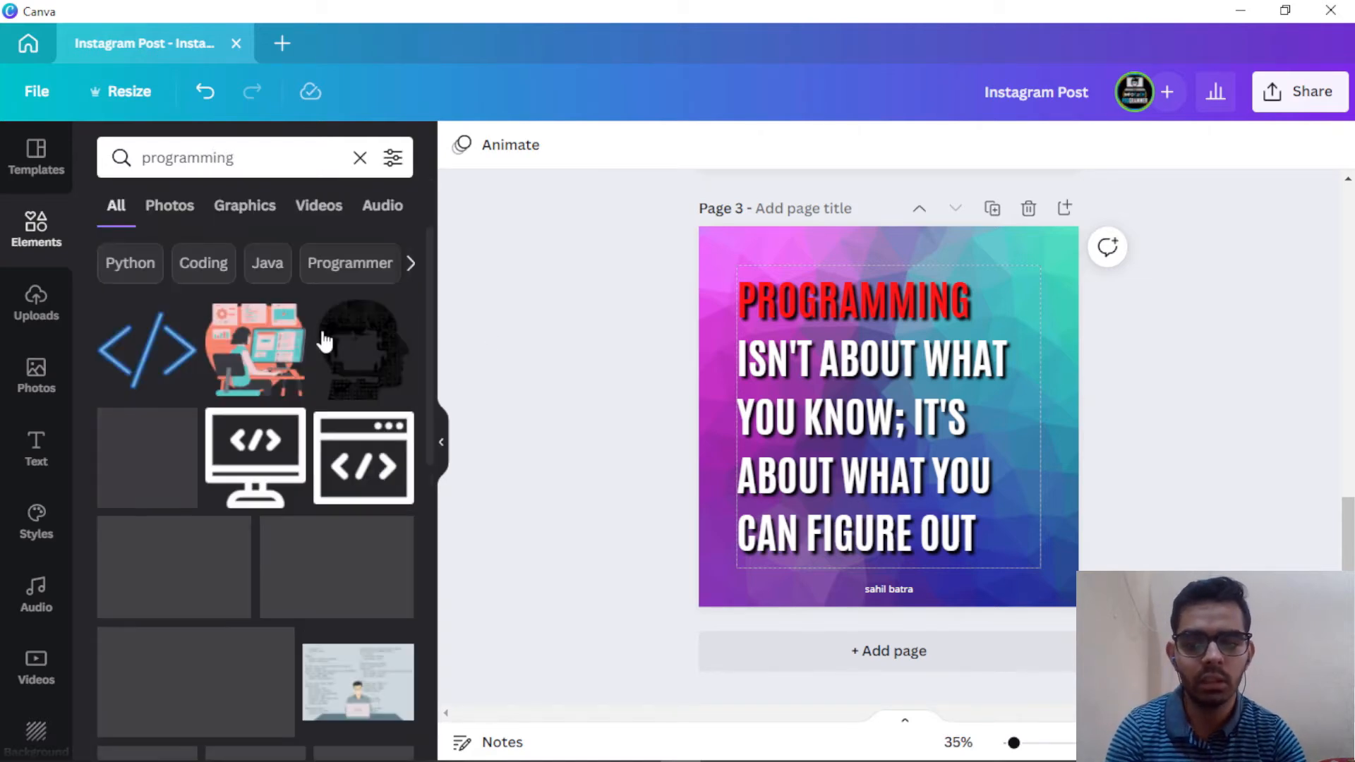
scroll(254, 367, "down", 4)
left_click(261, 204)
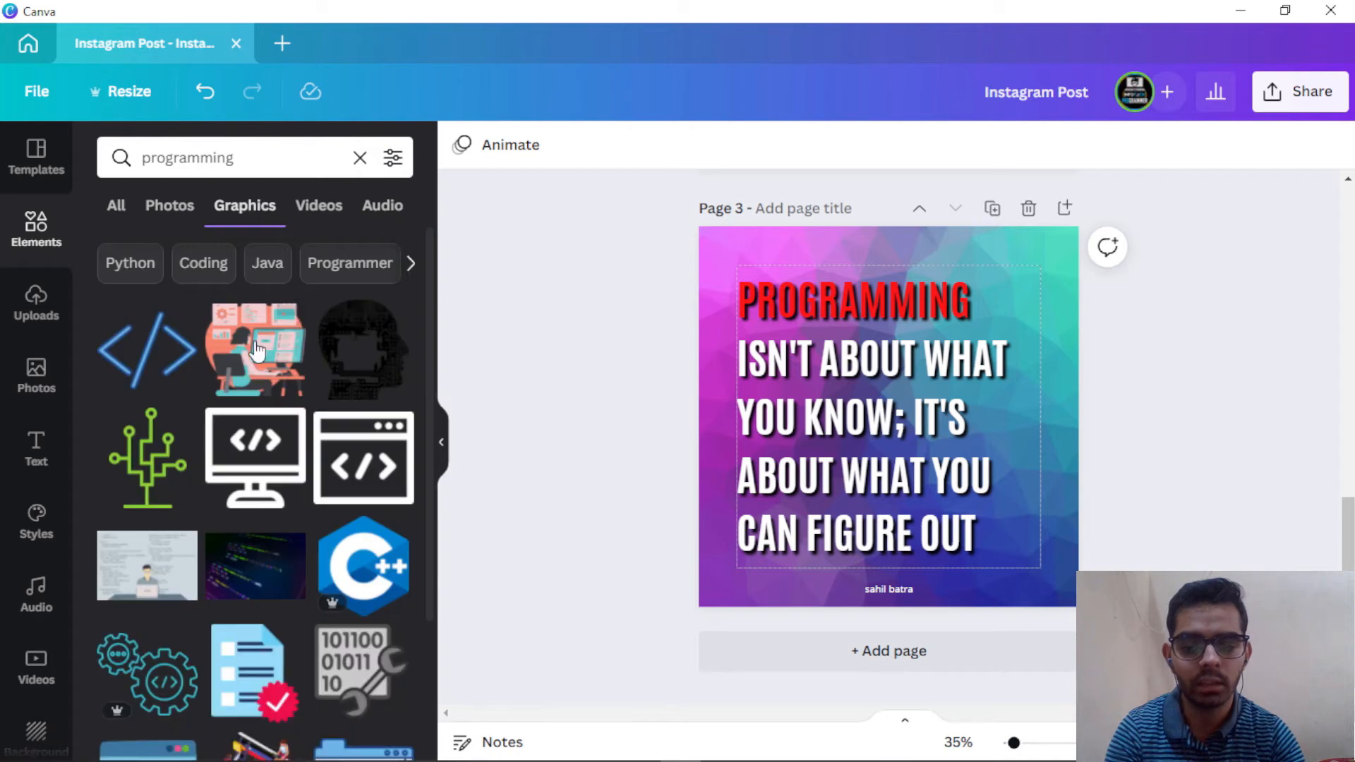
Step: Add the programmer-at-laptop illustration to page 3, then cut it off that page
scroll(272, 381, "down", 3)
scroll(271, 388, "down", 3)
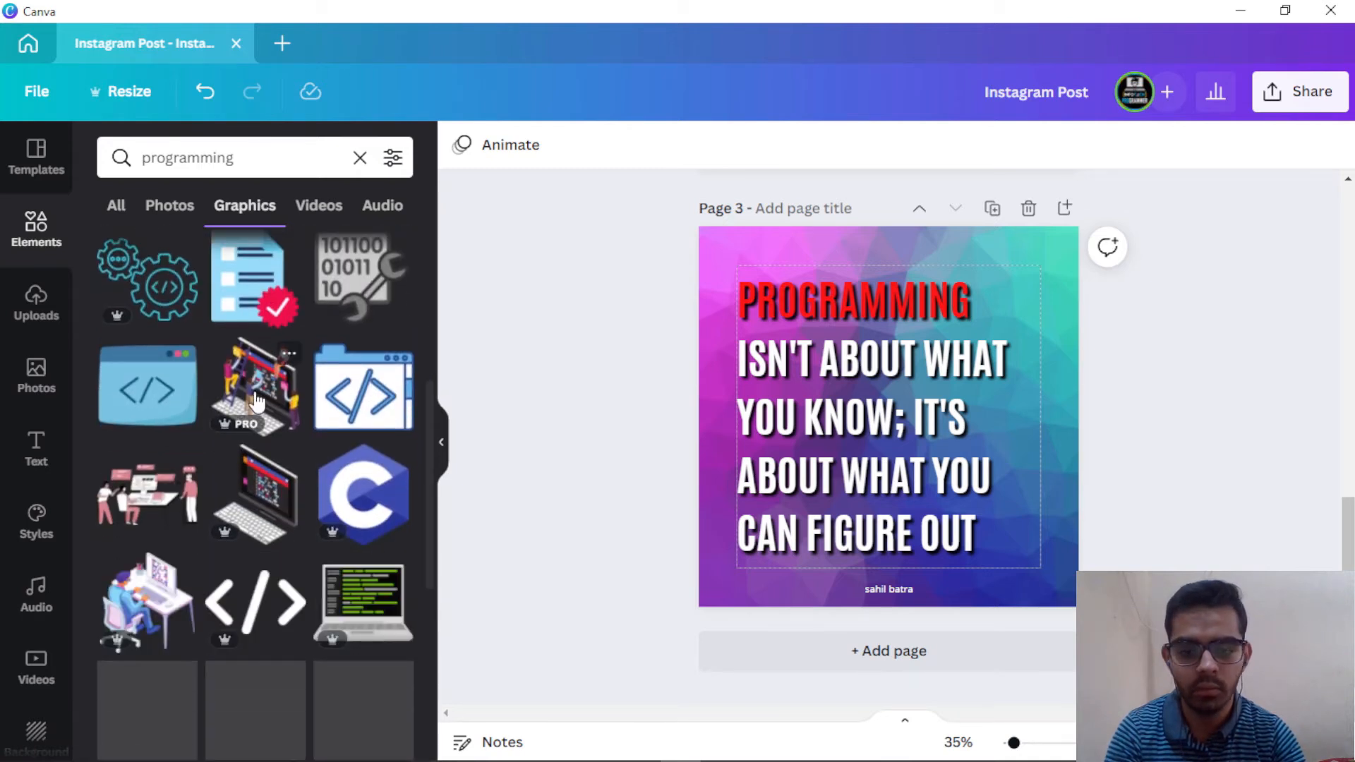
left_click(256, 402)
left_click_drag(902, 416, 1012, 318)
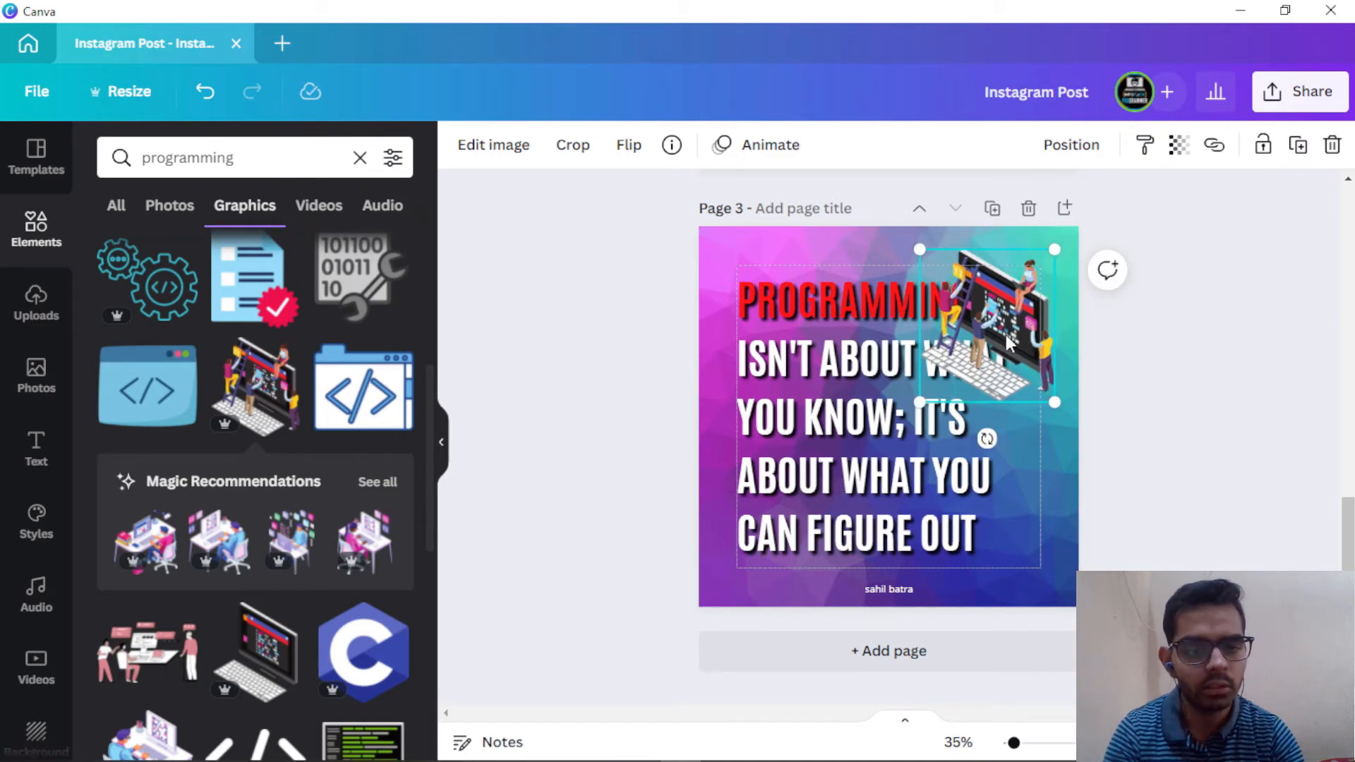
key("Delete")
Step: Paste the illustration onto page 1, shrunk small at the bottom-right beside OUT
scroll(1005, 339, "up", 10)
left_click(1005, 344)
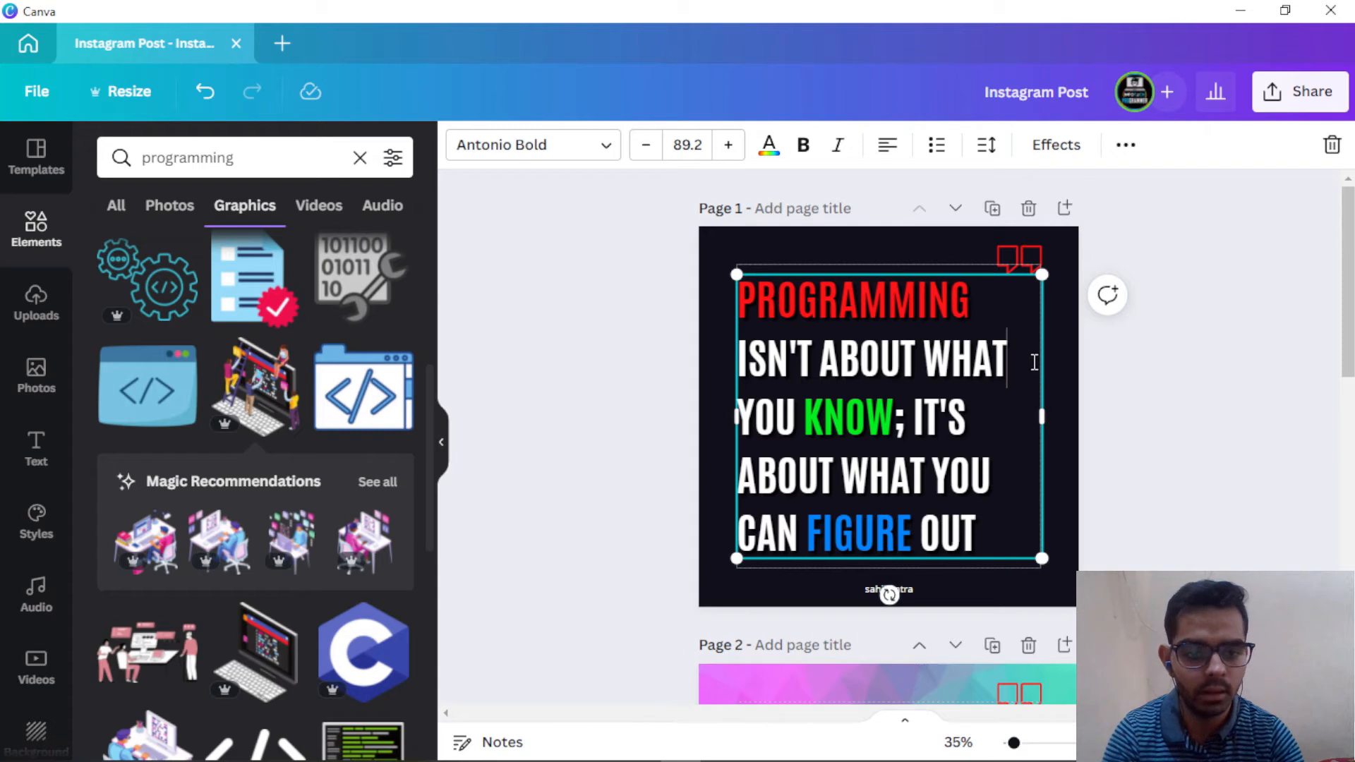
key("ctrl+v")
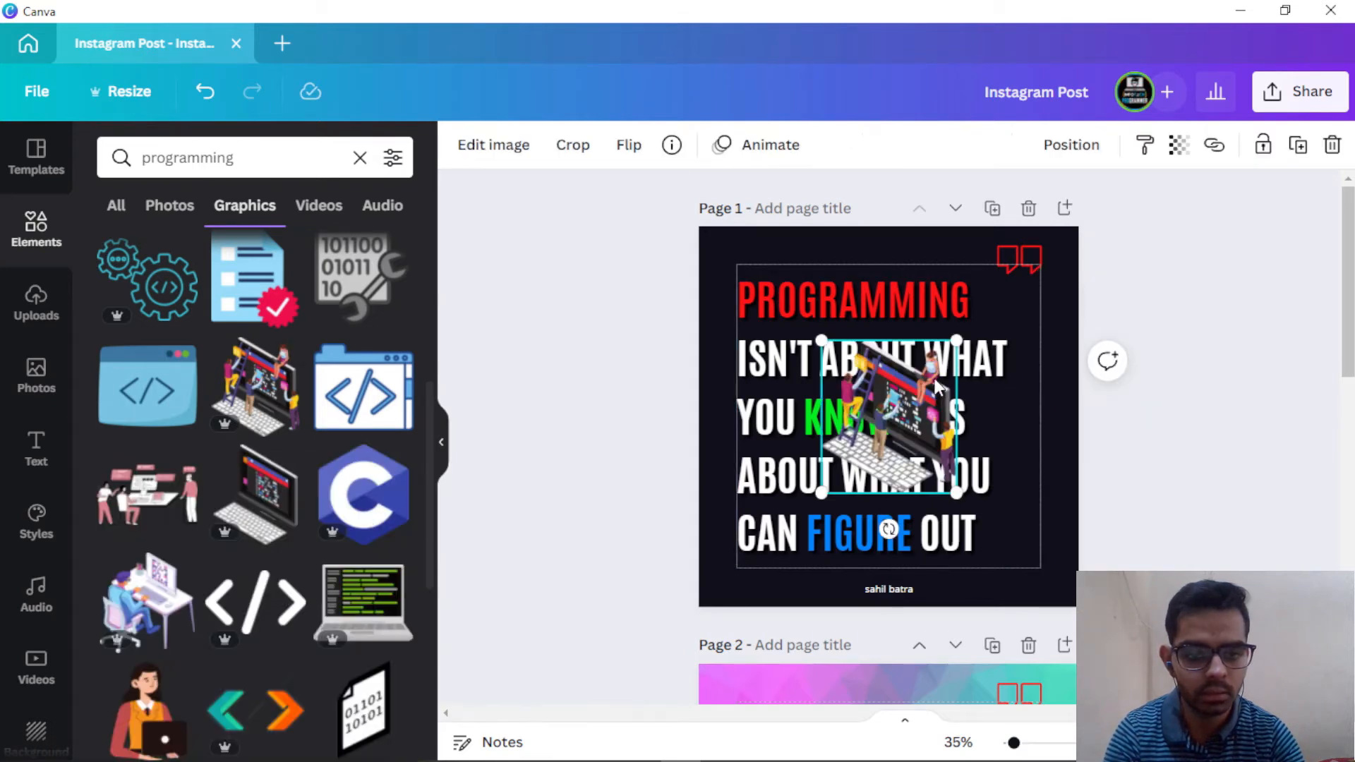
left_click_drag(897, 405, 1019, 537)
left_click(1273, 449)
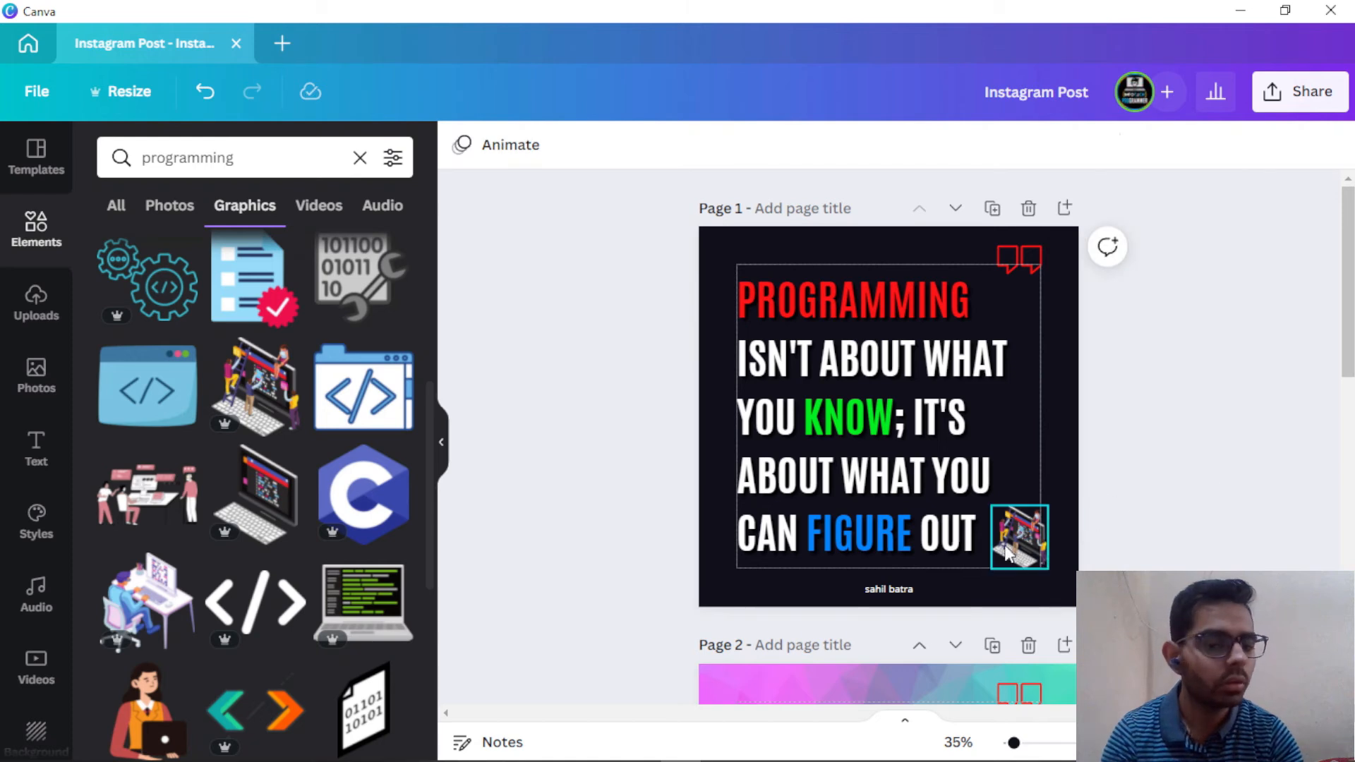
left_click(848, 422)
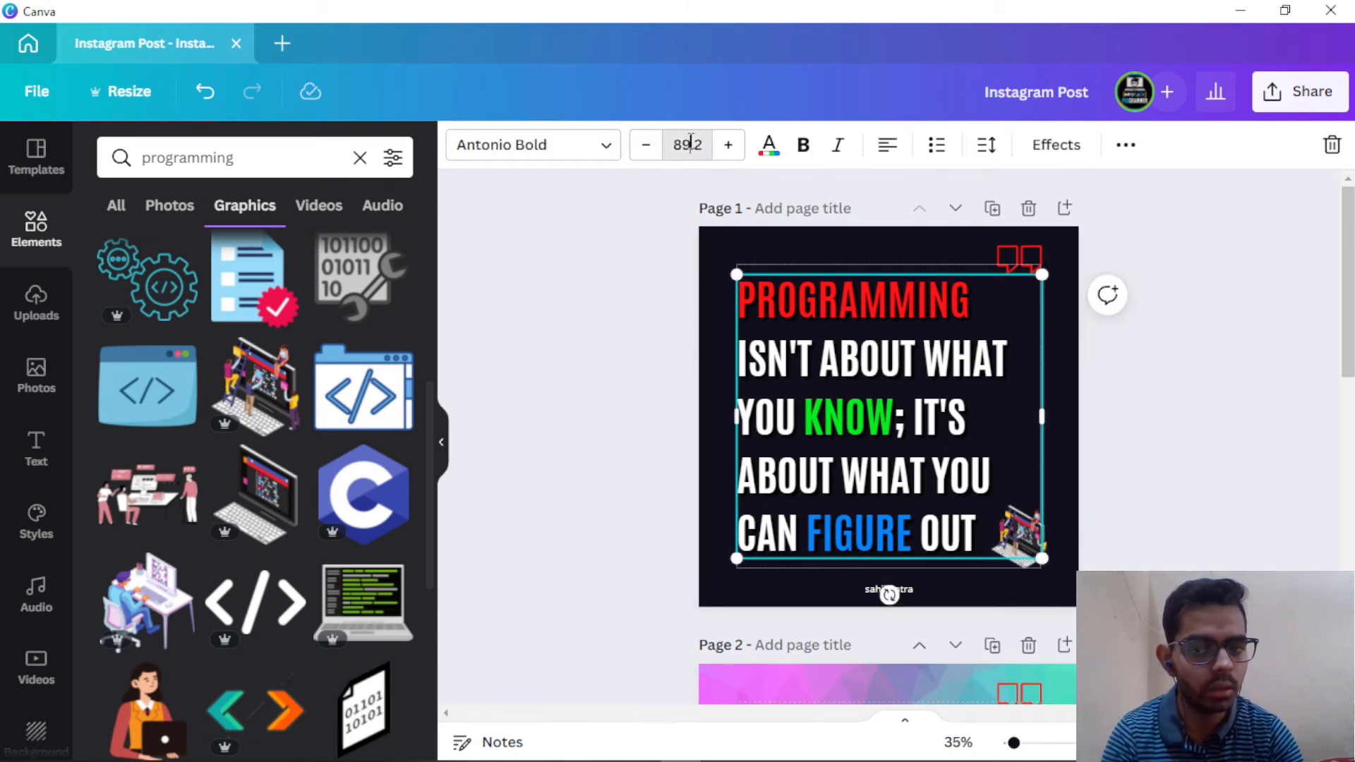
Step: Change page 1's quote from font size 89.2 to 65 and centre-align it
left_click(690, 144)
left_click(691, 143)
double_click(691, 143)
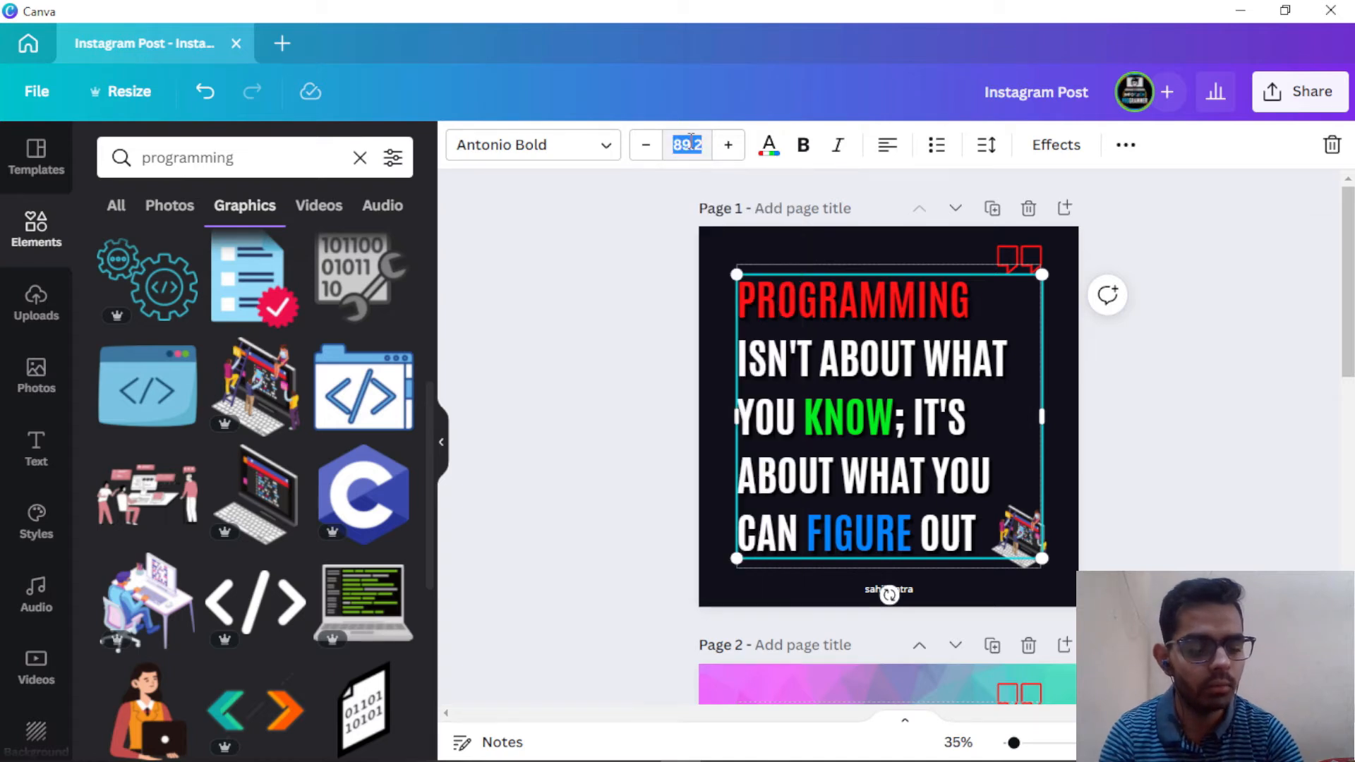
type("65")
key("Return")
left_click(970, 458)
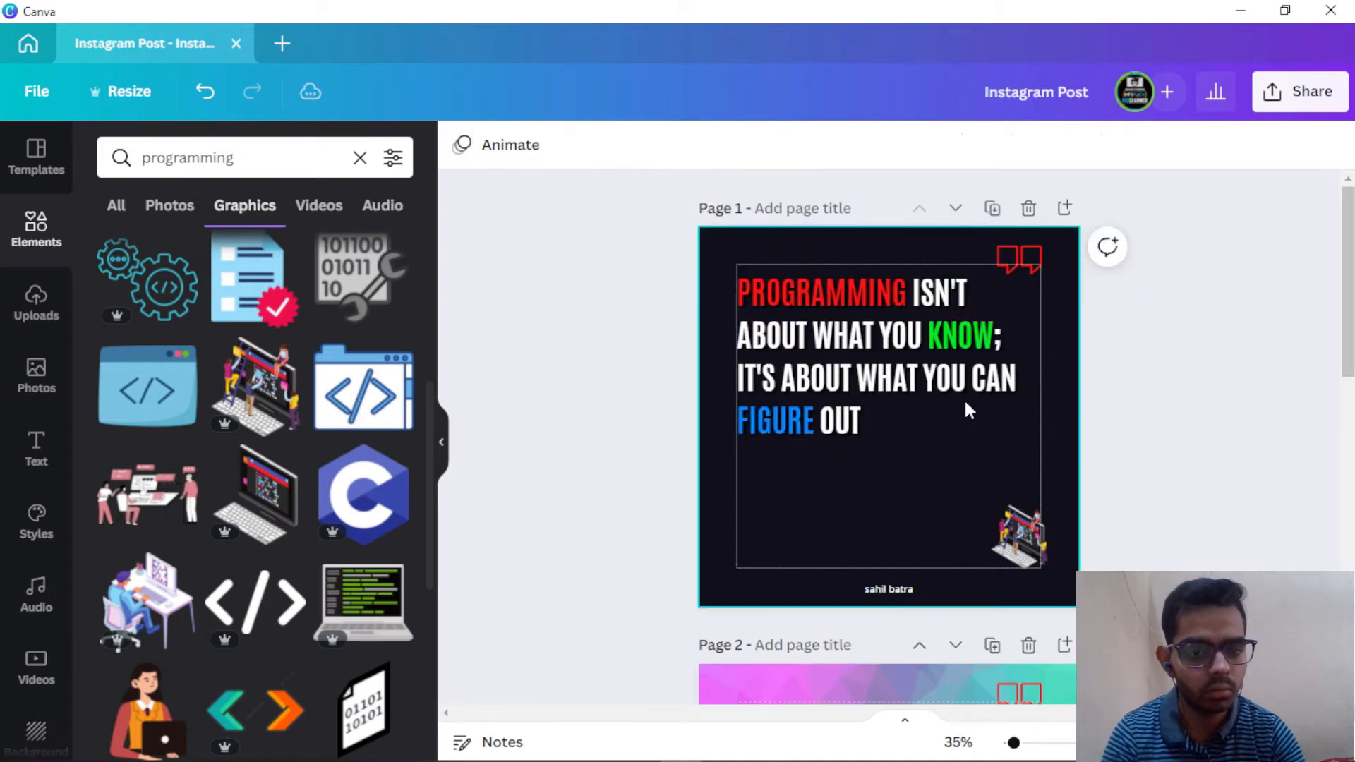
left_click(853, 304)
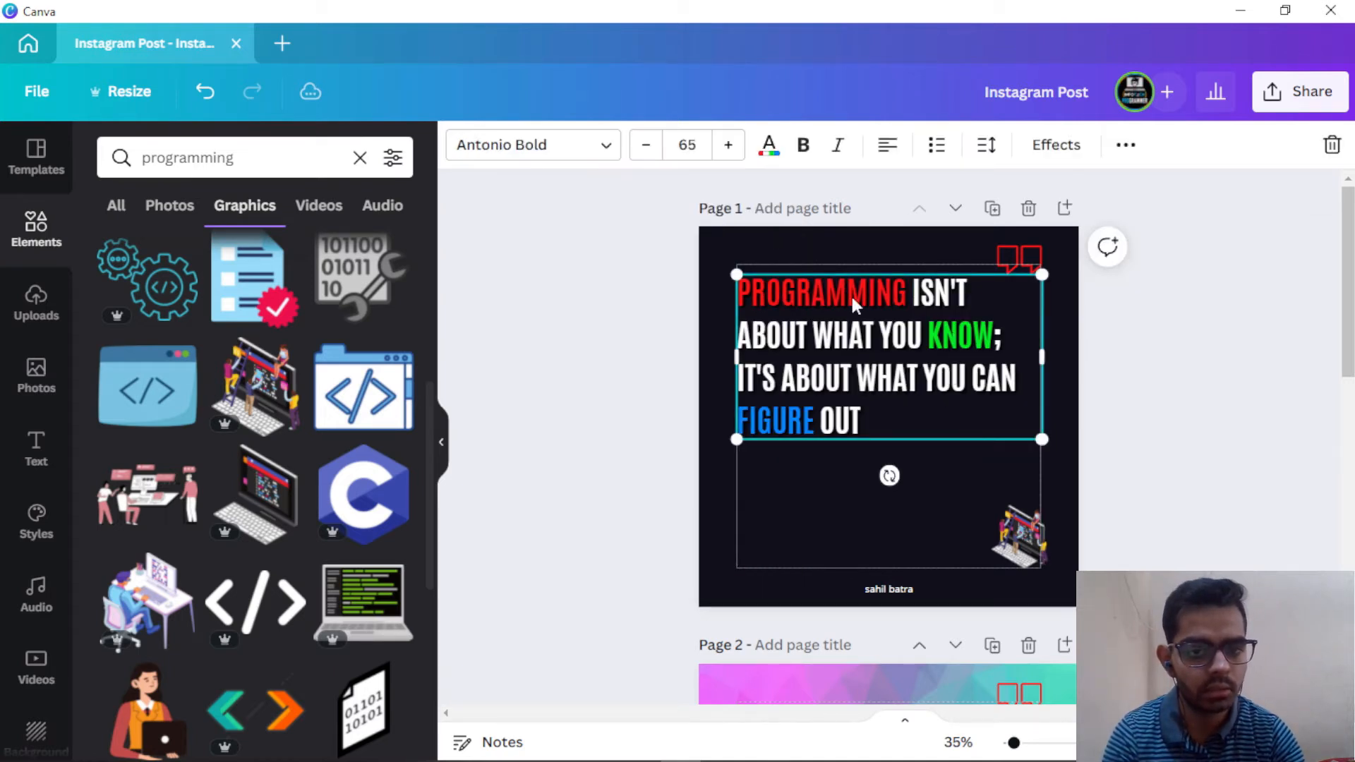
left_click(887, 147)
left_click(1150, 438)
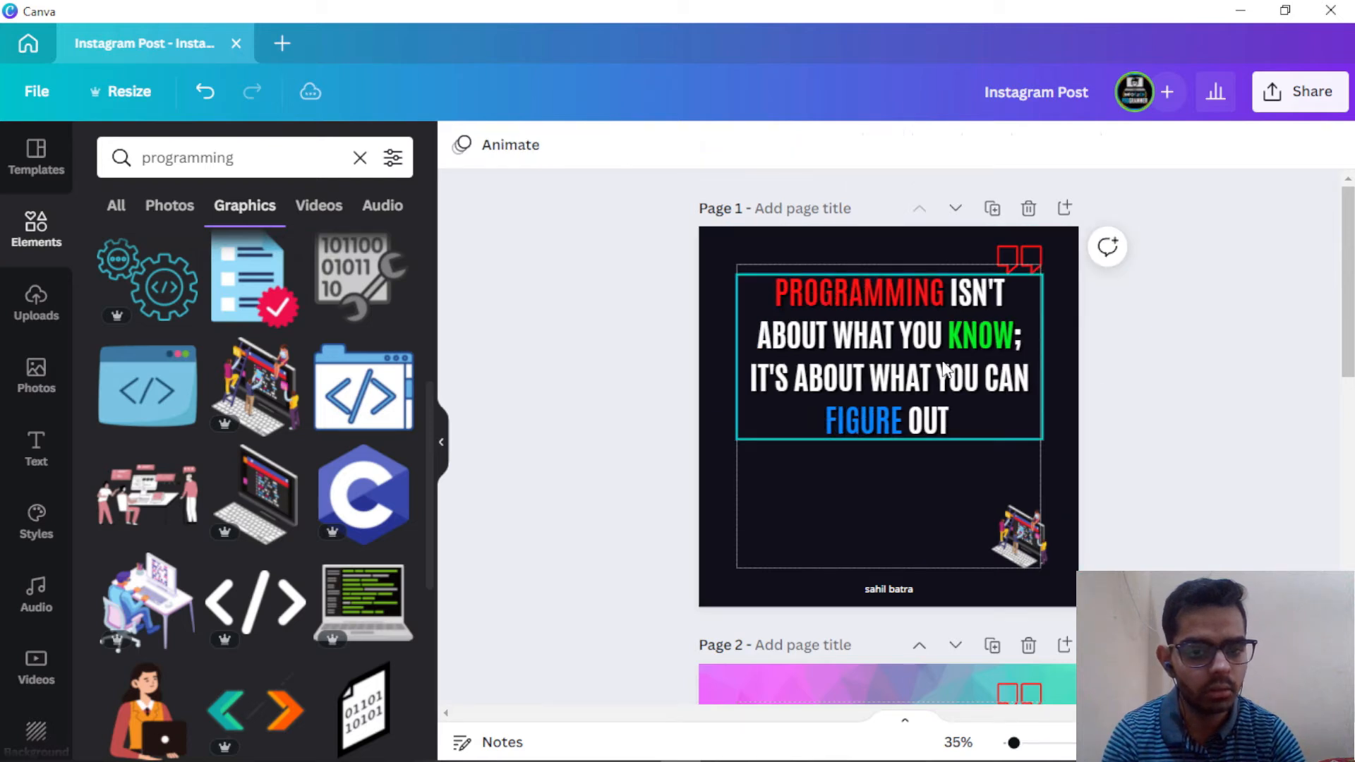
Step: Move the quote lower on the page and place the illustration centred above it
left_click_drag(942, 370, 941, 390)
left_click_drag(1025, 537, 886, 273)
left_click_drag(926, 388, 922, 485)
key("Escape")
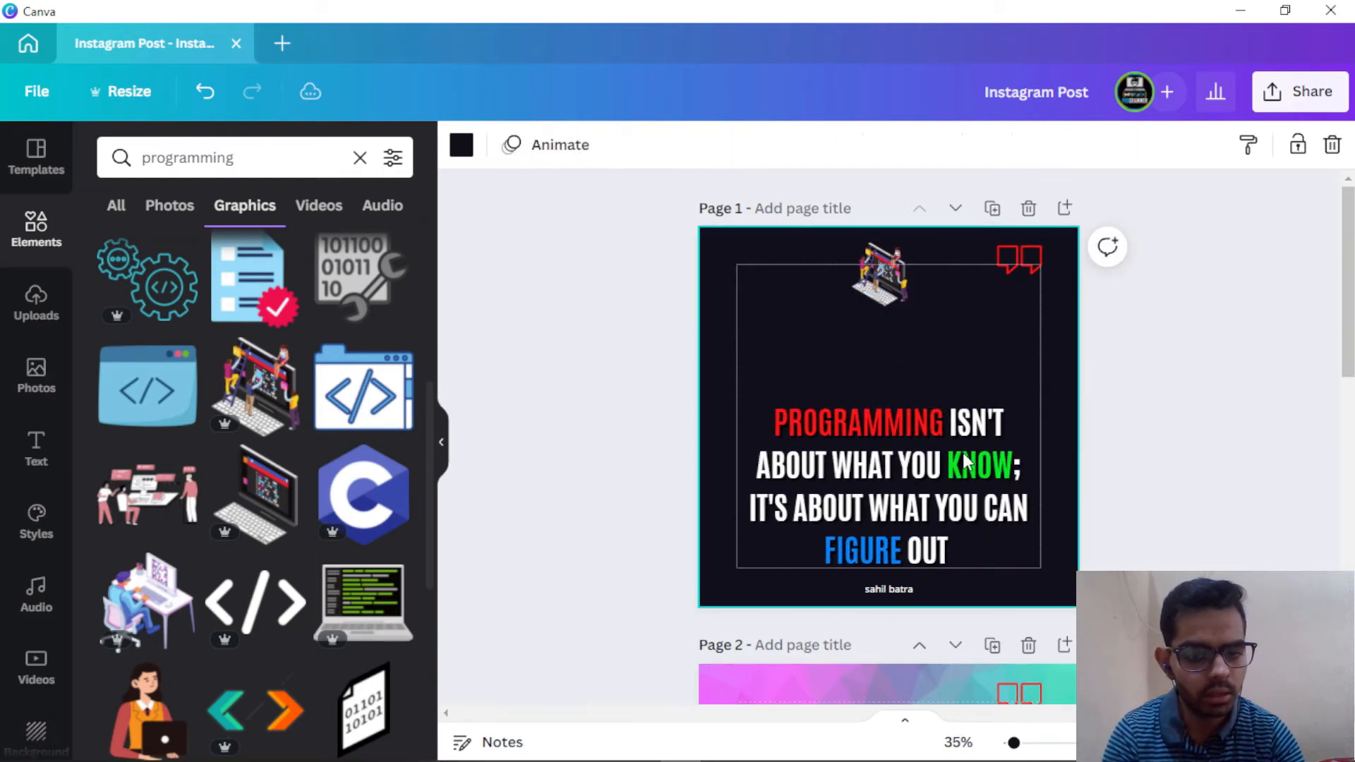
left_click(961, 464)
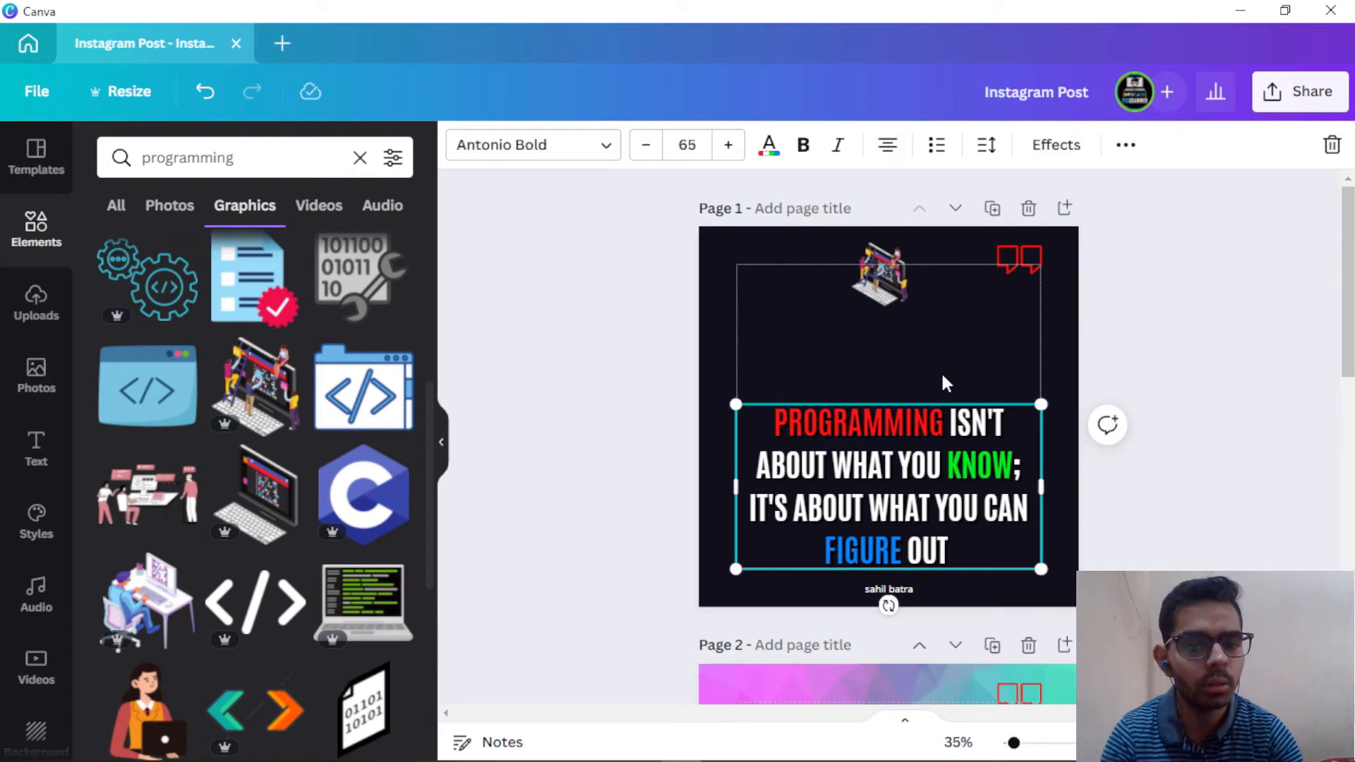
left_click_drag(879, 276, 898, 385)
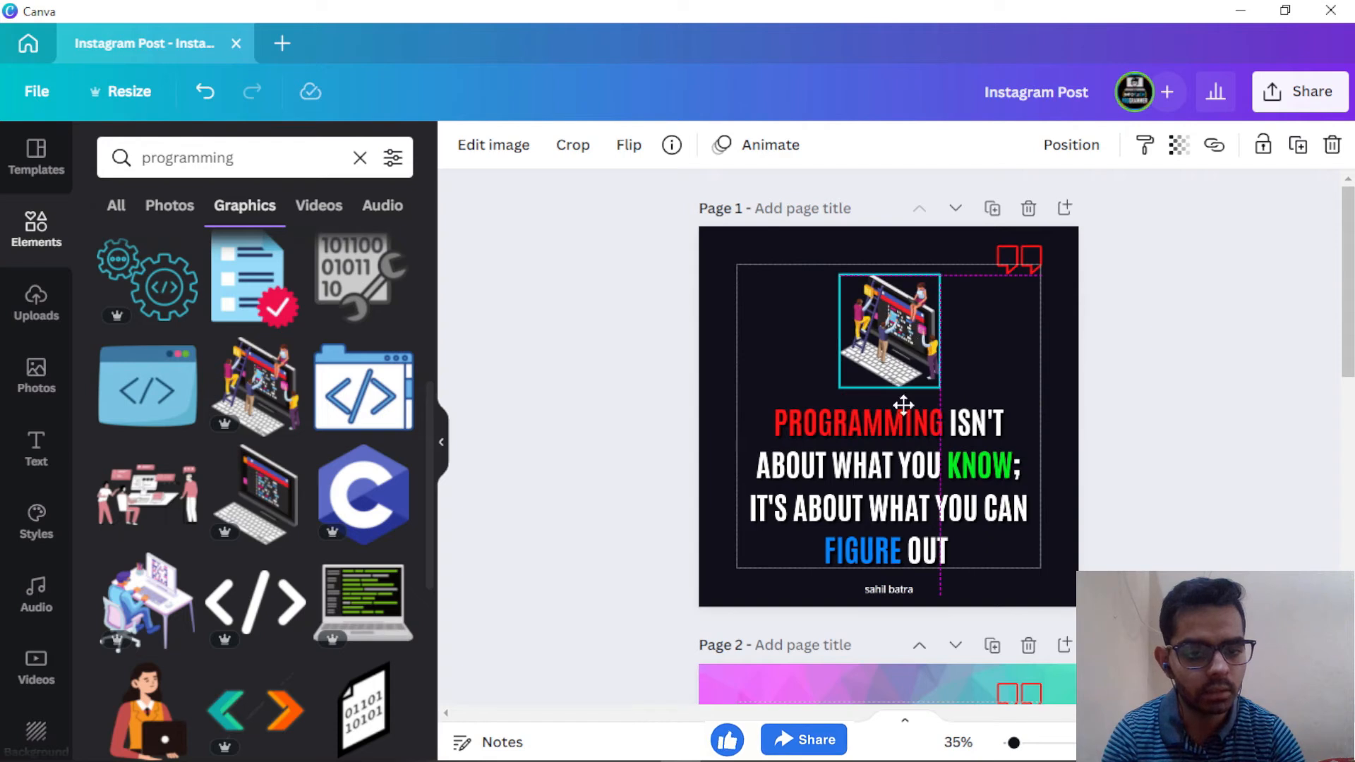
Step: Set page 1's quote to font size 55 after trying 50
left_click(921, 486)
left_click(691, 145)
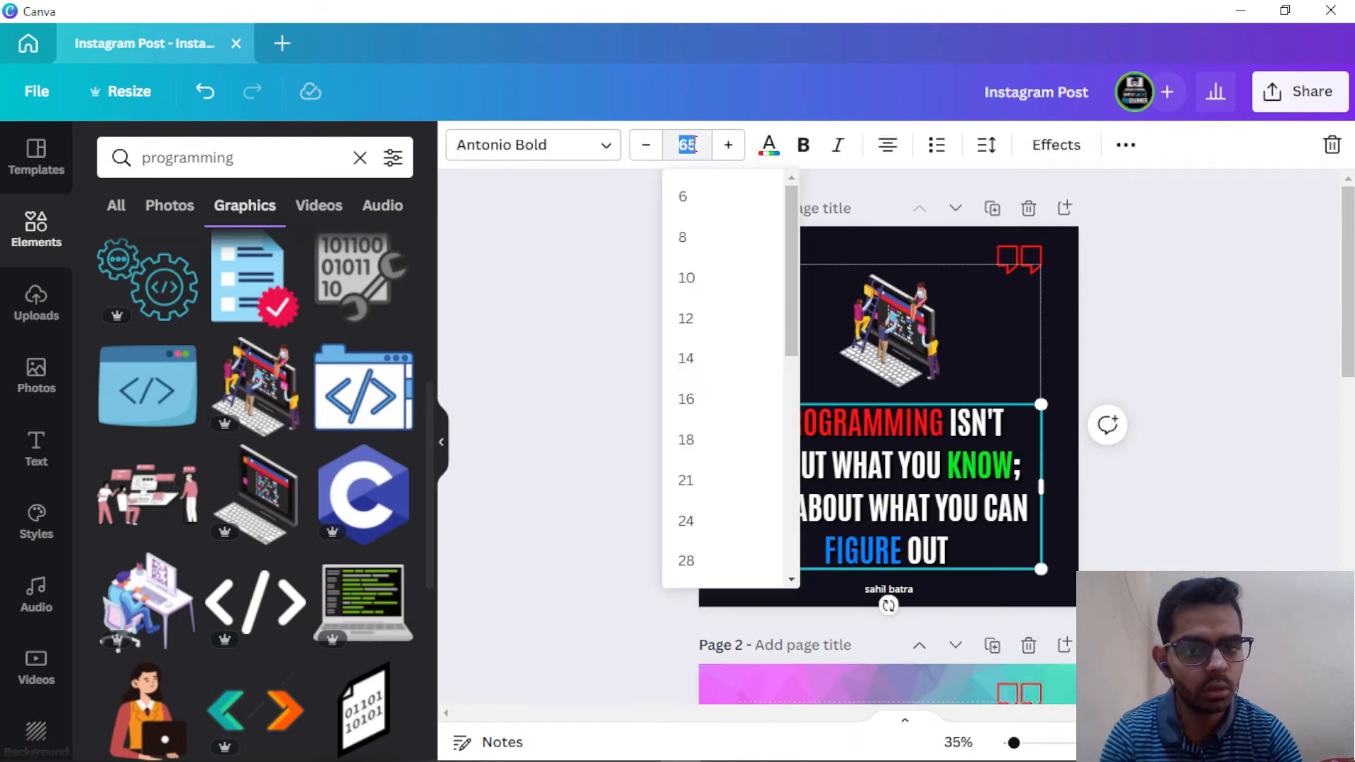
key("Return")
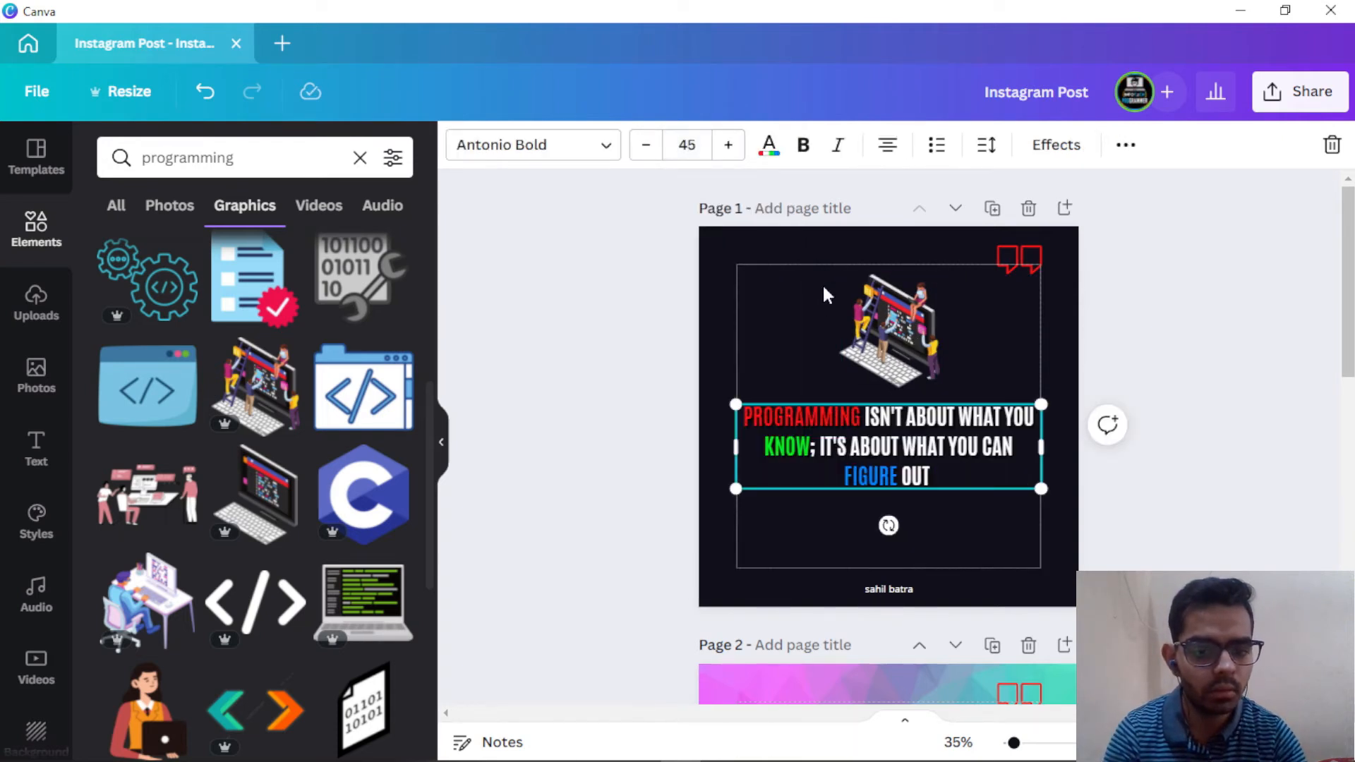
left_click(688, 145)
left_click(690, 145)
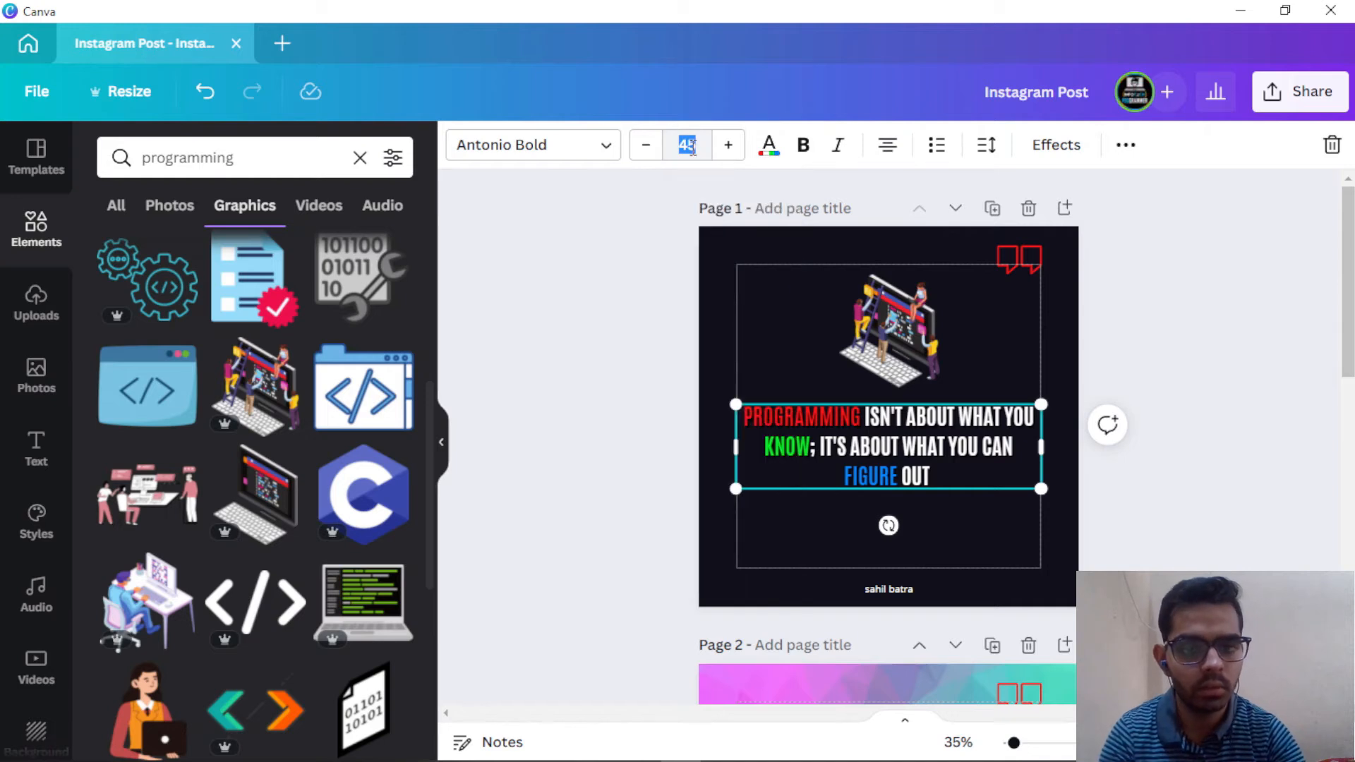
key("Return")
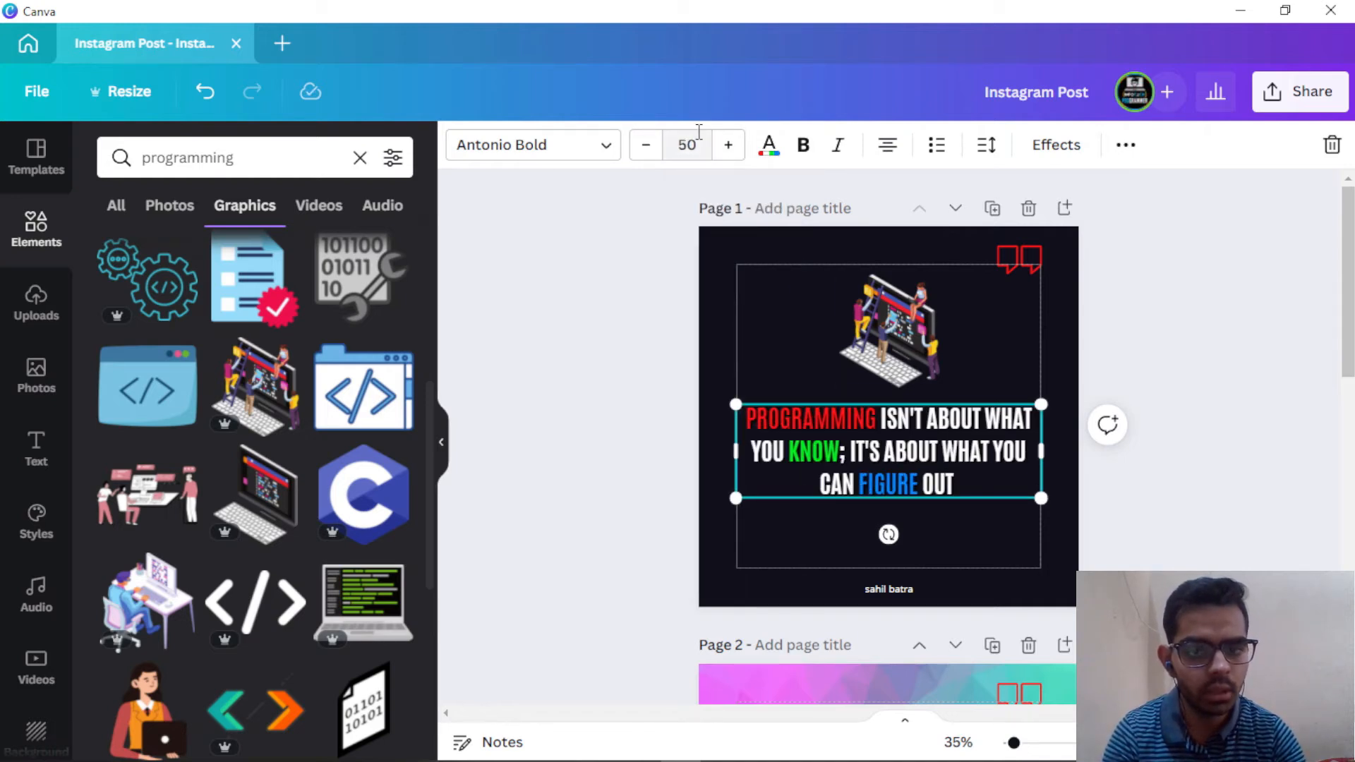
left_click(698, 131)
left_click(698, 131)
type("55")
key("Return")
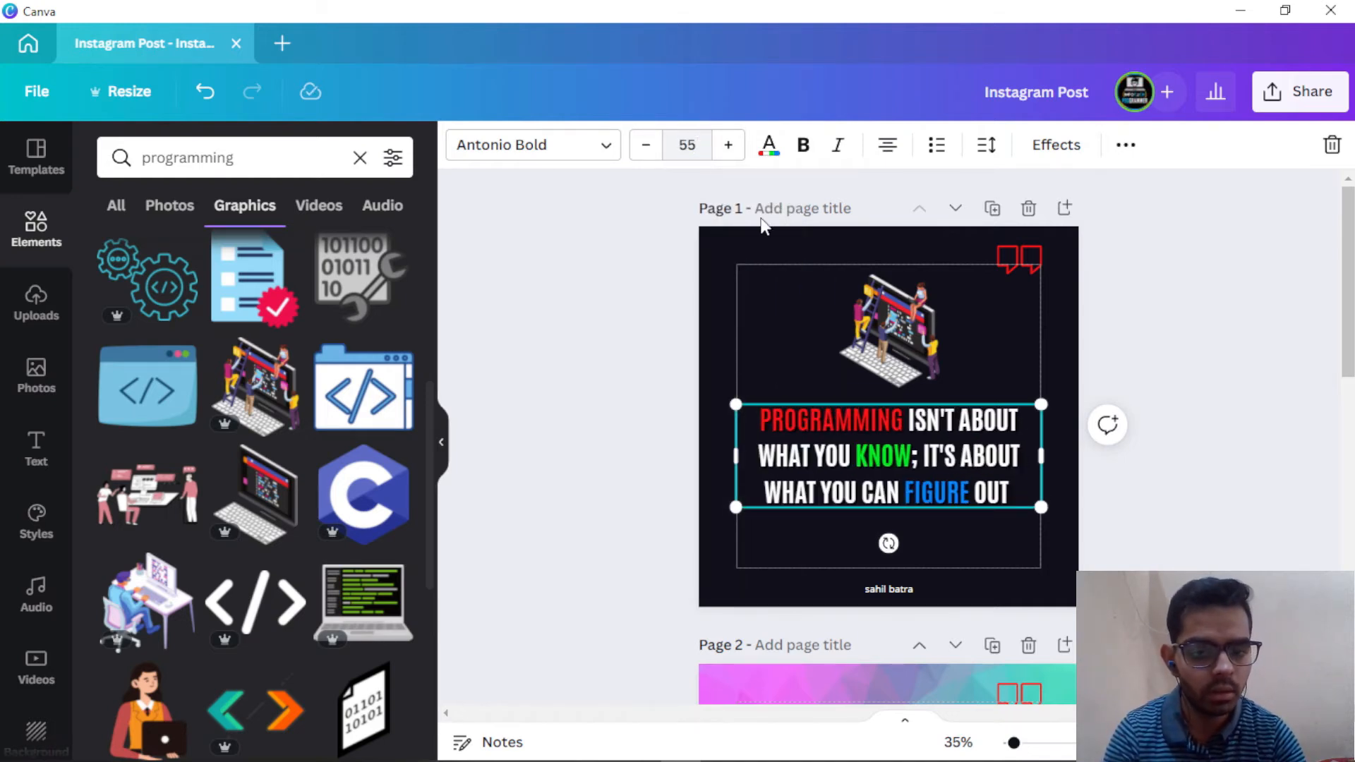
Step: Lower the quote, enlarge and centre the illustration, and shift the red quote marks top-right
left_click(984, 389)
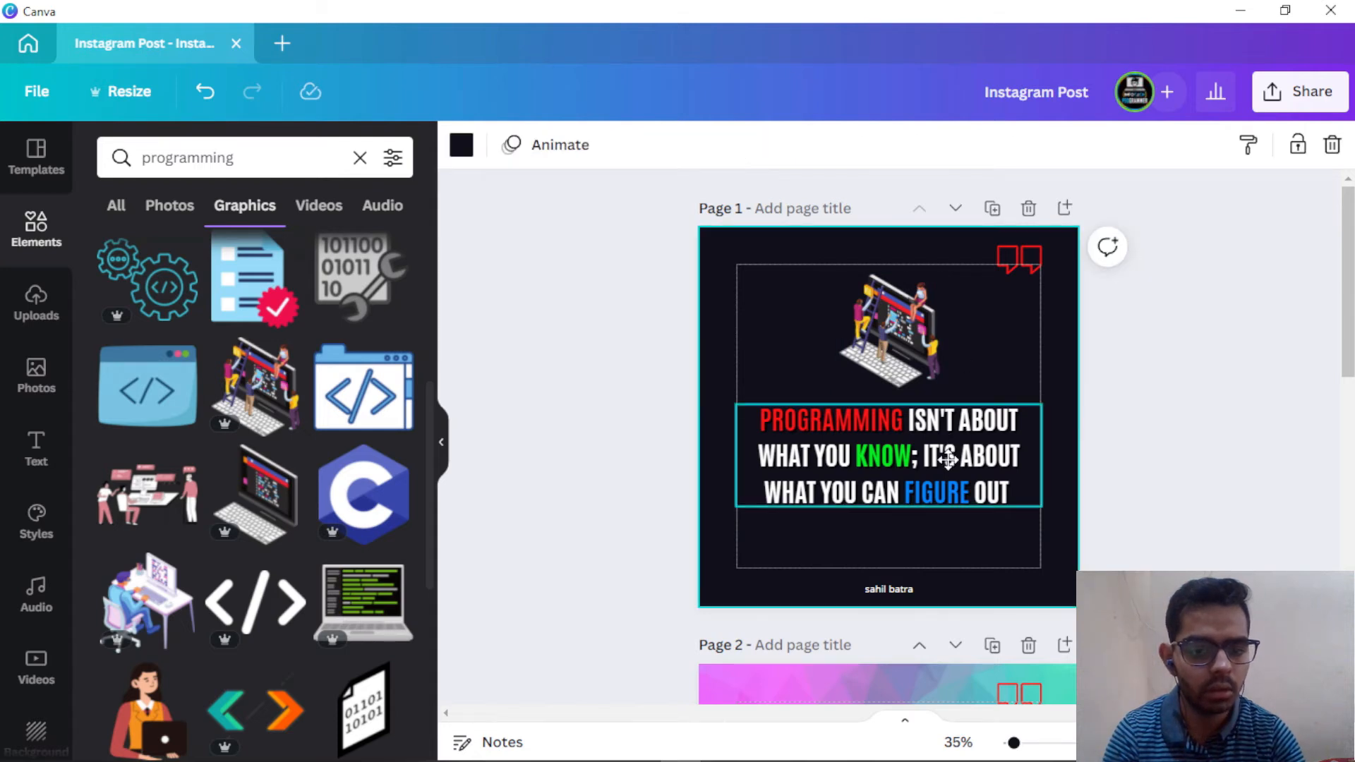
left_click_drag(947, 459, 946, 484)
left_click_drag(910, 331, 910, 351)
left_click_drag(941, 396, 962, 423)
left_click_drag(916, 353, 906, 352)
left_click(992, 407)
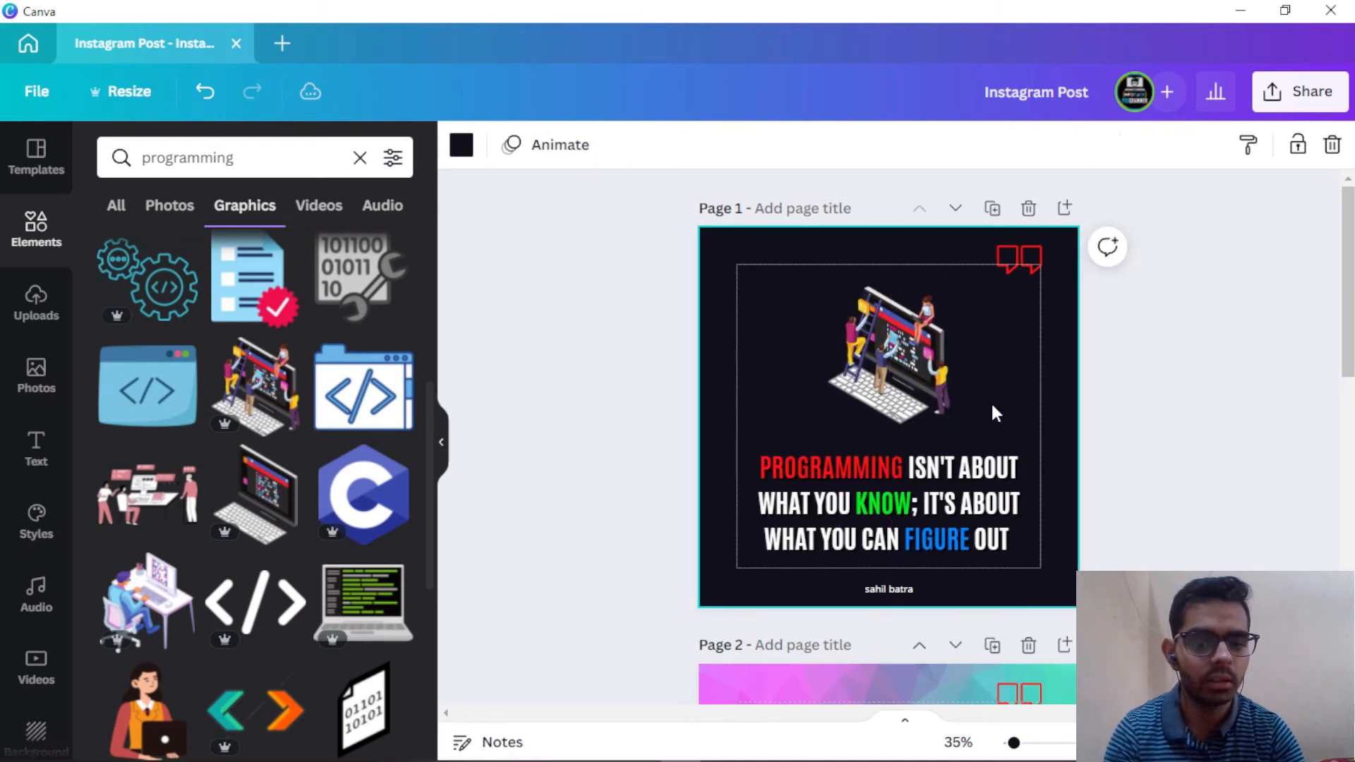
left_click_drag(1025, 254, 1042, 244)
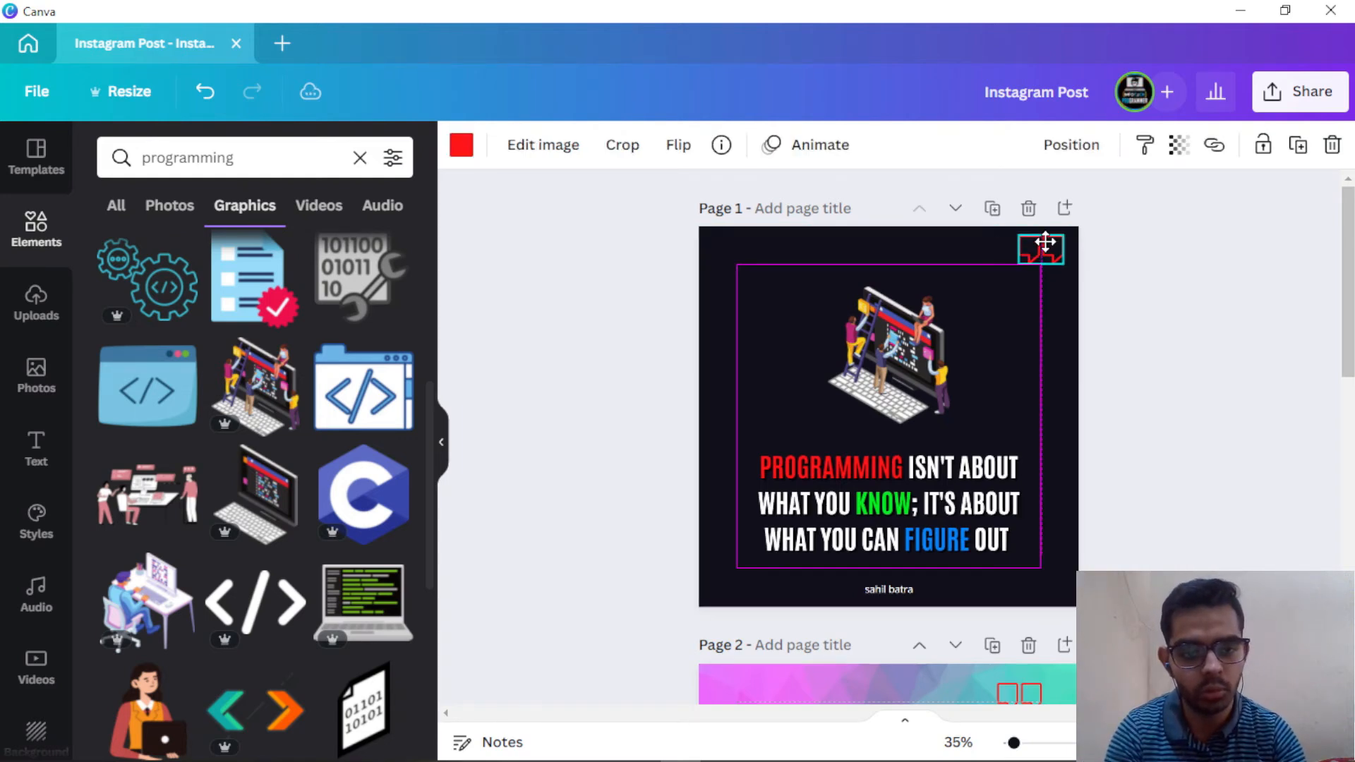
Step: Select page 1's illustration, quote text and the word PROGRAMMING to review them, then deselect
left_click(986, 400)
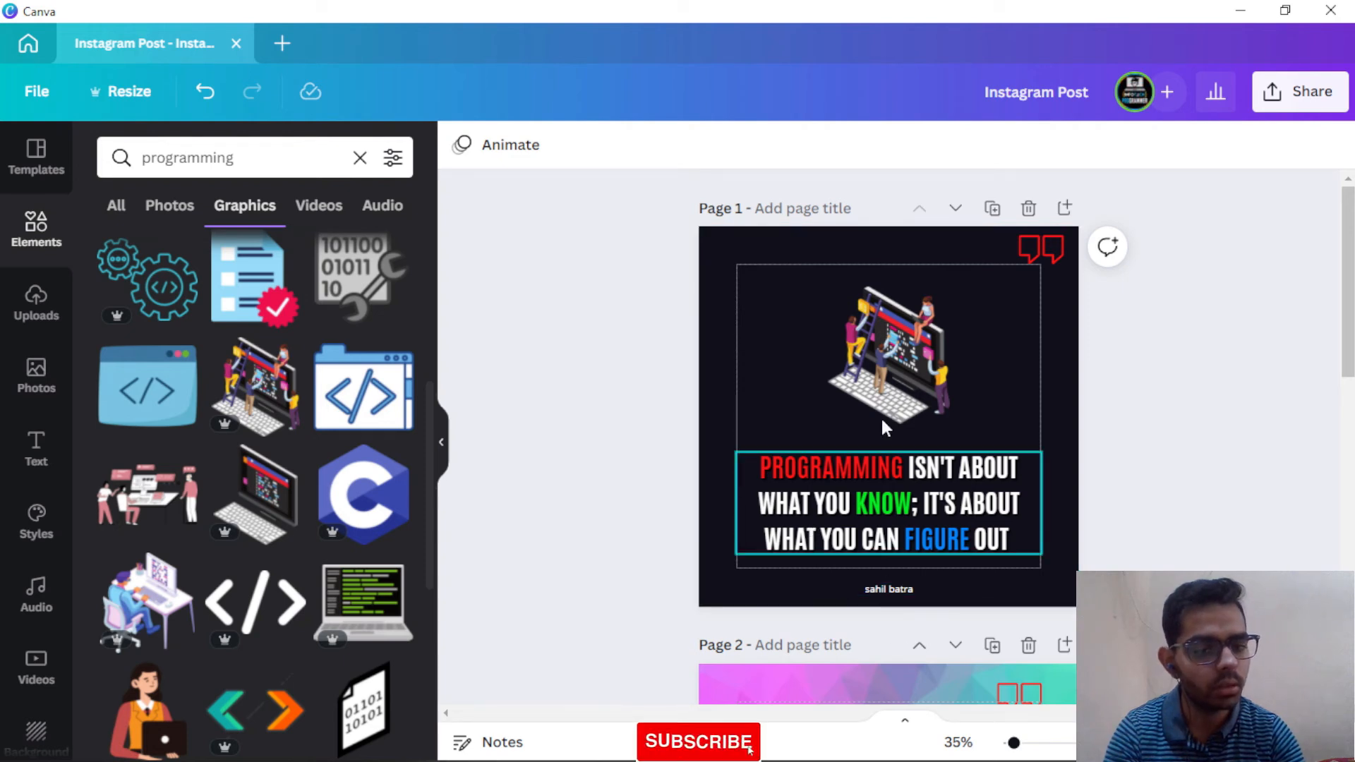
left_click(888, 413)
left_click(896, 505)
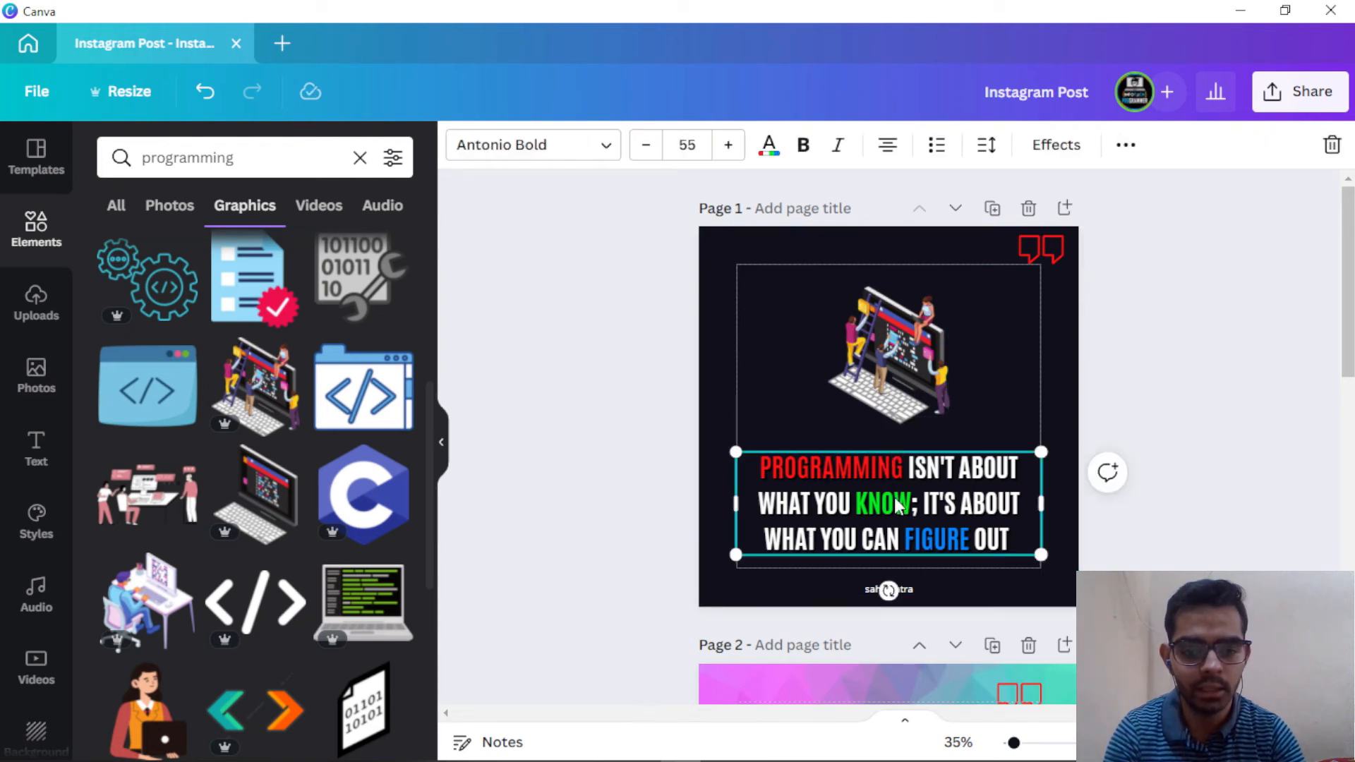
double_click(865, 466)
key("Escape")
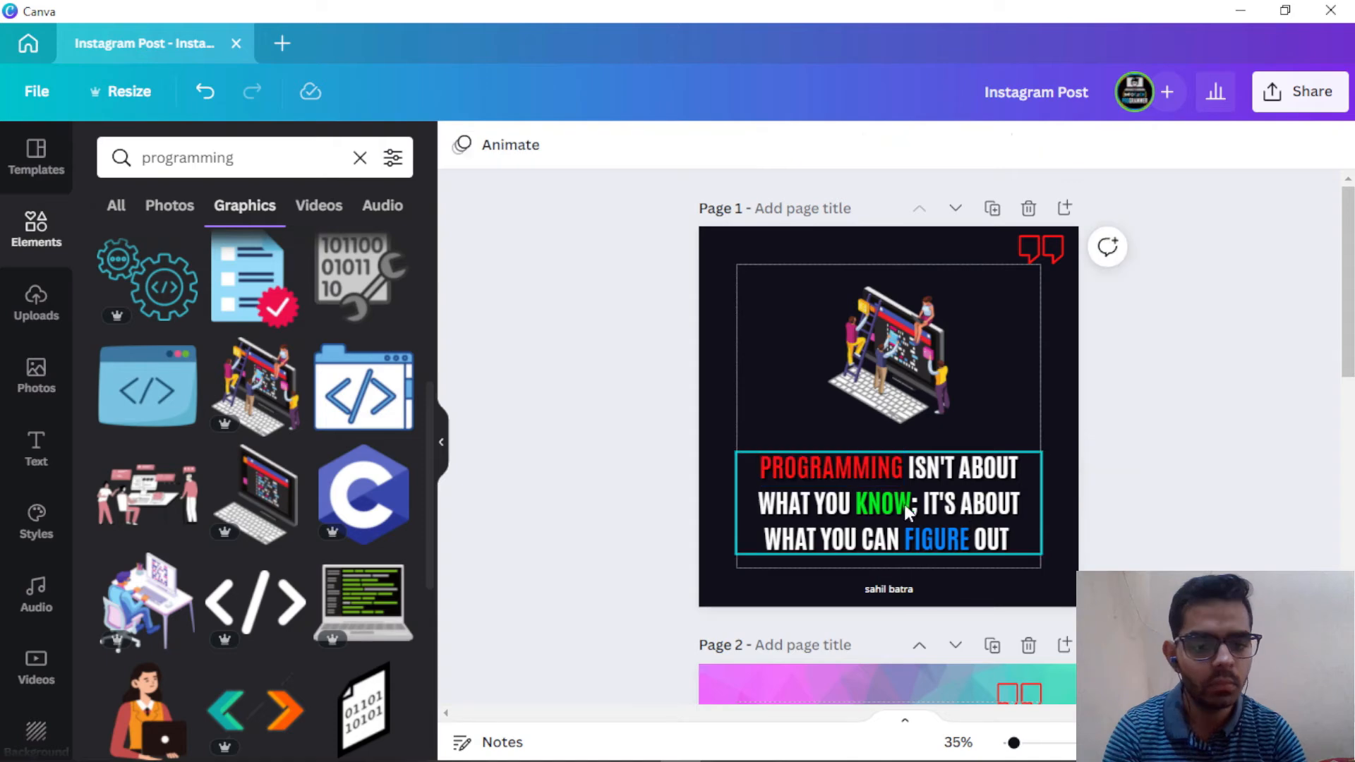
left_click(896, 505)
left_click(896, 506)
left_click(1081, 341)
Step: Scroll down to page 3 and select its pink-and-teal gradient background
scroll(958, 344, "down", 5)
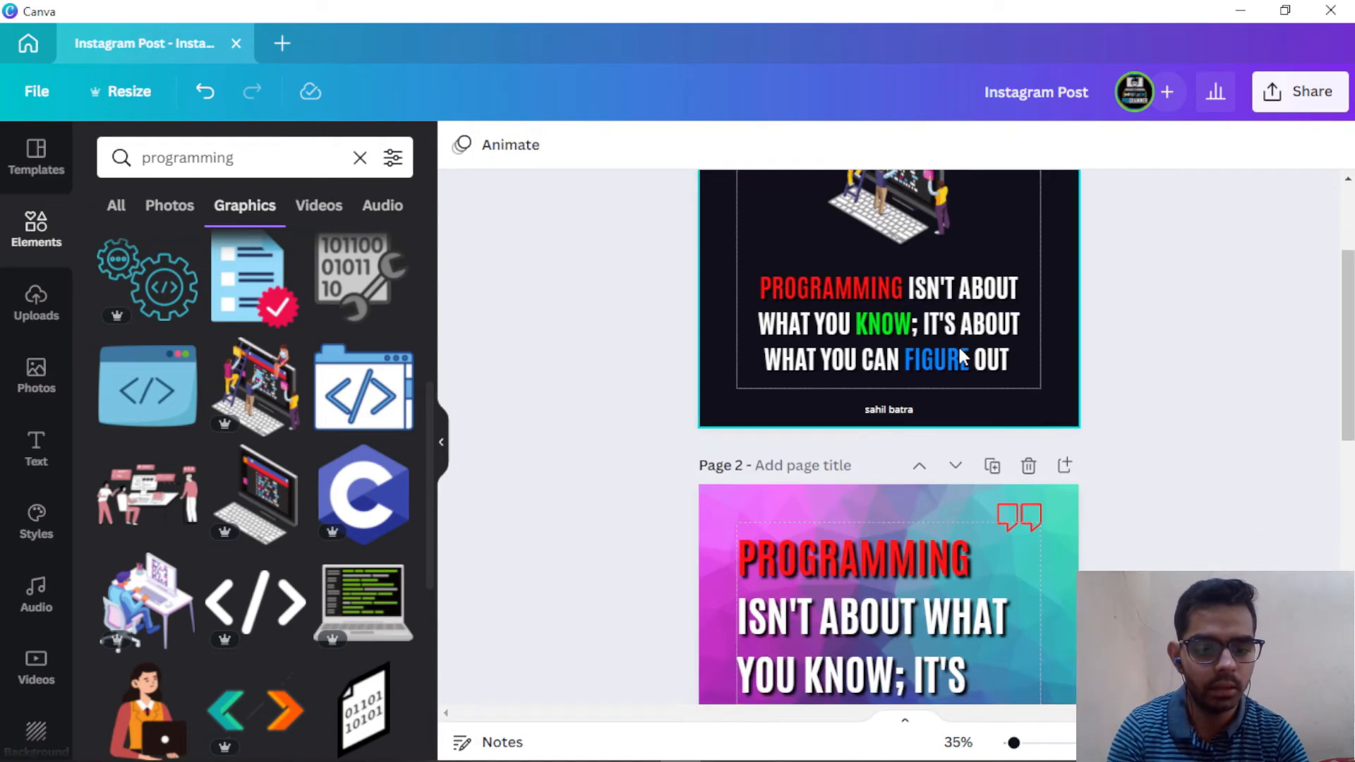
left_click(872, 386)
scroll(871, 385, "down", 5)
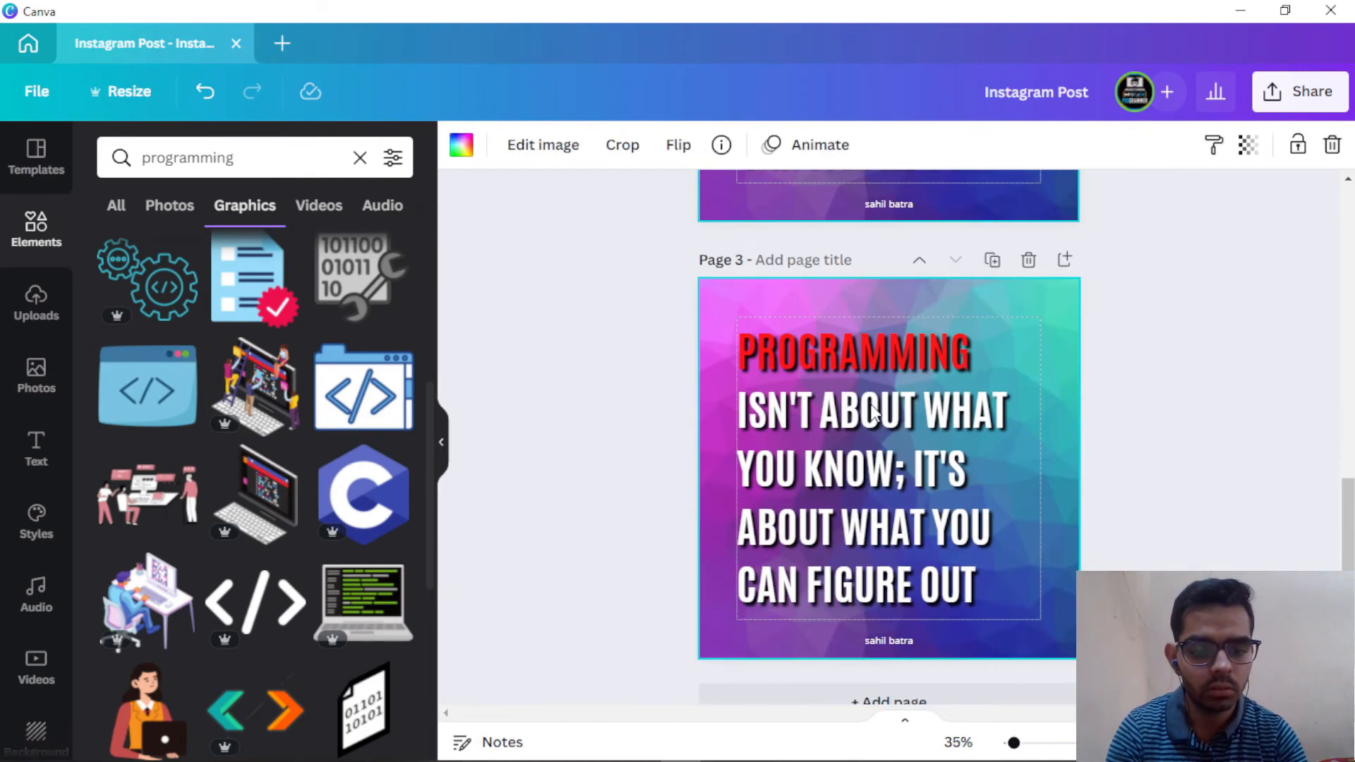
scroll(870, 405, "up", 2)
scroll(849, 413, "down", 4)
left_click(736, 253)
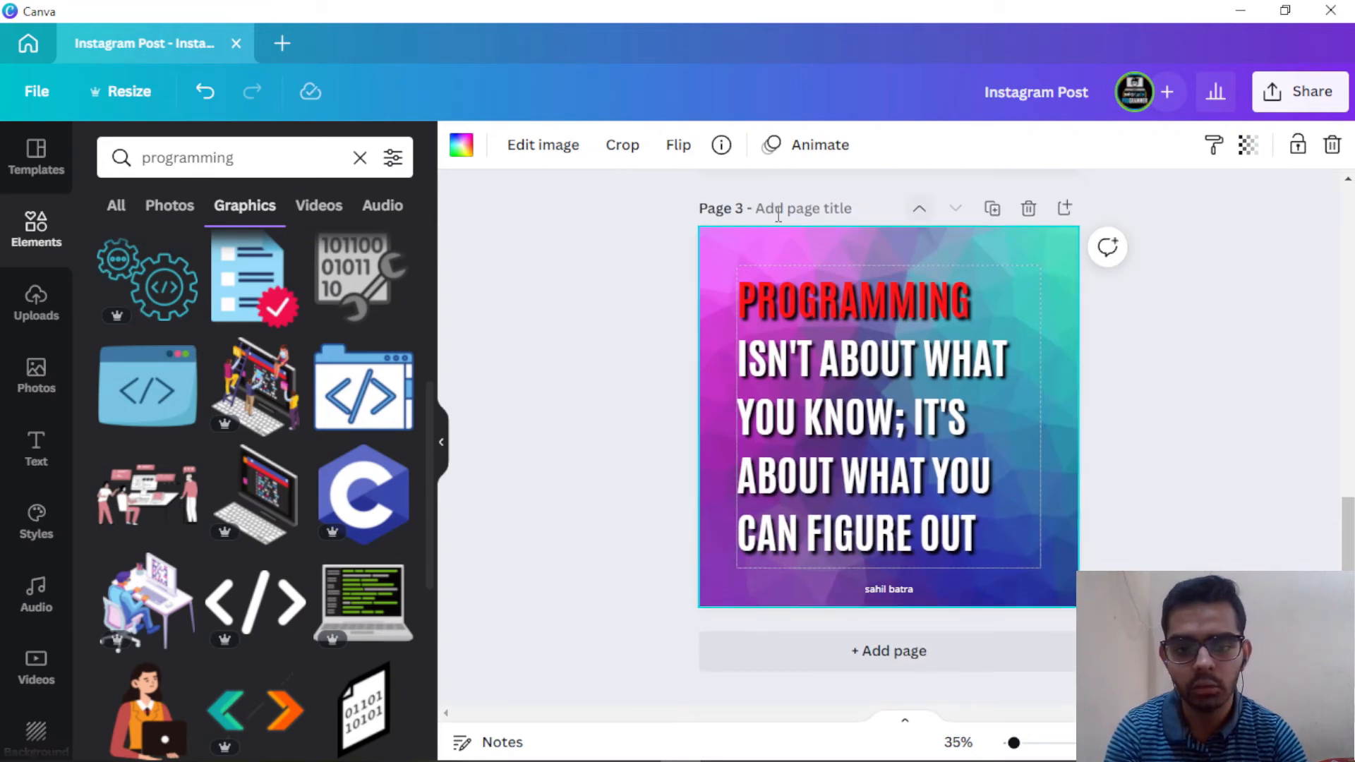
Step: Drag Technology stock photos onto page 3 until the colourful laptop photo is its background
left_click(39, 381)
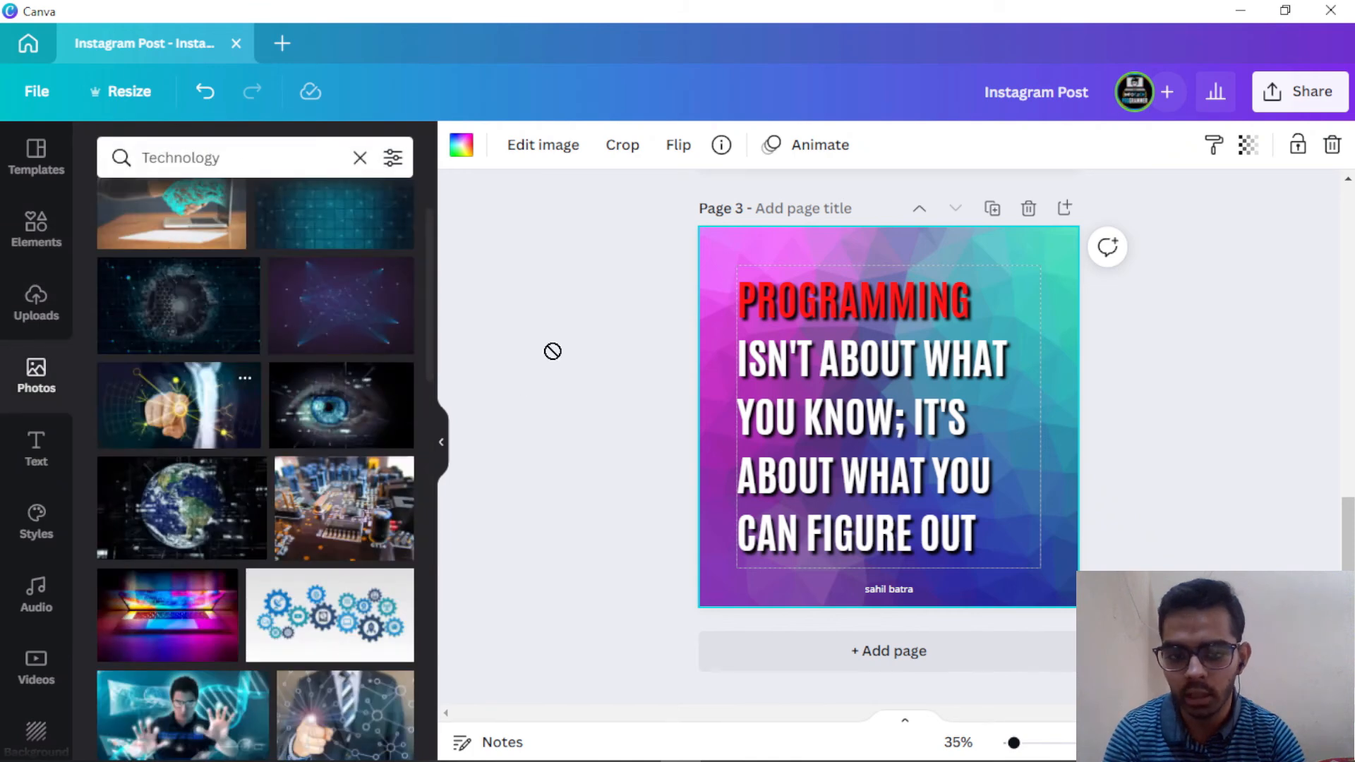
left_click_drag(552, 351, 719, 279)
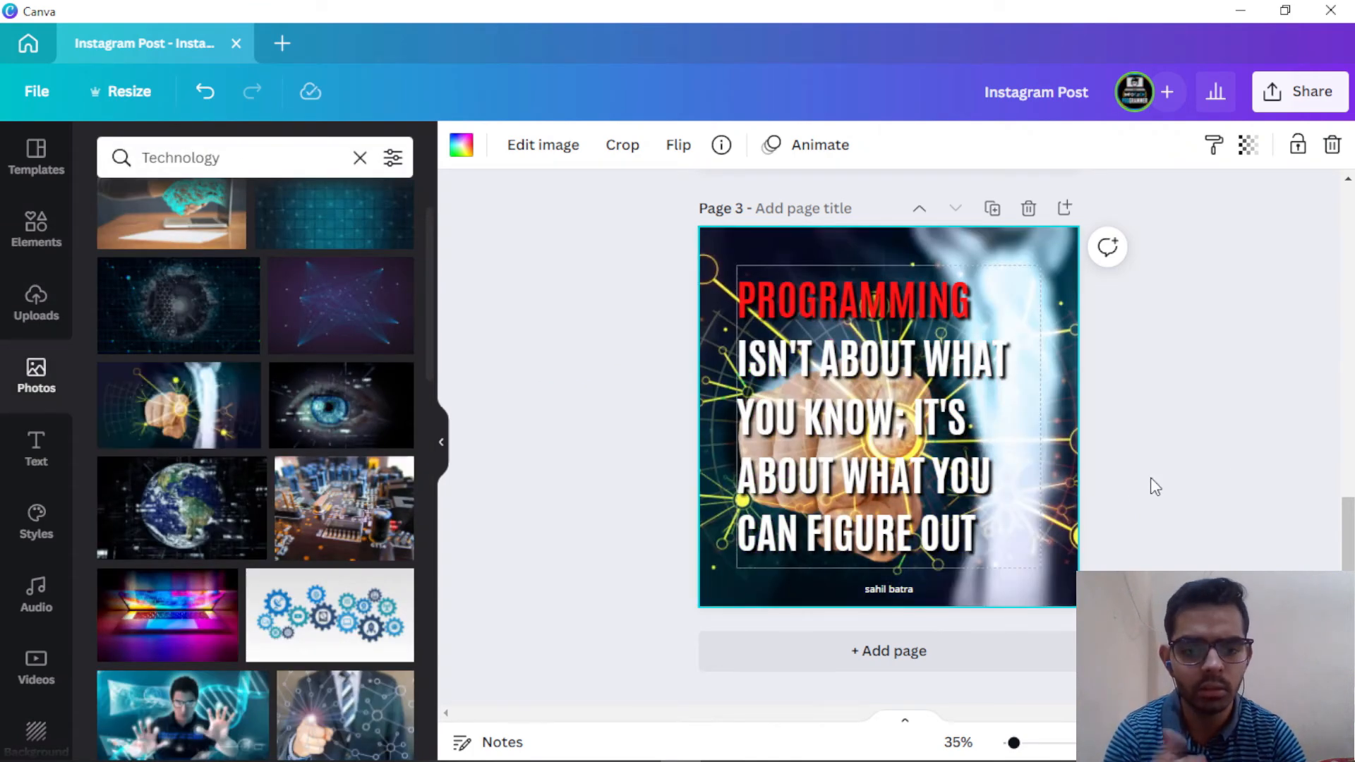
scroll(254, 466, "down", 5)
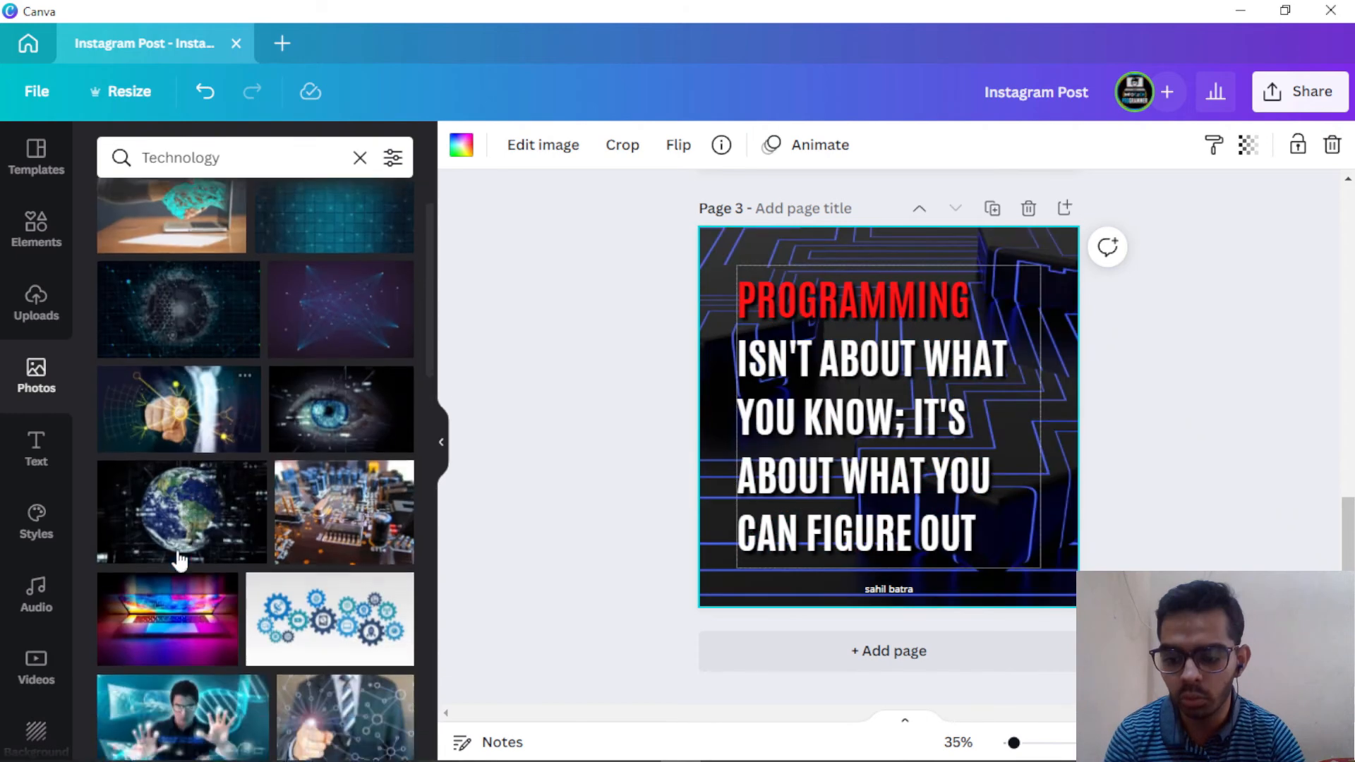
left_click_drag(166, 611, 894, 421)
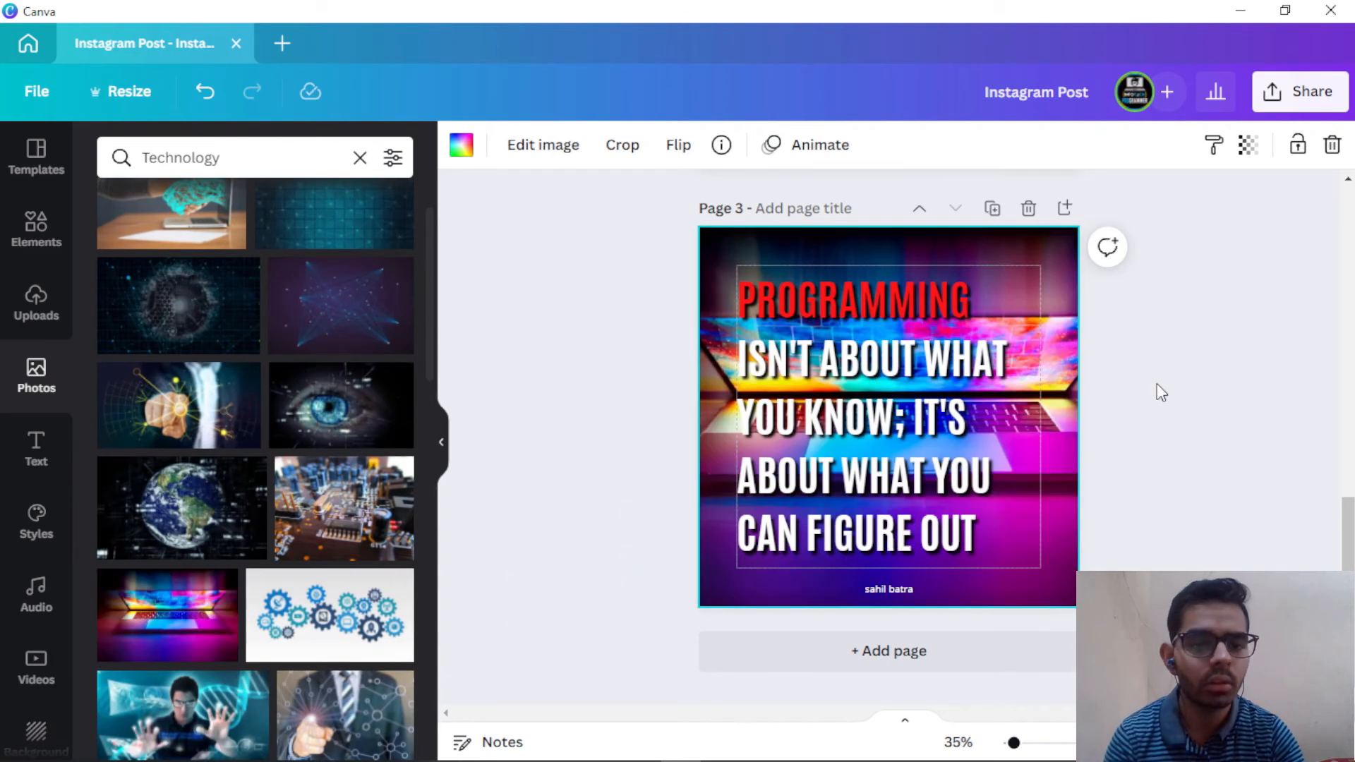
scroll(1119, 441, "up", 10)
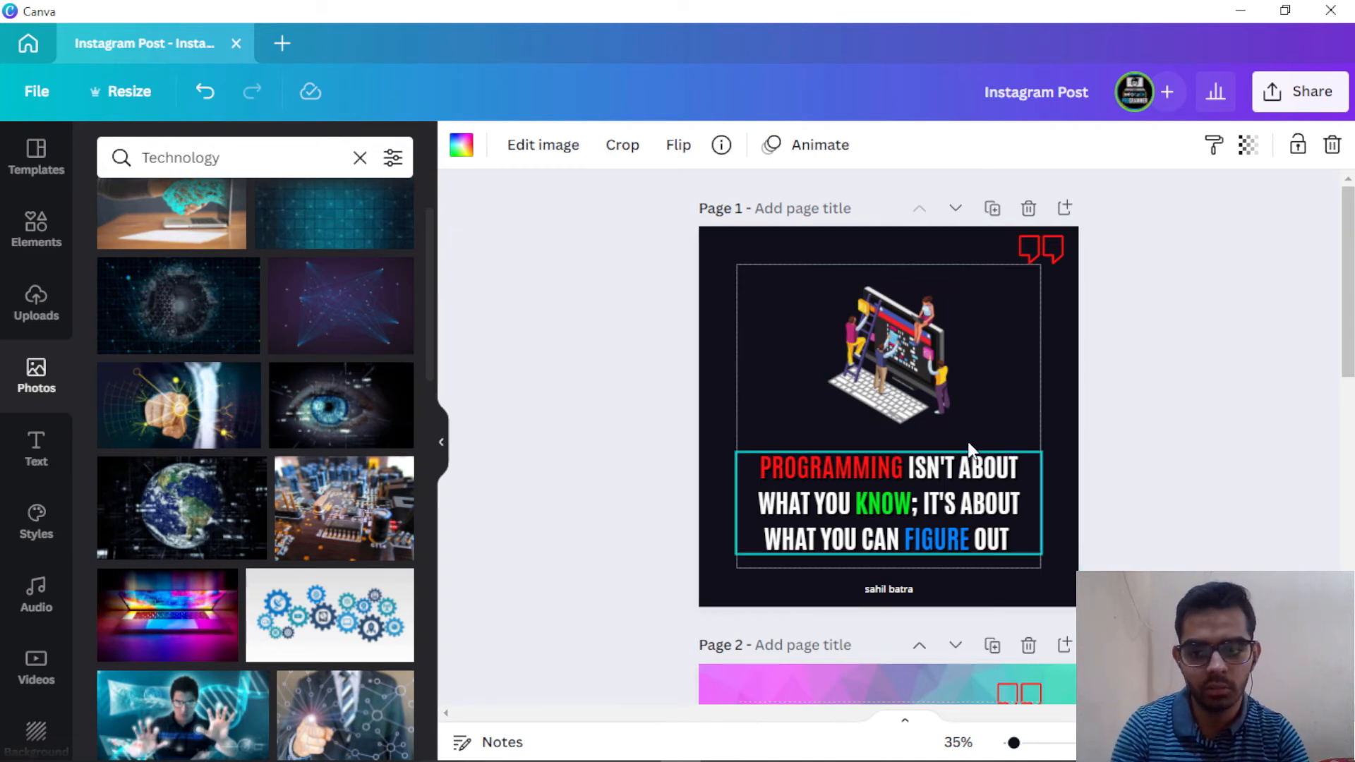
left_click(936, 395)
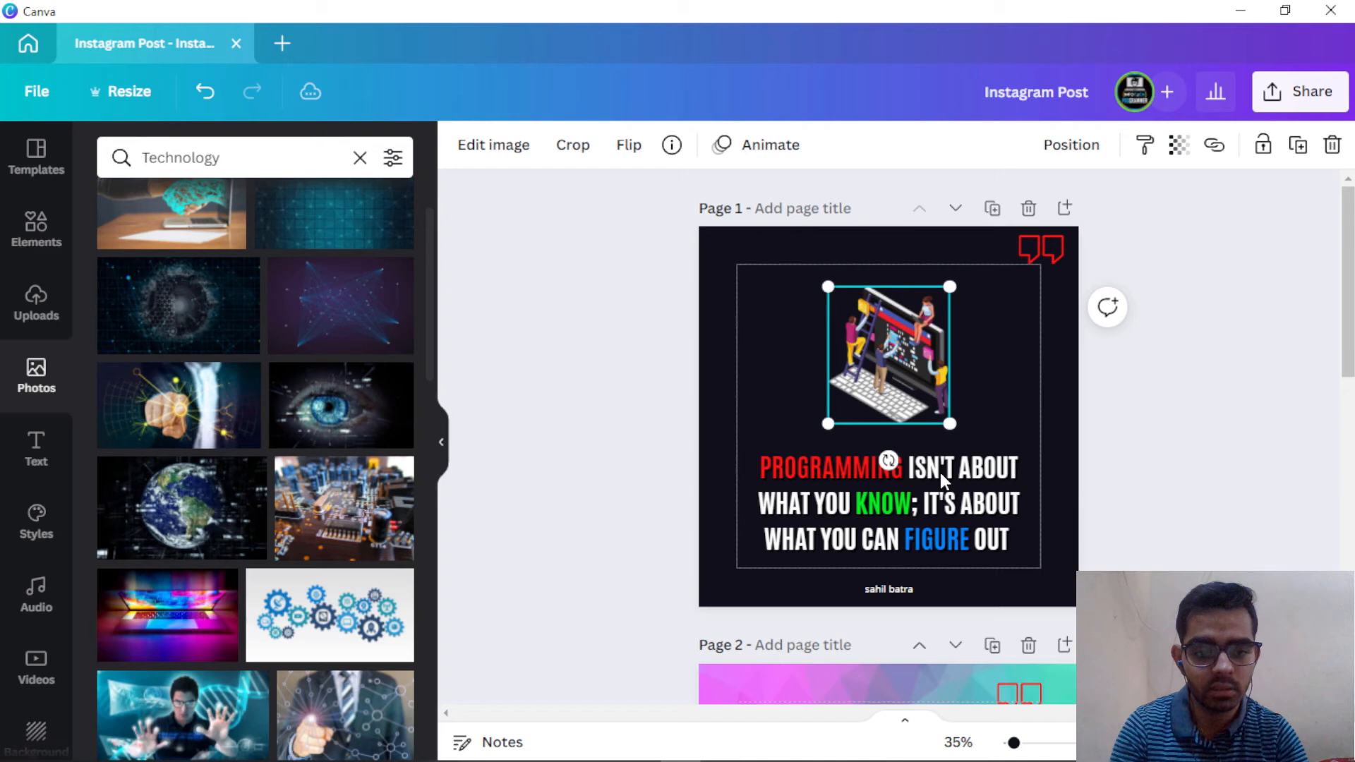
left_click(919, 520)
left_click(1011, 304)
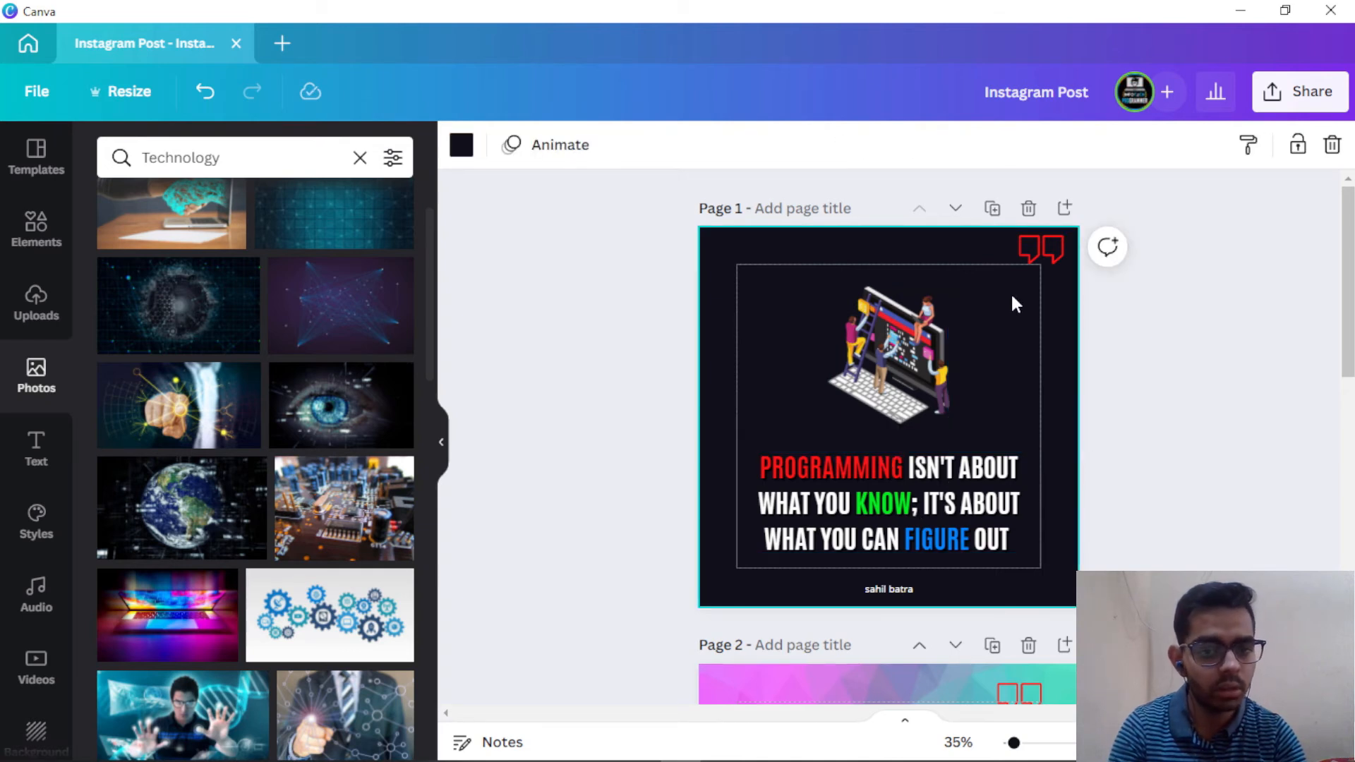
left_click(1044, 253)
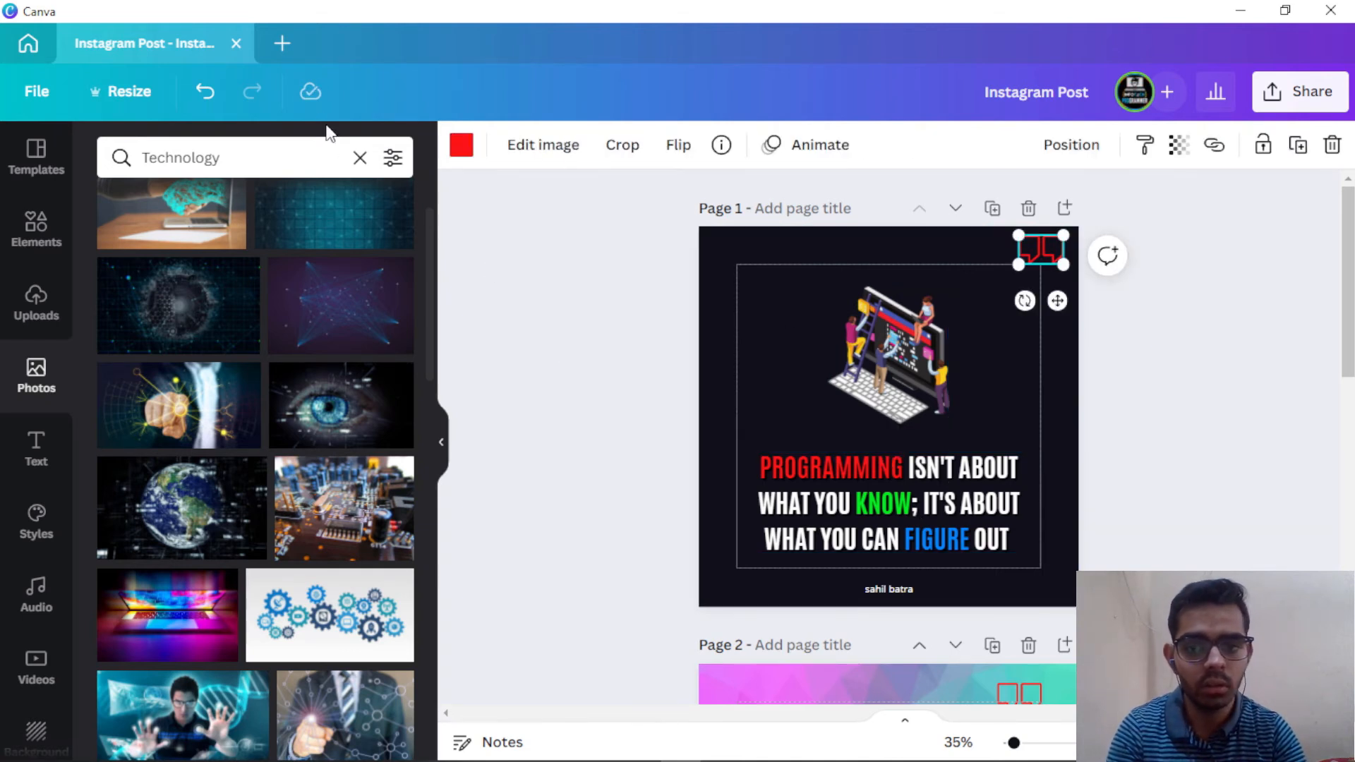
left_click(460, 145)
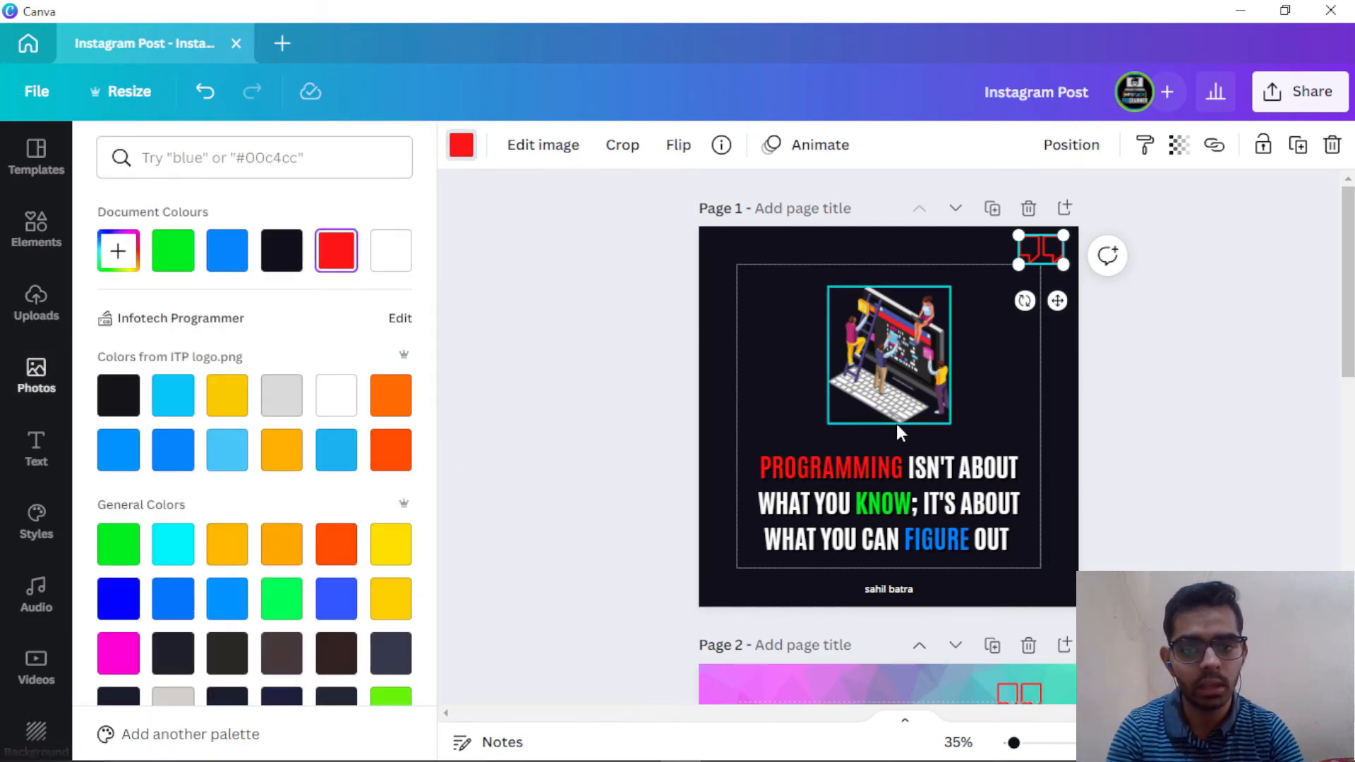
left_click(908, 354)
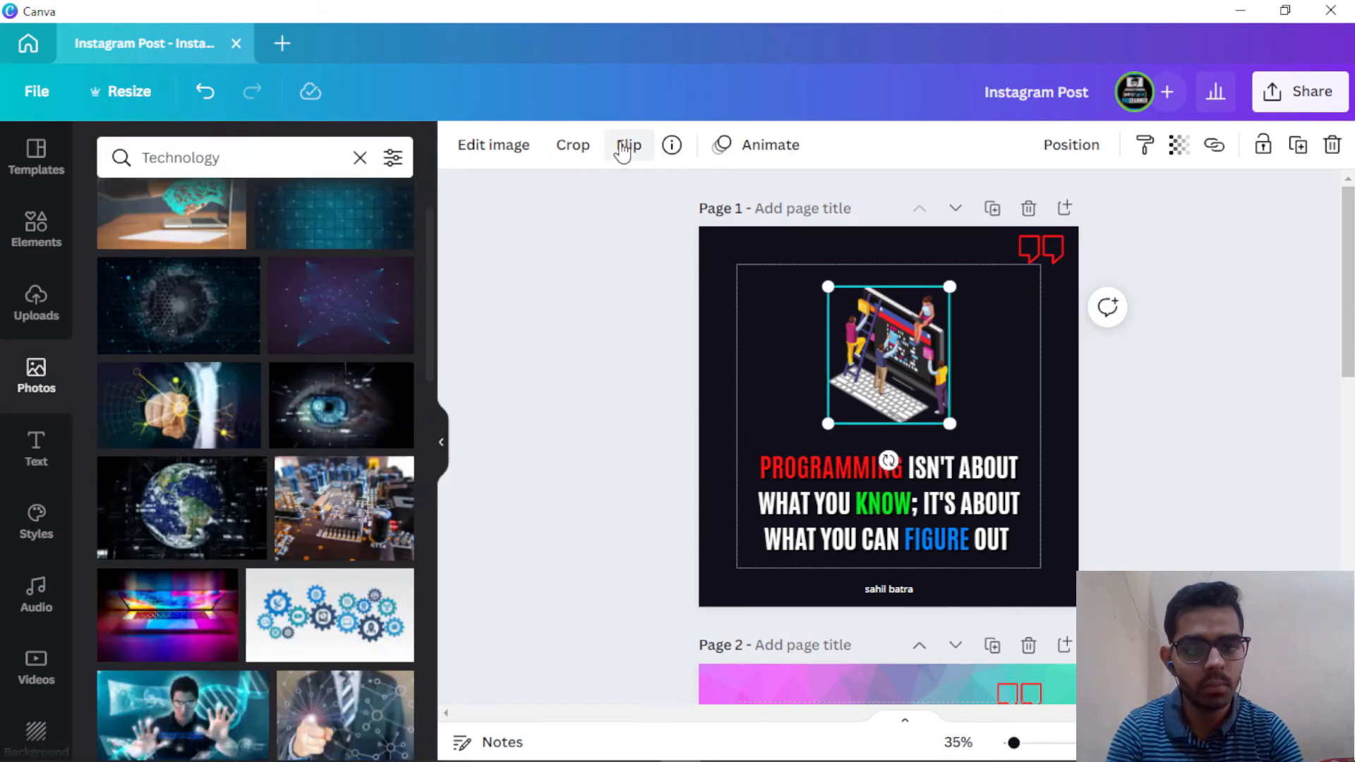
left_click(622, 151)
left_click(648, 202)
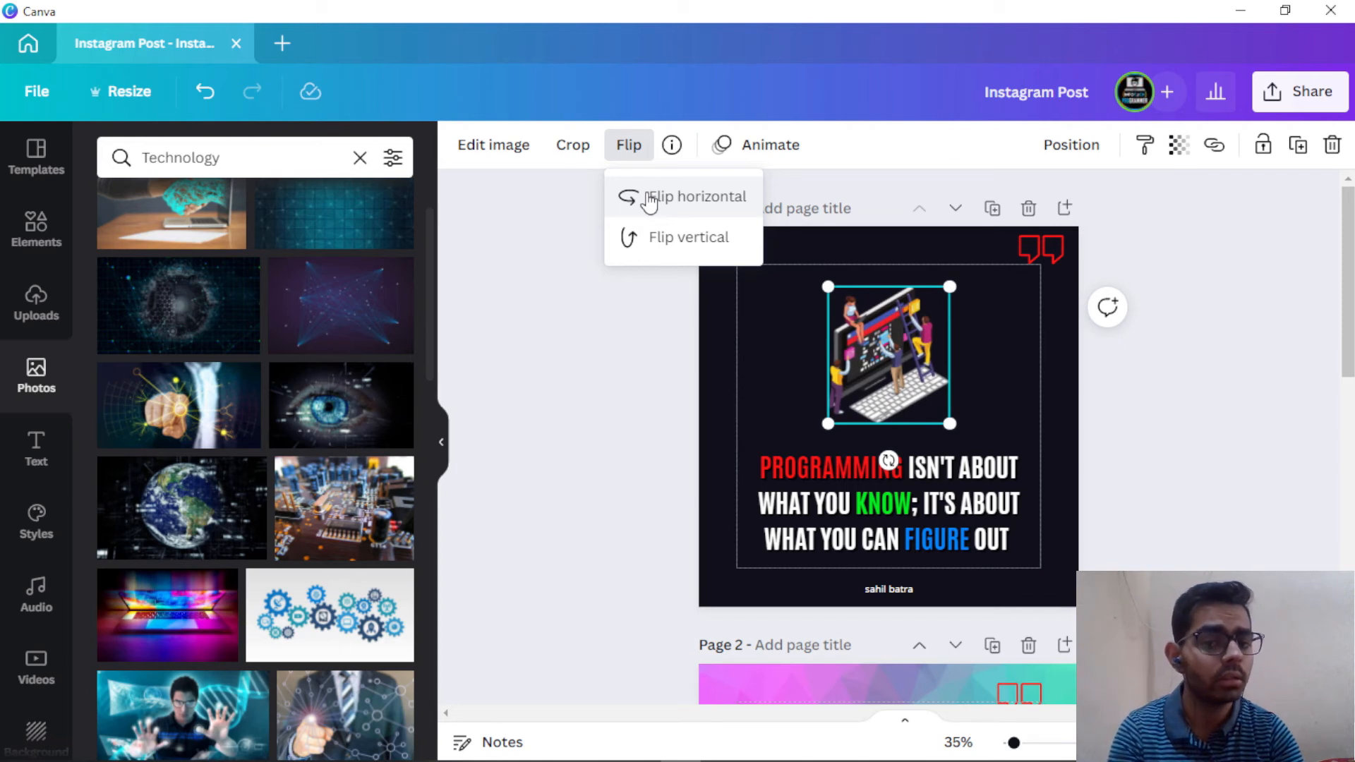
left_click(649, 202)
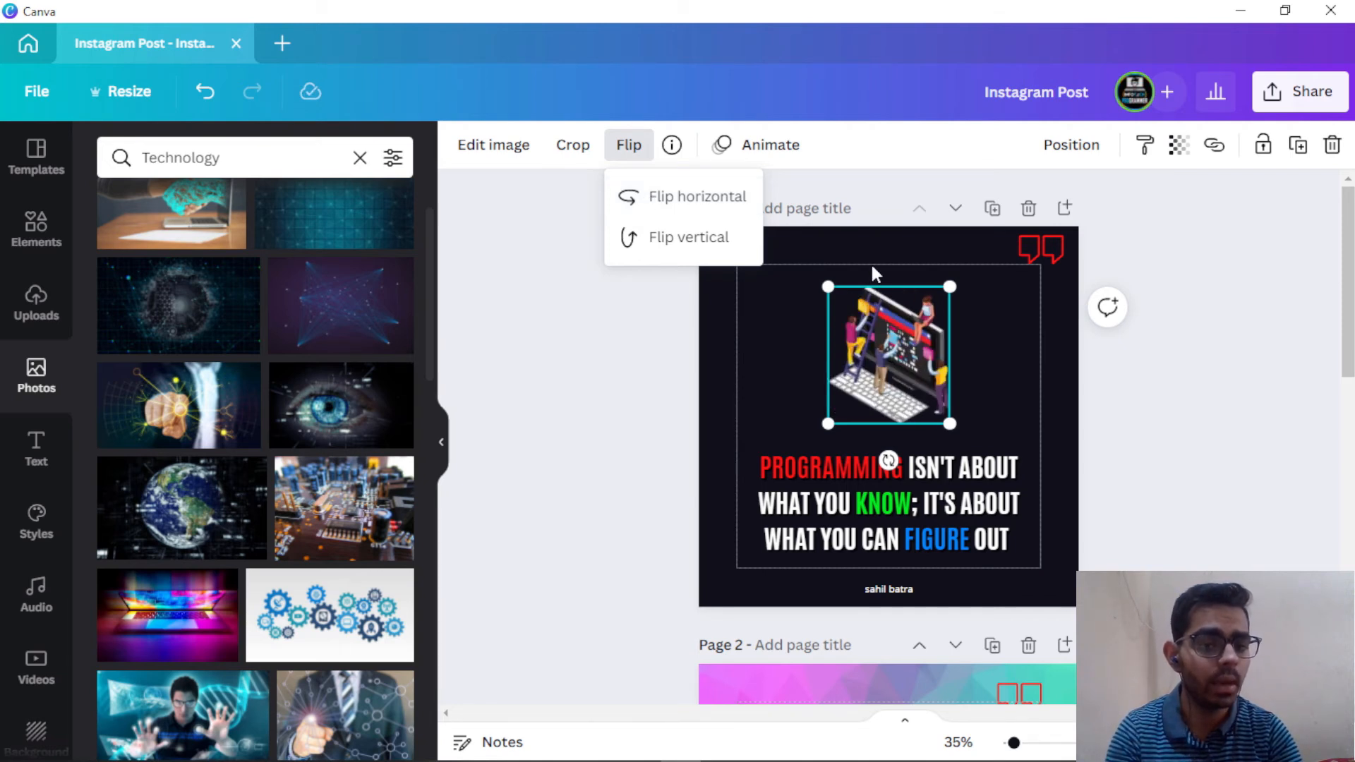
left_click(727, 237)
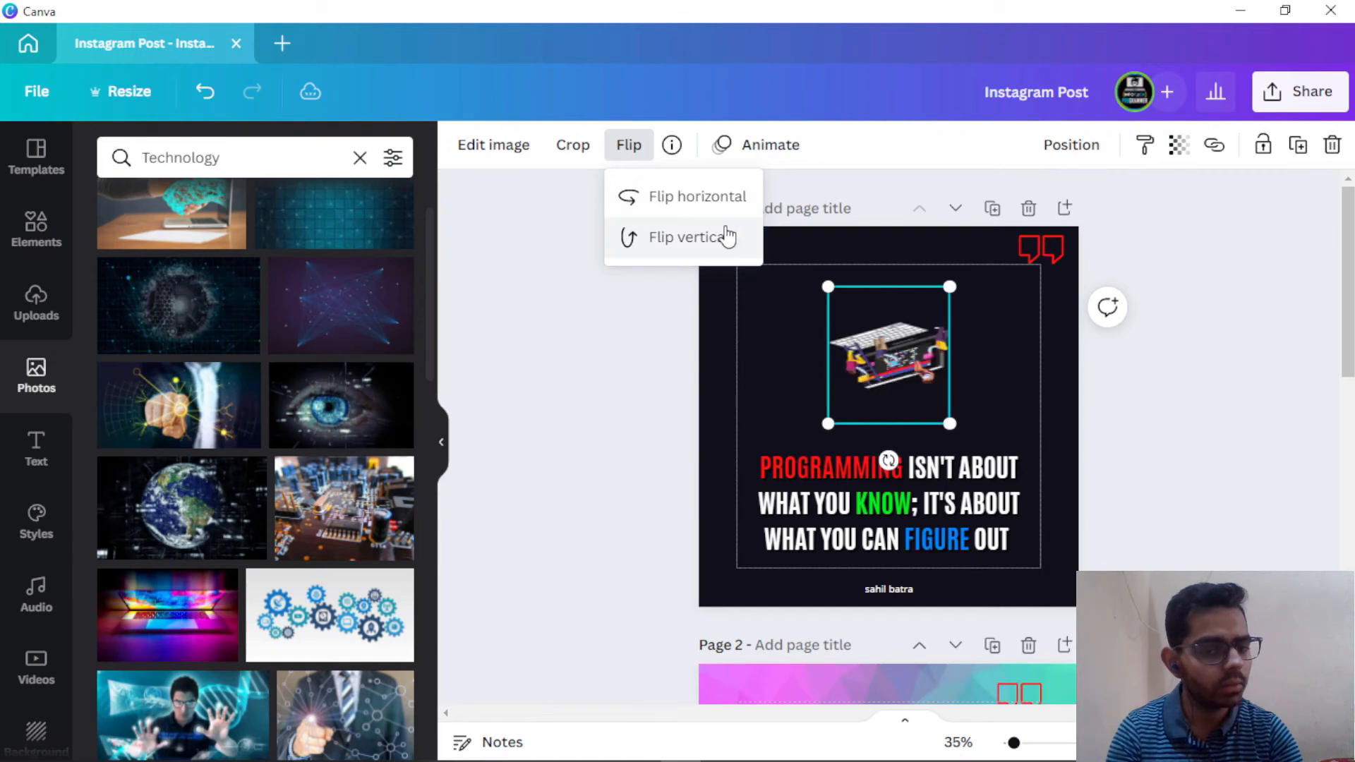
left_click(726, 237)
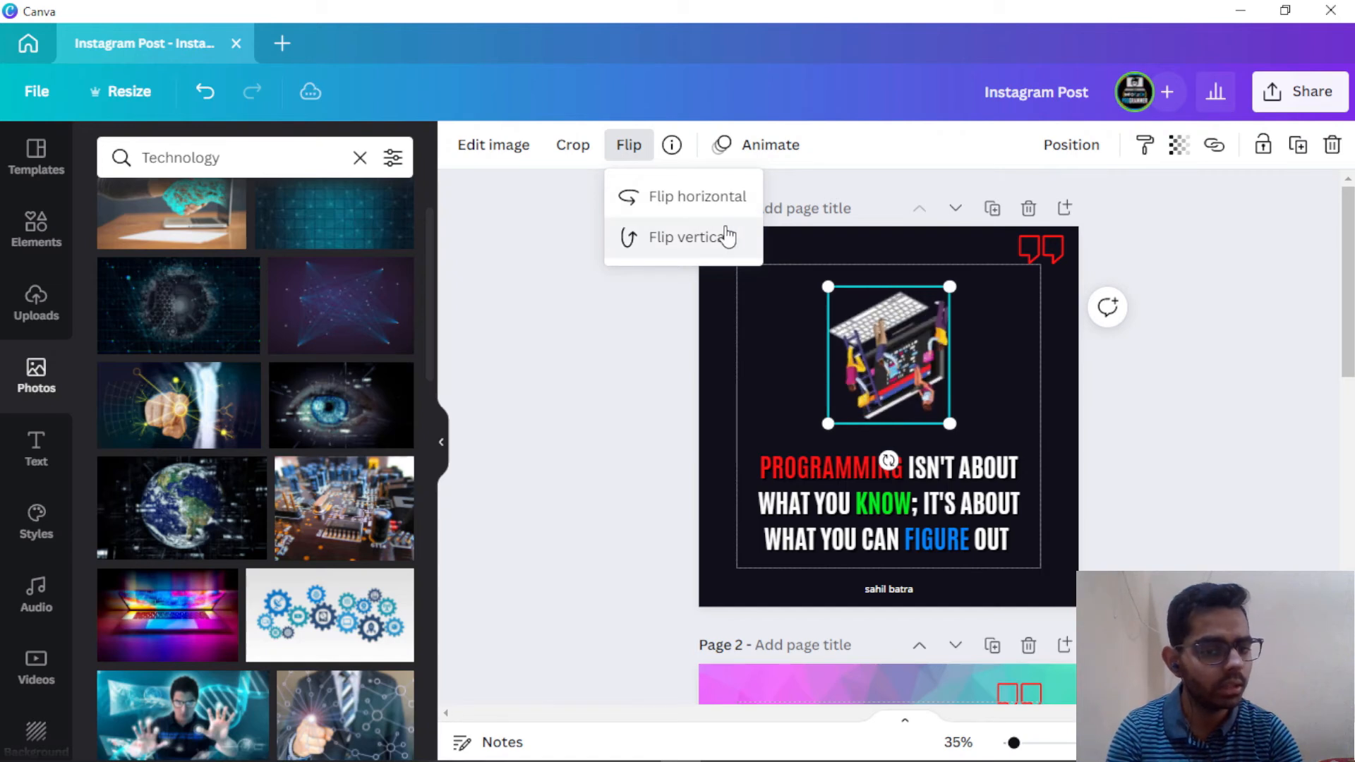
left_click(754, 381)
left_click(909, 359)
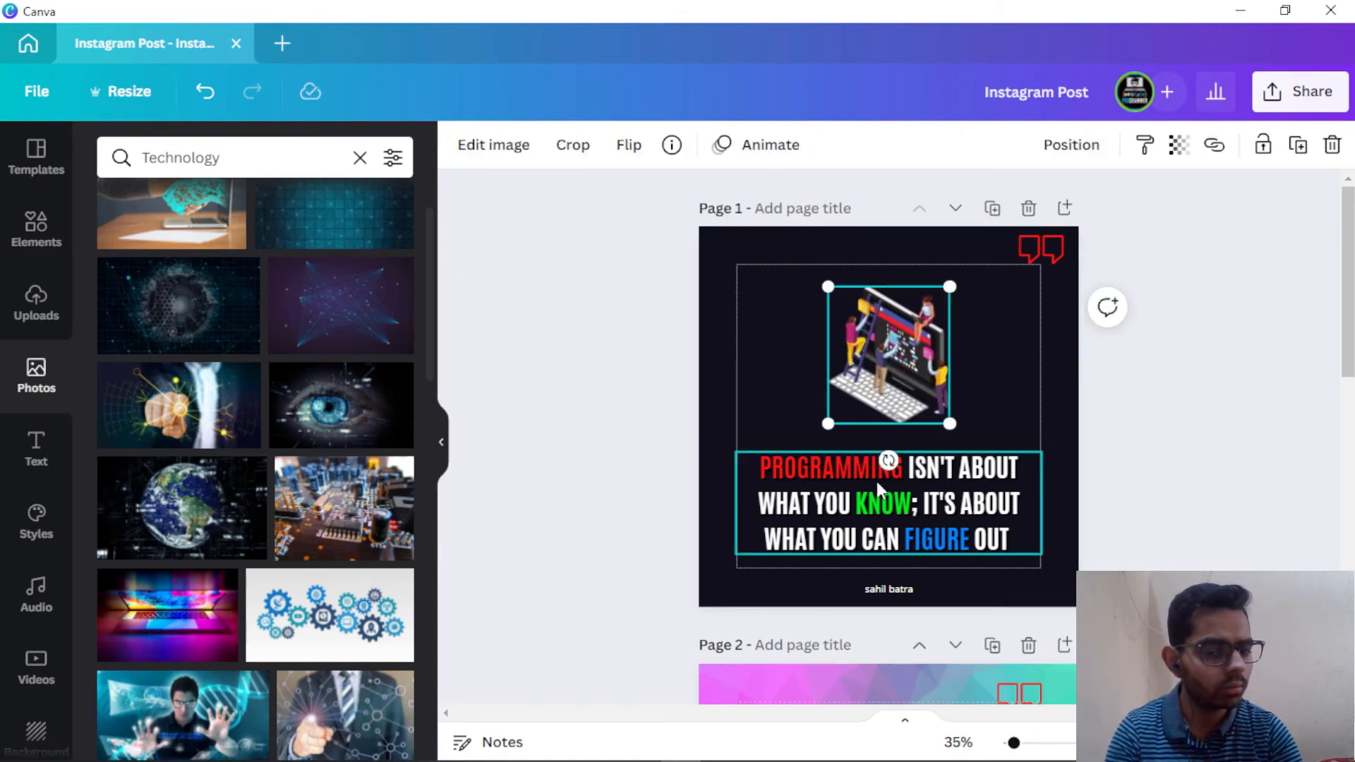
left_click_drag(888, 460, 944, 457)
key("ctrl+z")
left_click(1068, 412)
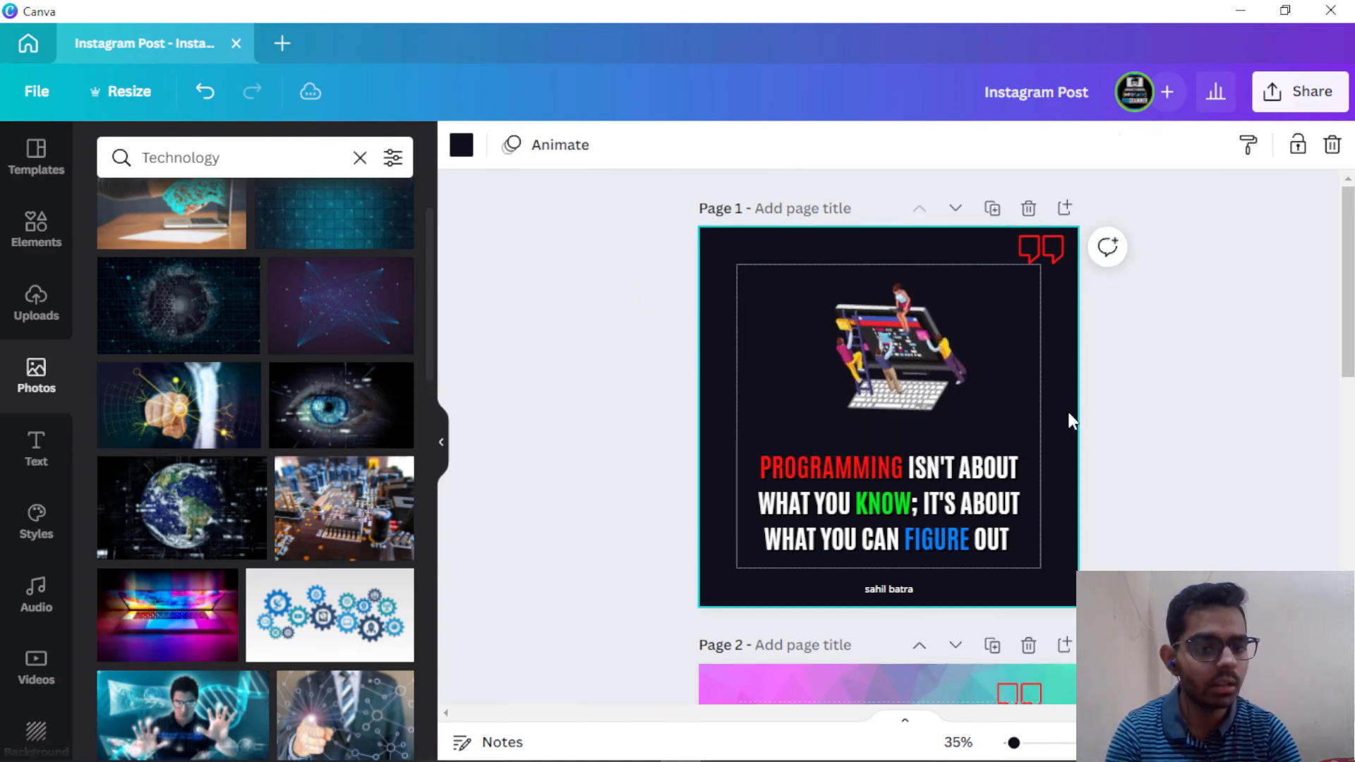
key("ctrl+z")
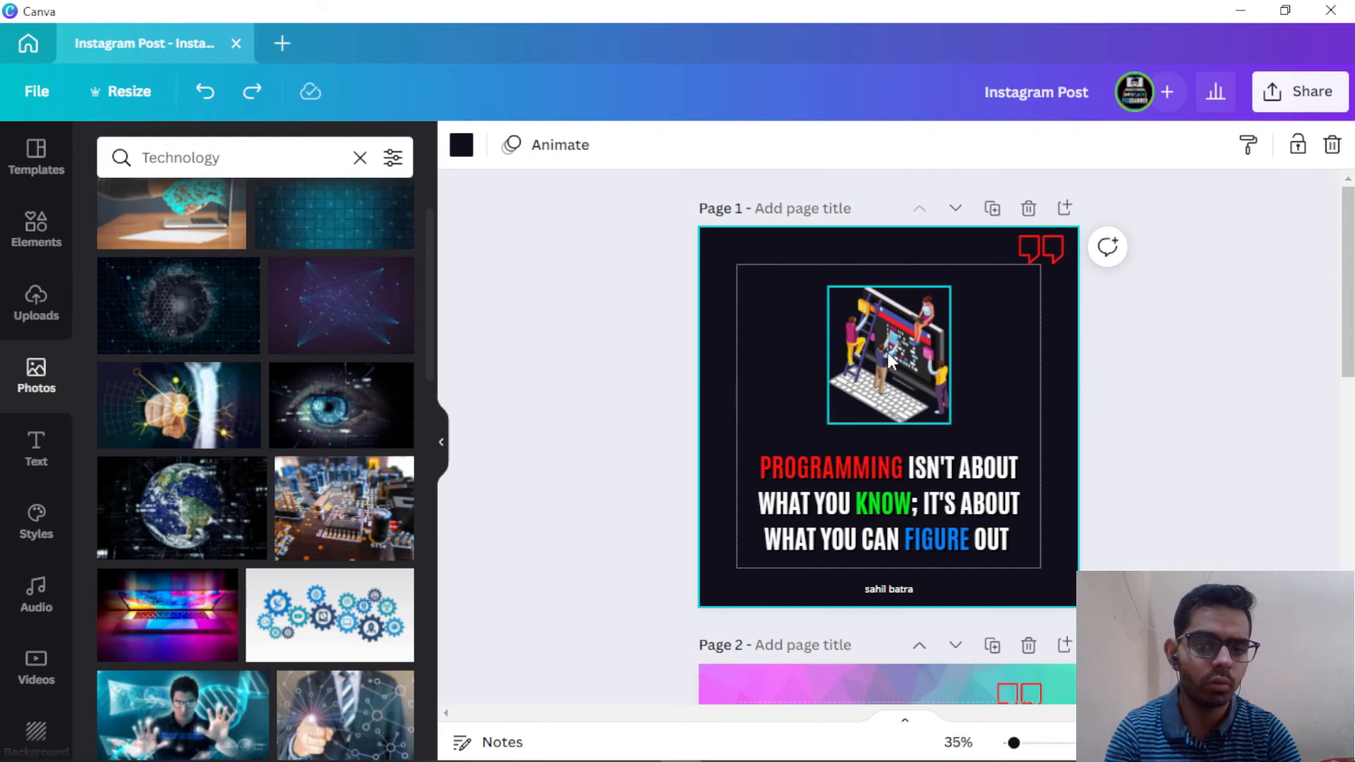
left_click(886, 352)
left_click(1007, 331)
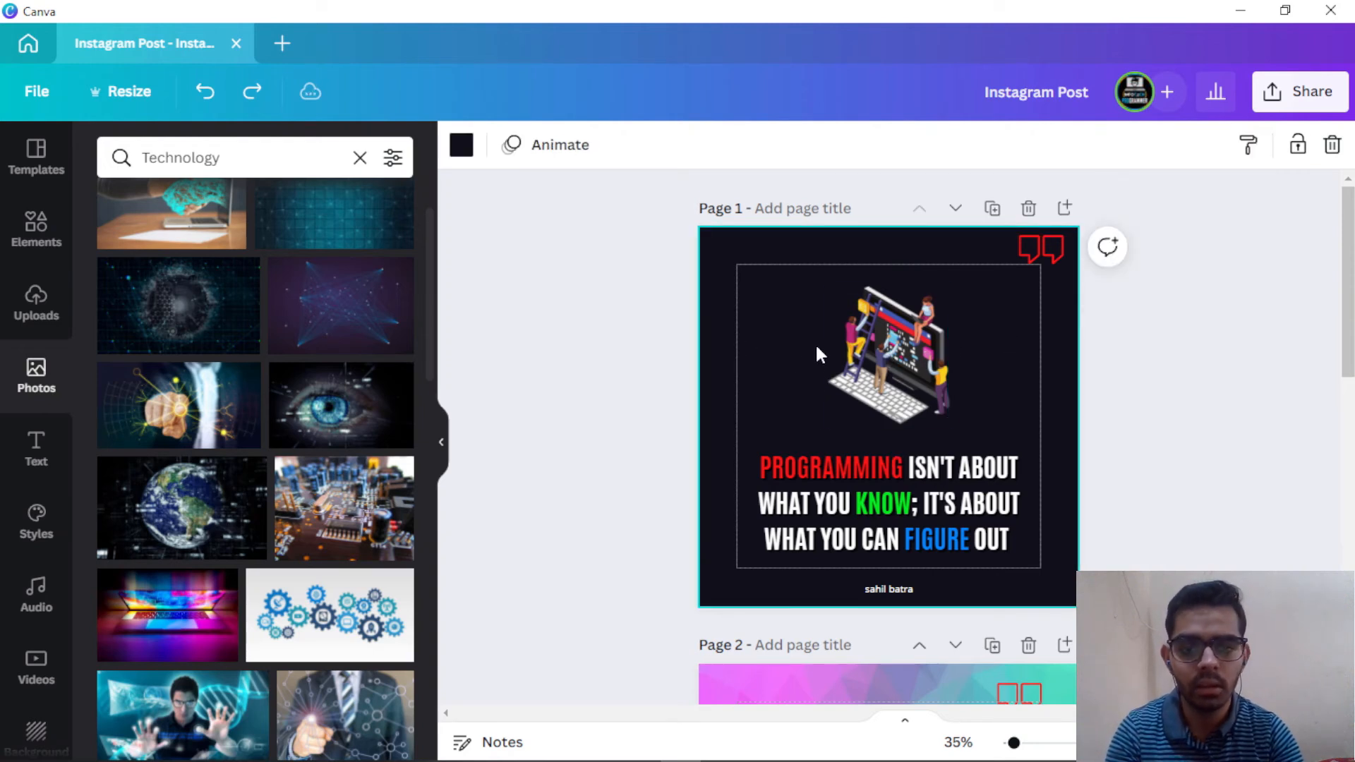
left_click(890, 349)
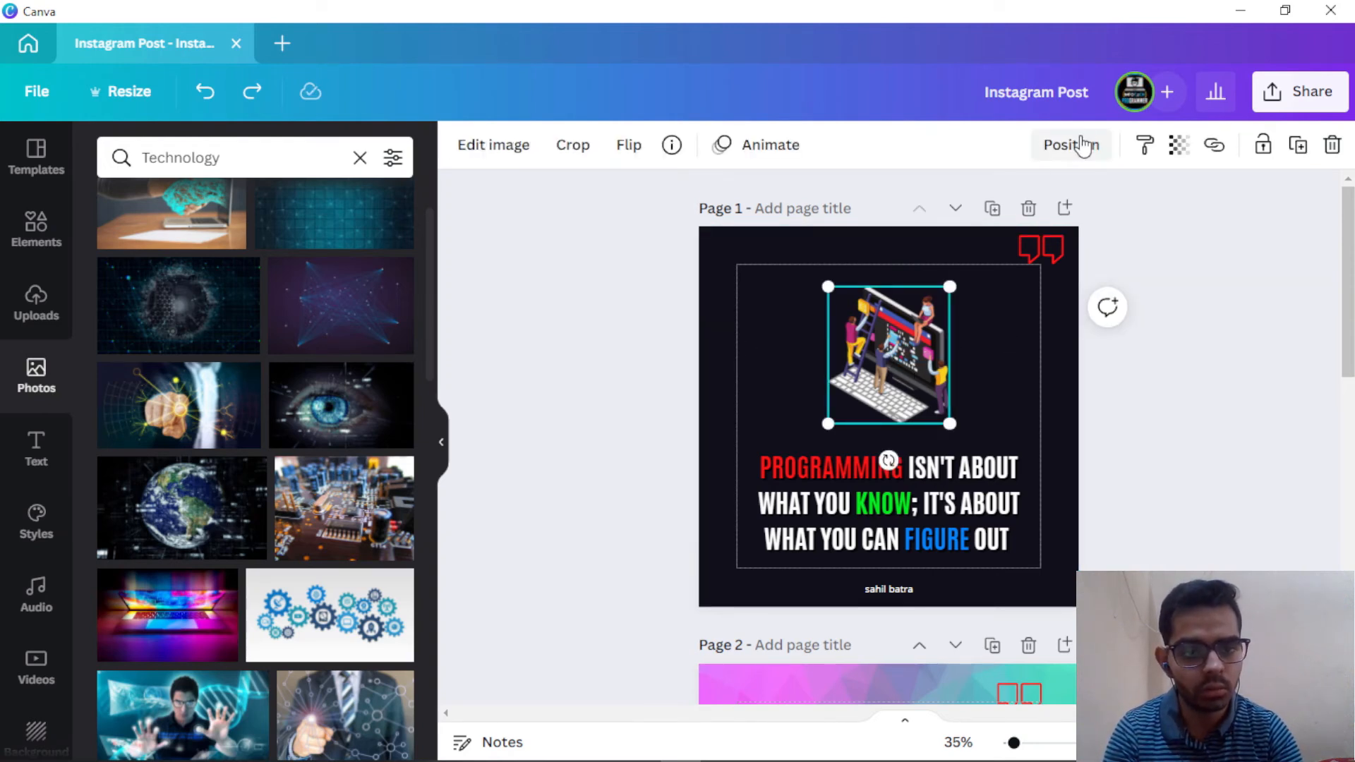
left_click(1080, 144)
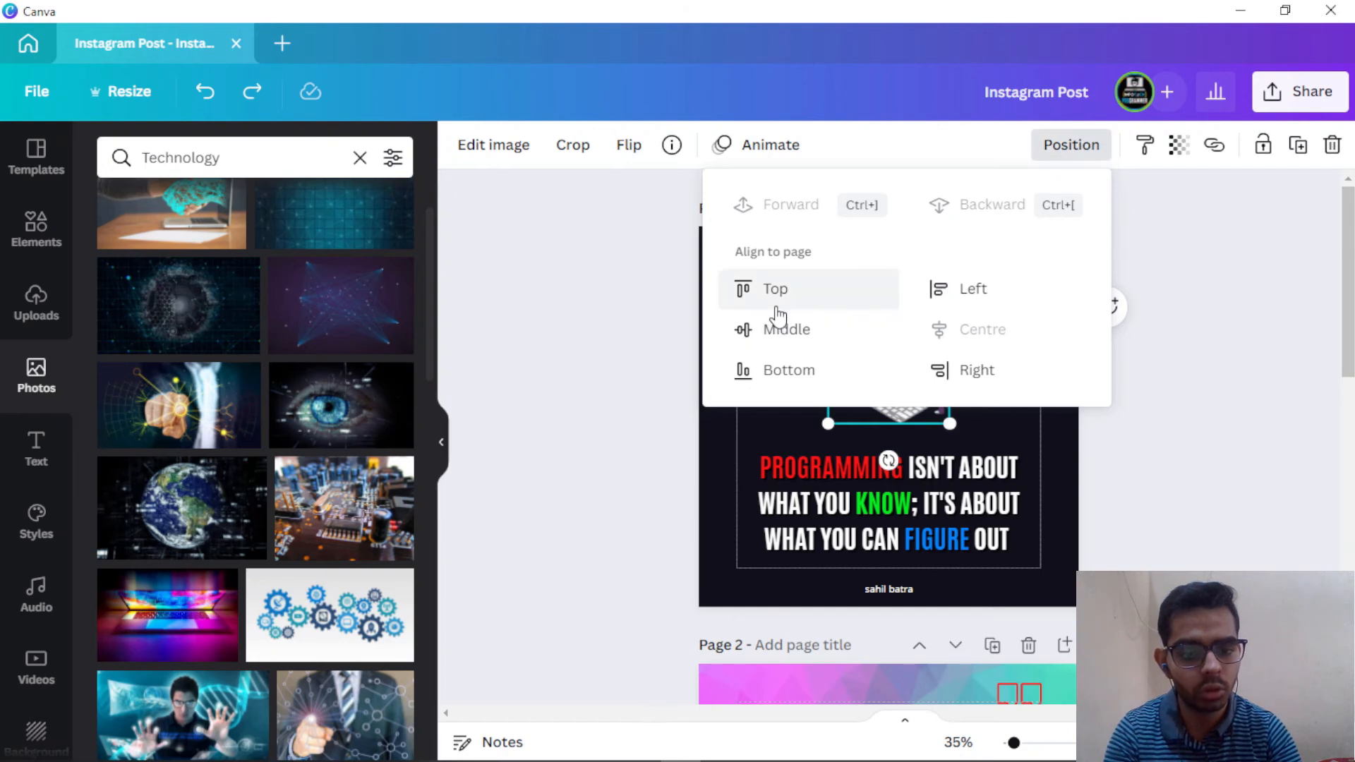
left_click(774, 368)
left_click(1061, 493)
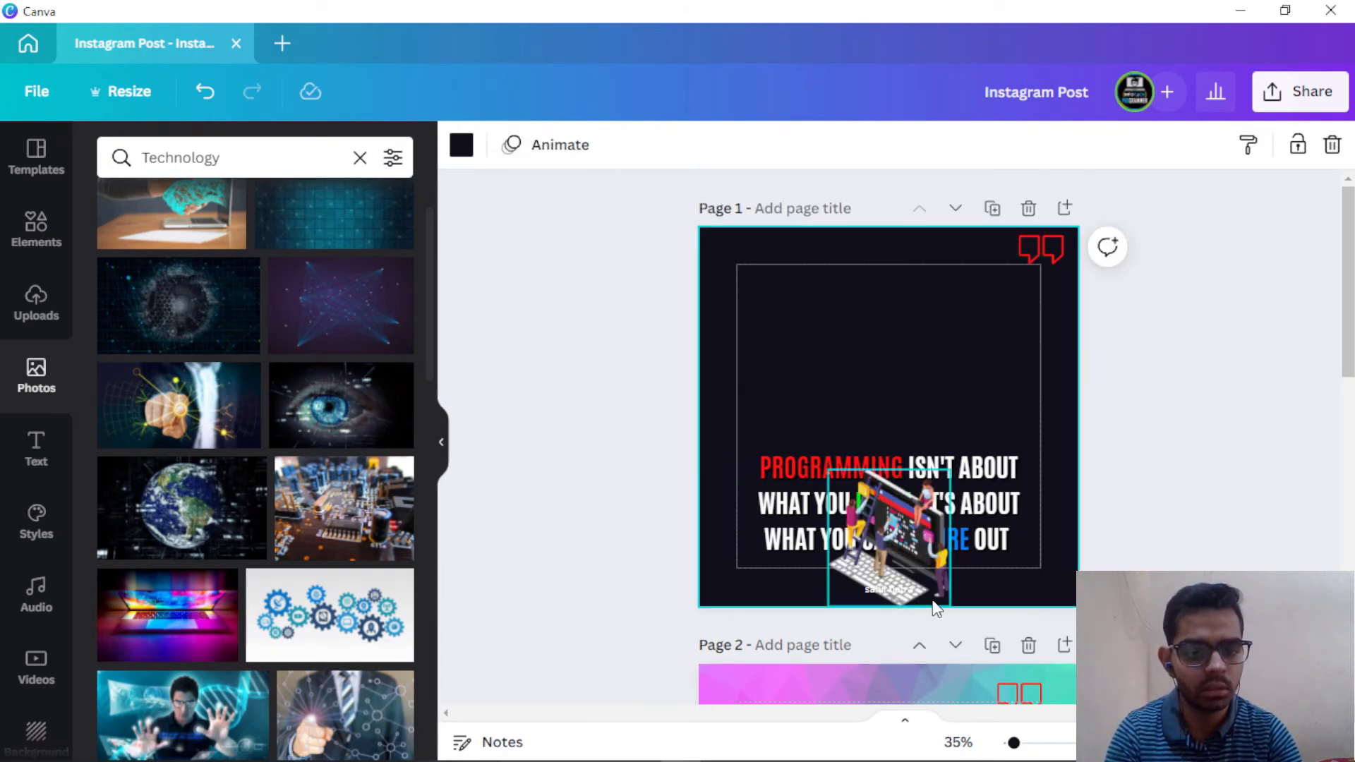
key("ctrl+z")
left_click(920, 350)
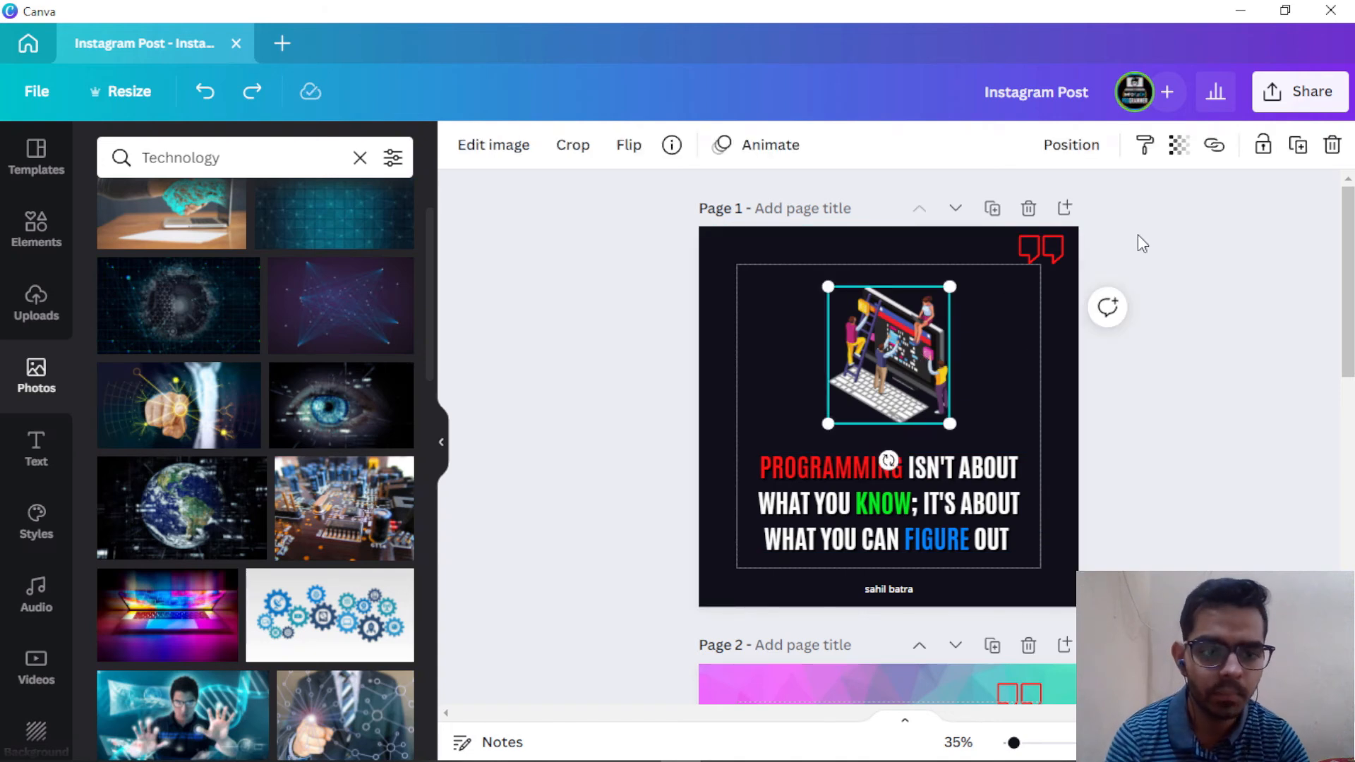
Step: Try the Pan animation on page 1's illustration, then undo it and deselect the image
left_click(726, 161)
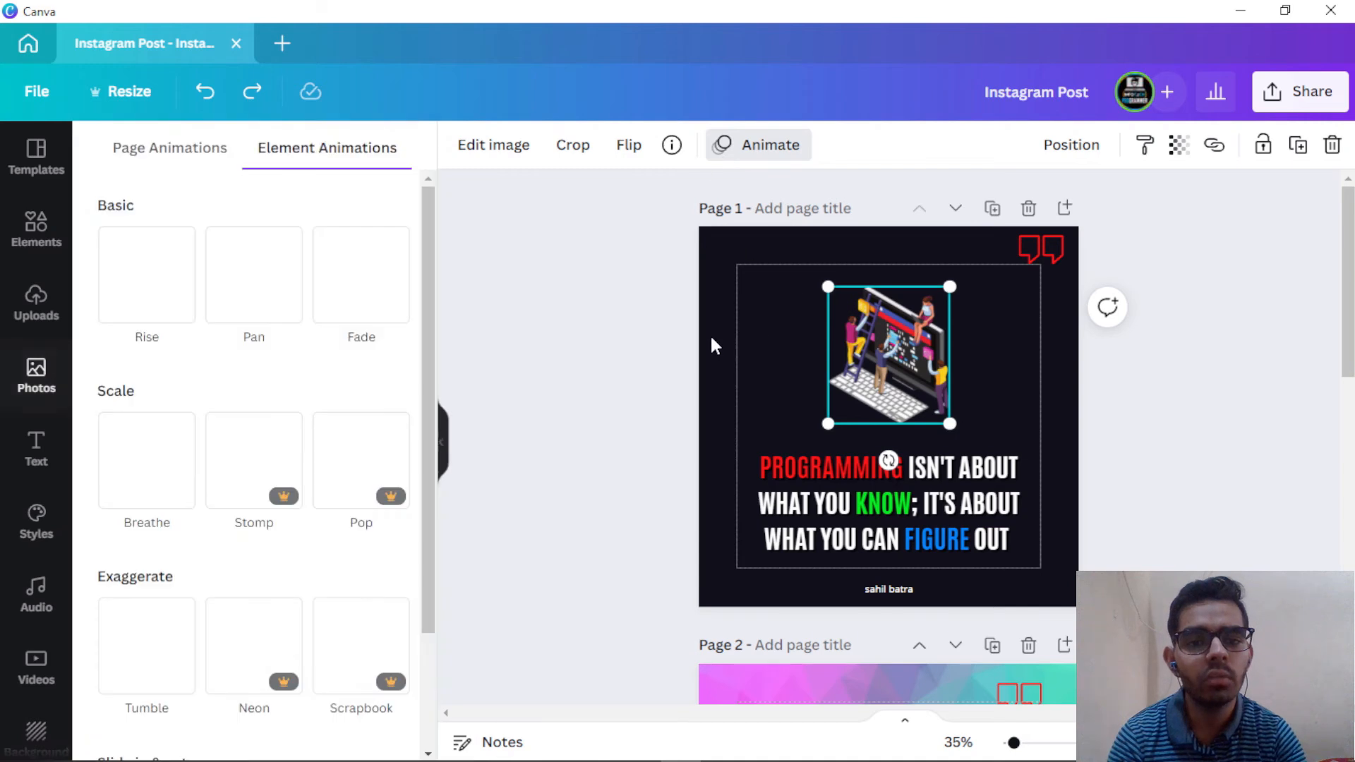
left_click(260, 305)
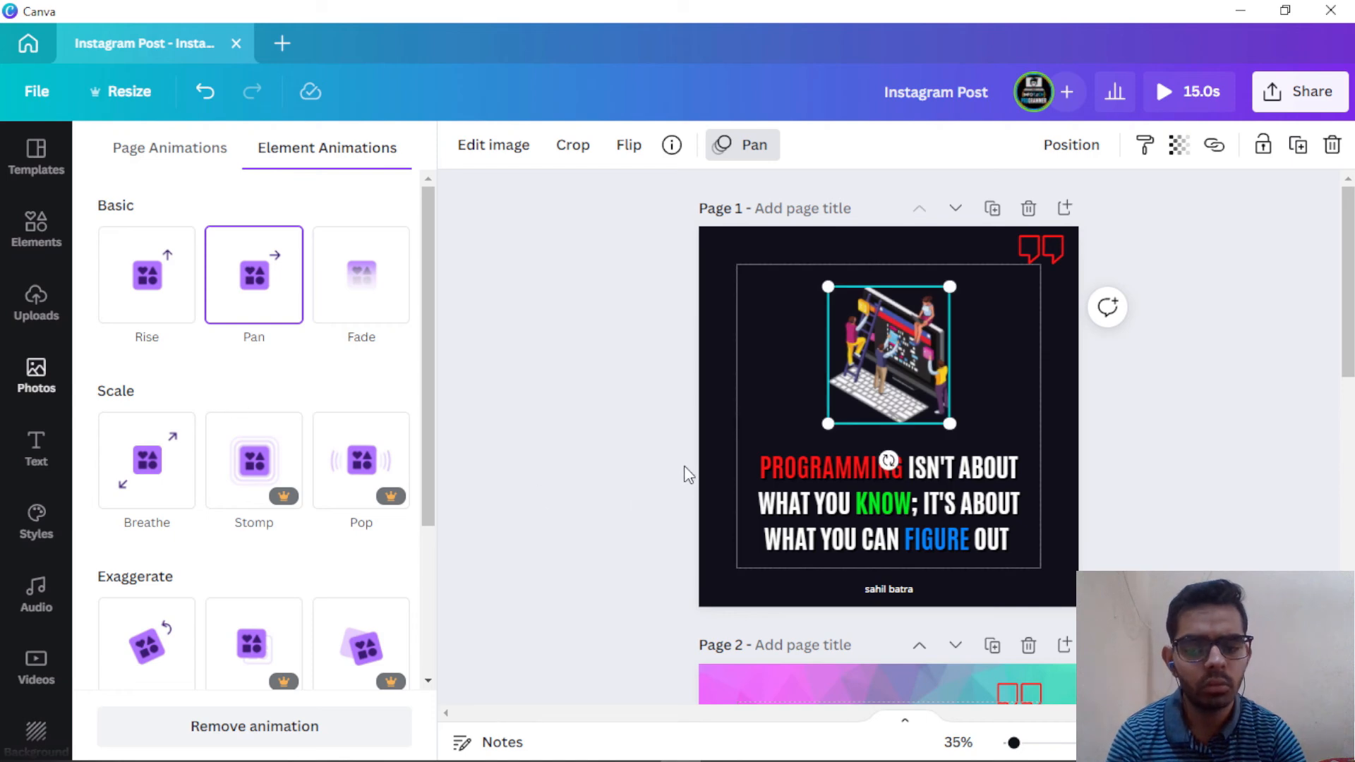
scroll(312, 479, "down", 3)
scroll(294, 506, "up", 1)
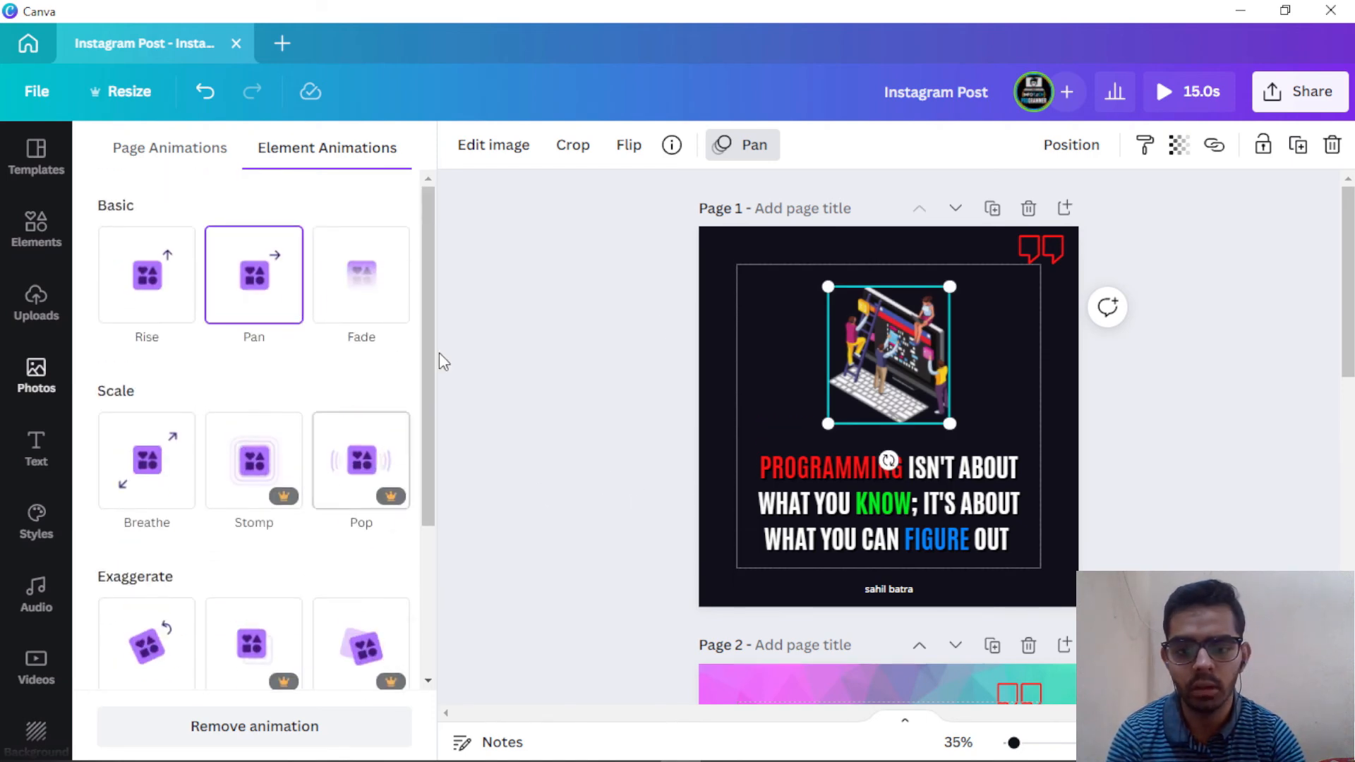
key("ctrl+z")
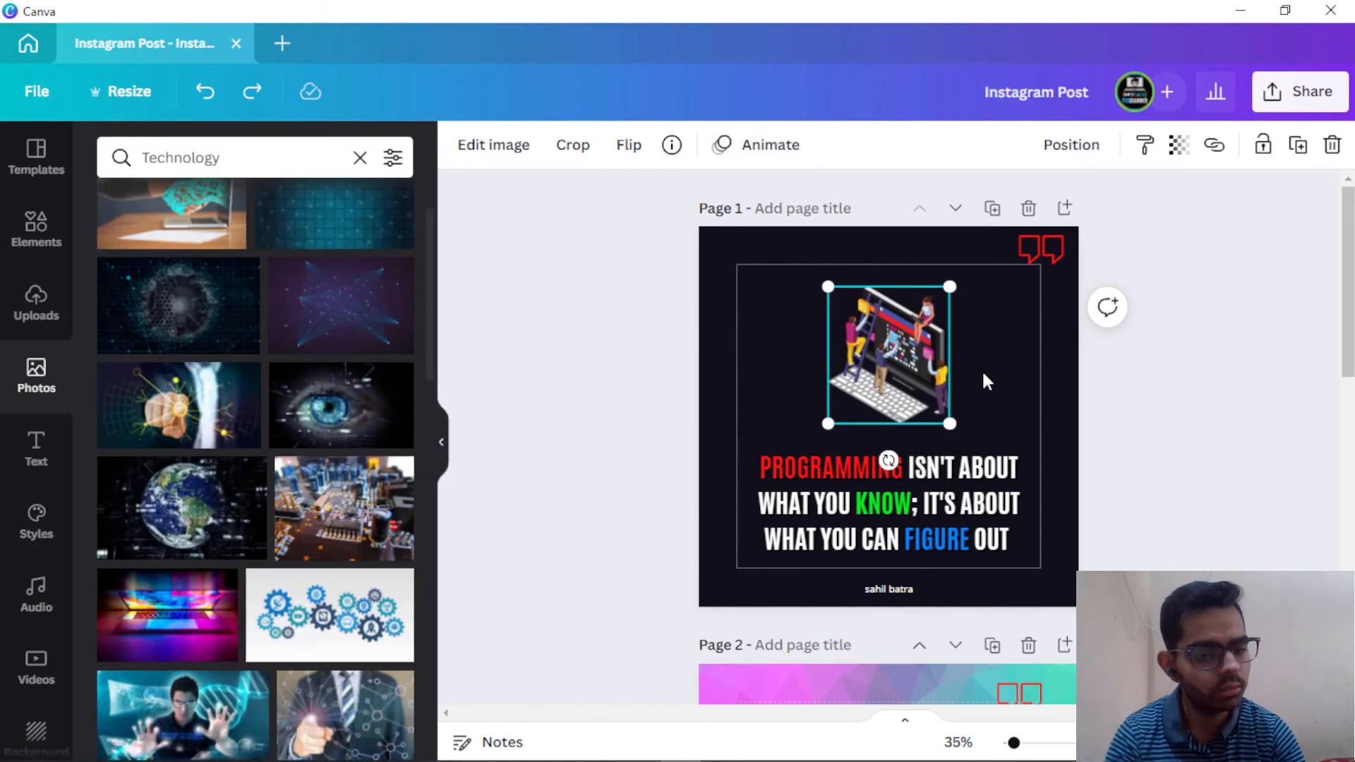
left_click(991, 383)
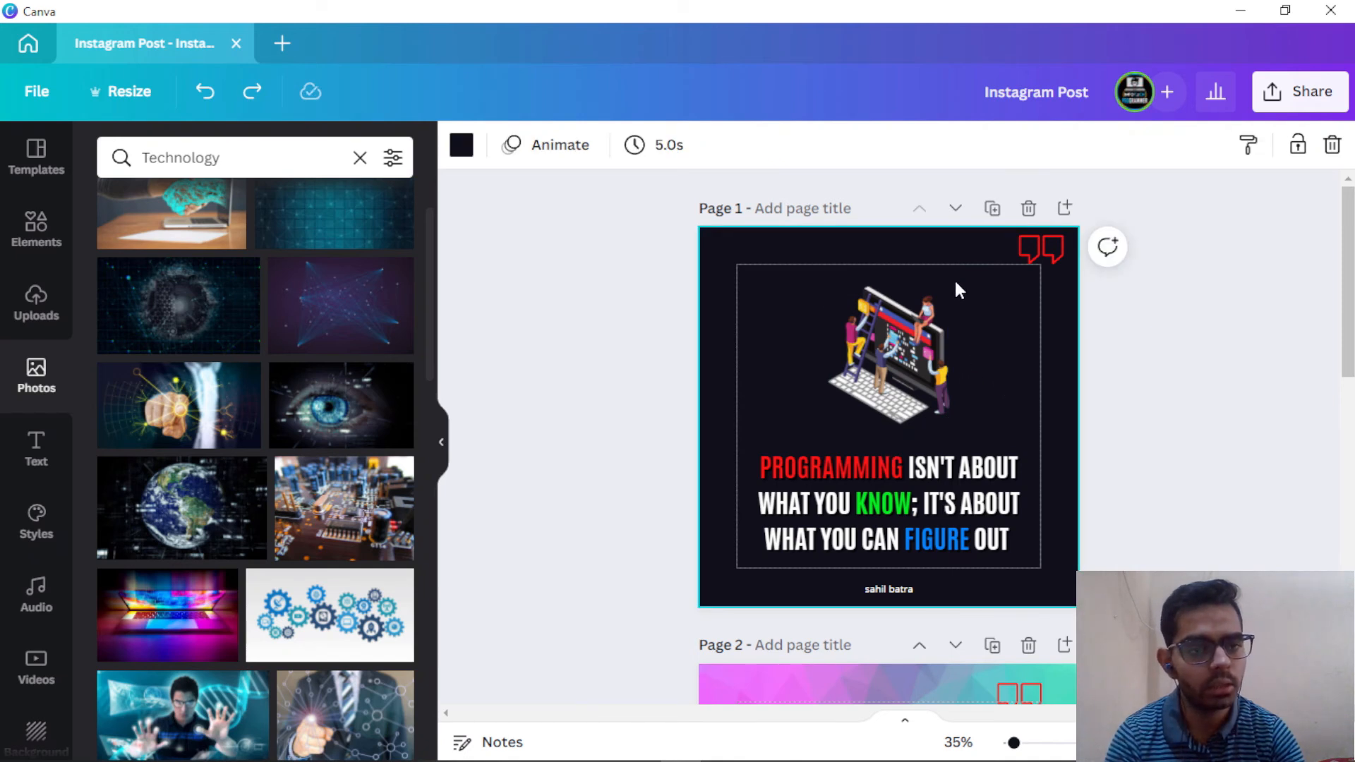
Step: Download all three pages as PNG, saving Instagram Post.zip to the Desktop, then minimize the windows
left_click(1287, 92)
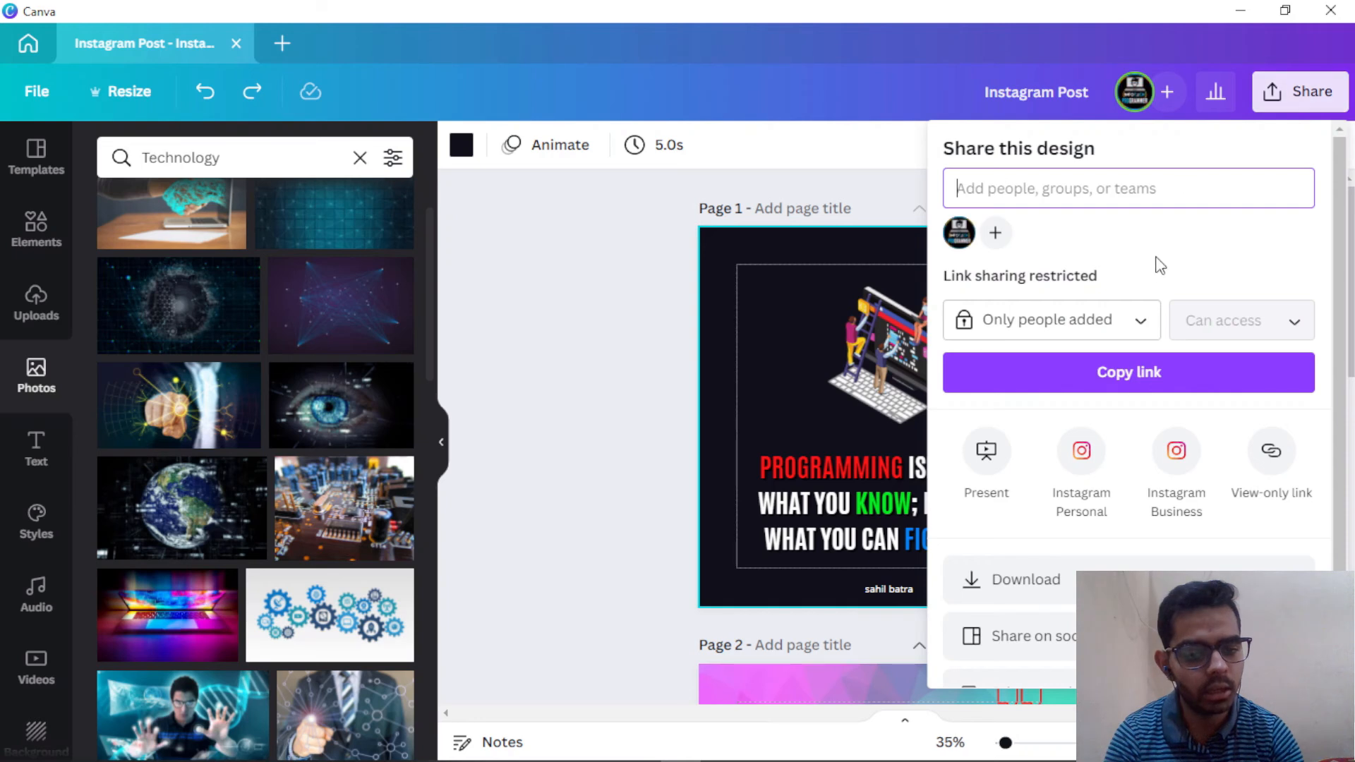
left_click(1023, 579)
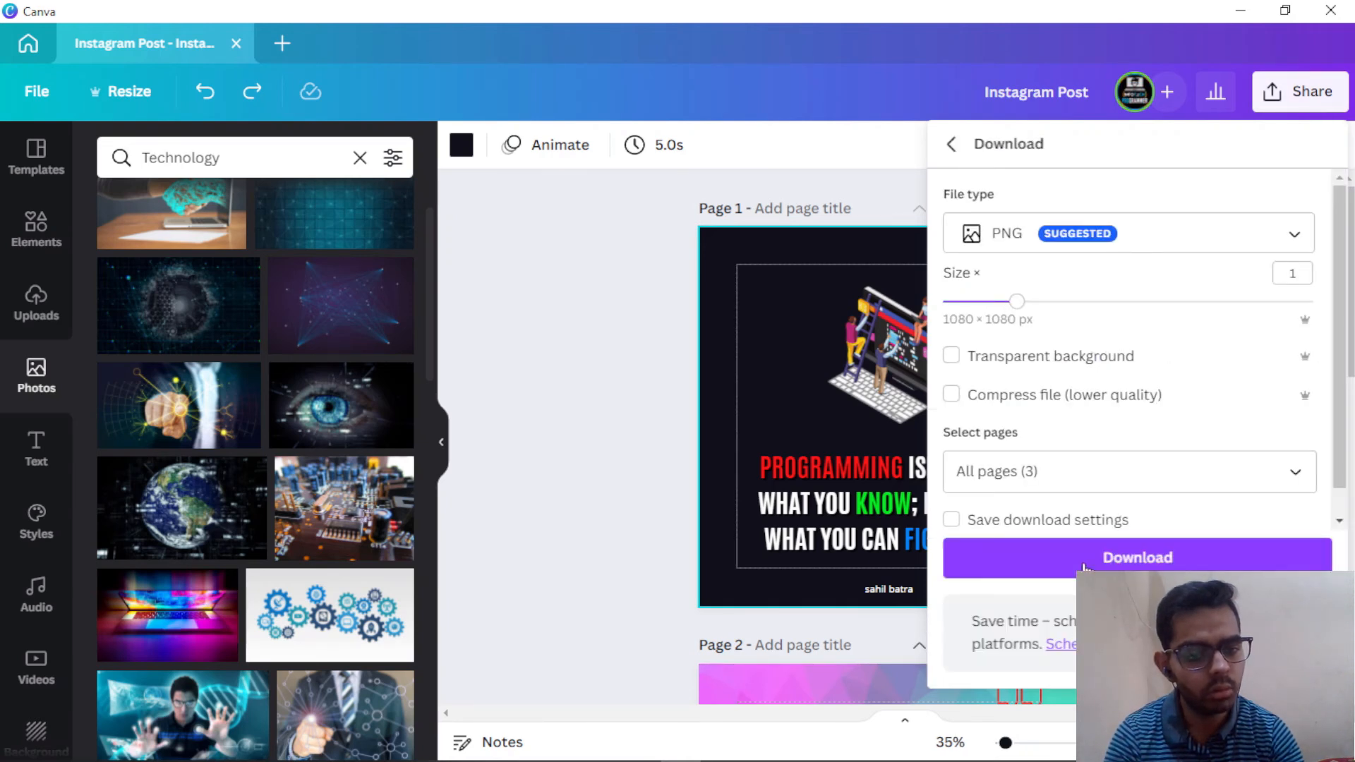
left_click(1071, 469)
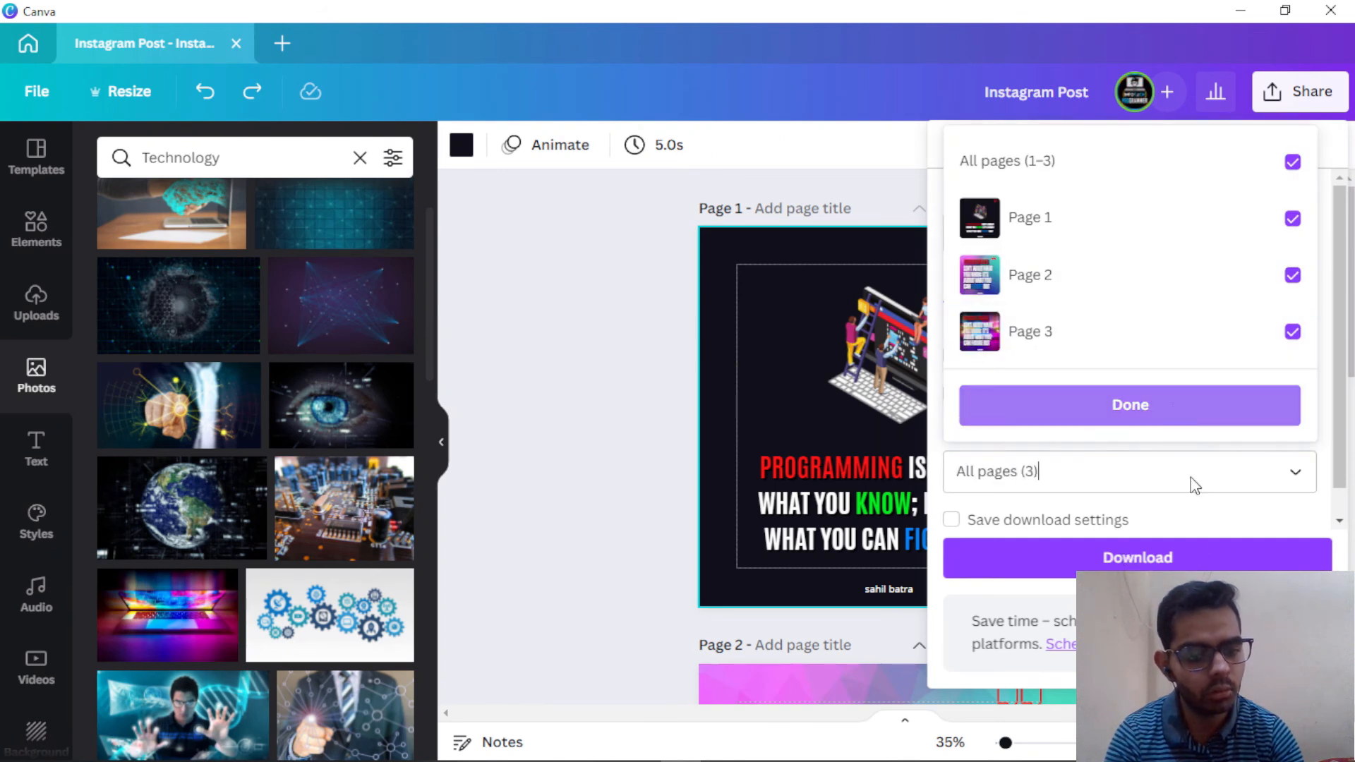
left_click(1188, 565)
left_click(1188, 565)
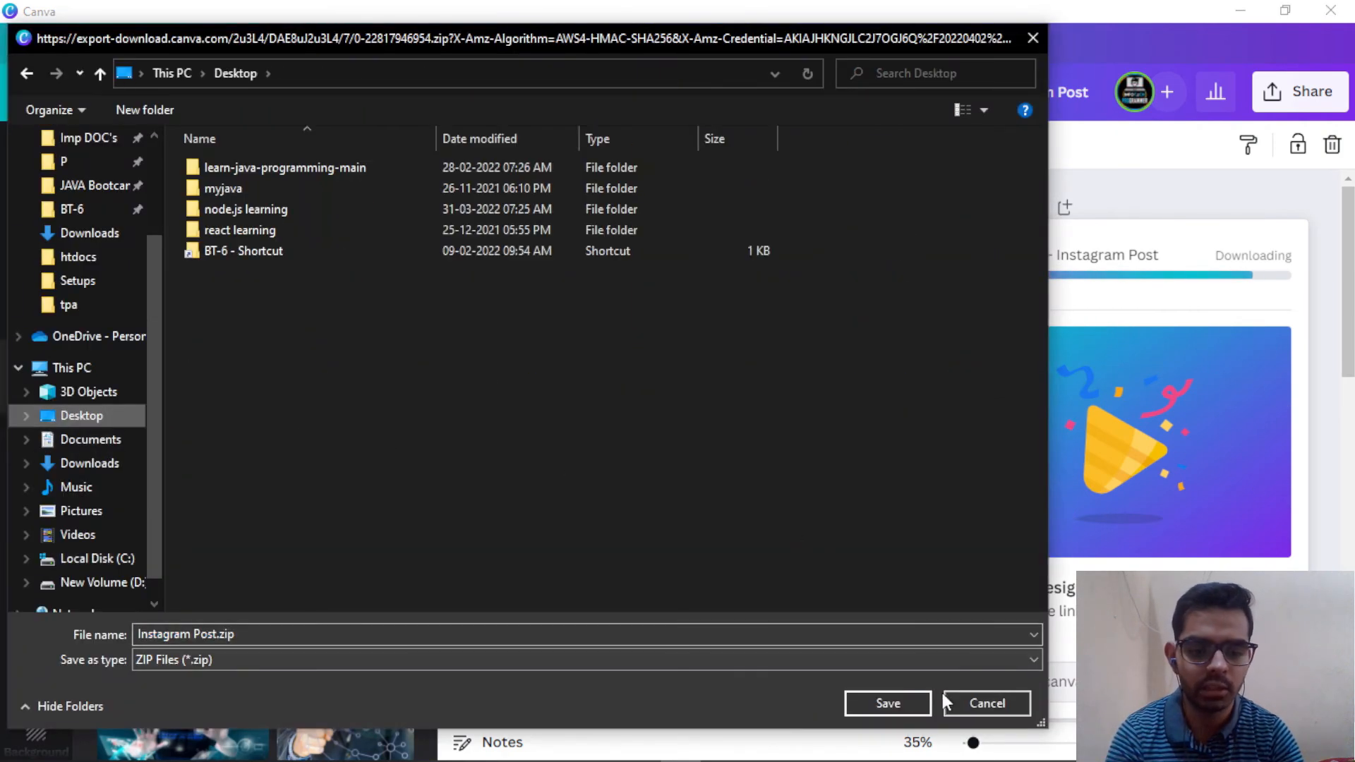
left_click(884, 700)
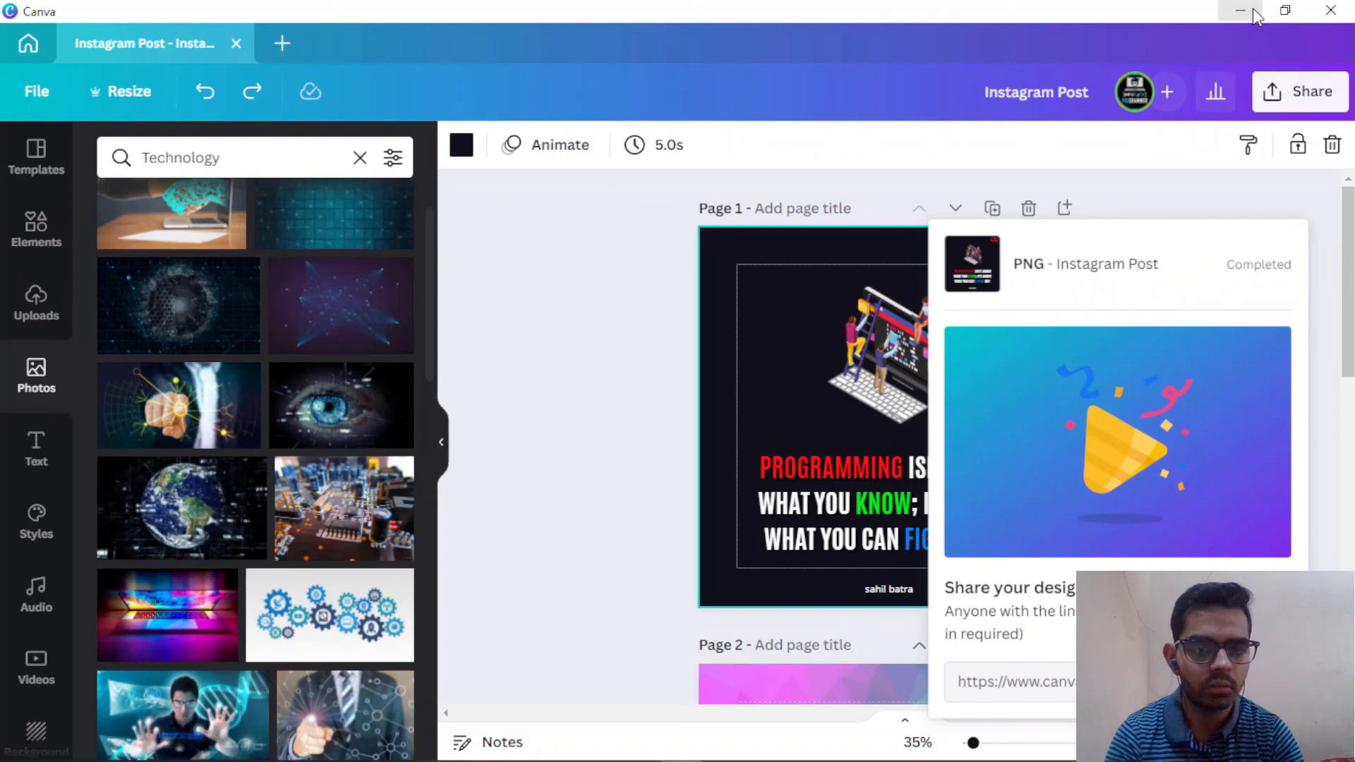
left_click(1252, 7)
left_click(1248, 6)
Step: Extract all files from Instagram Post.zip on the desktop
left_click(1230, 7)
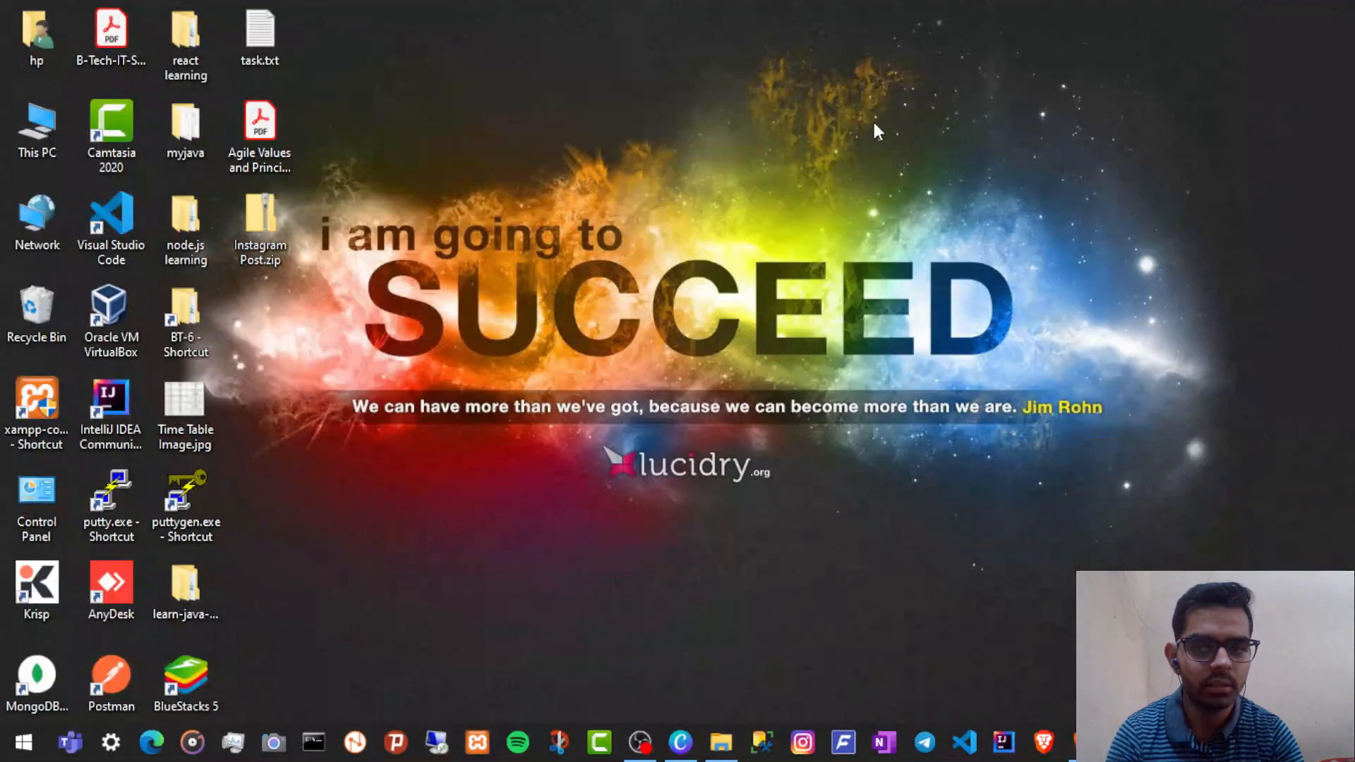
right_click(260, 238)
left_click(384, 349)
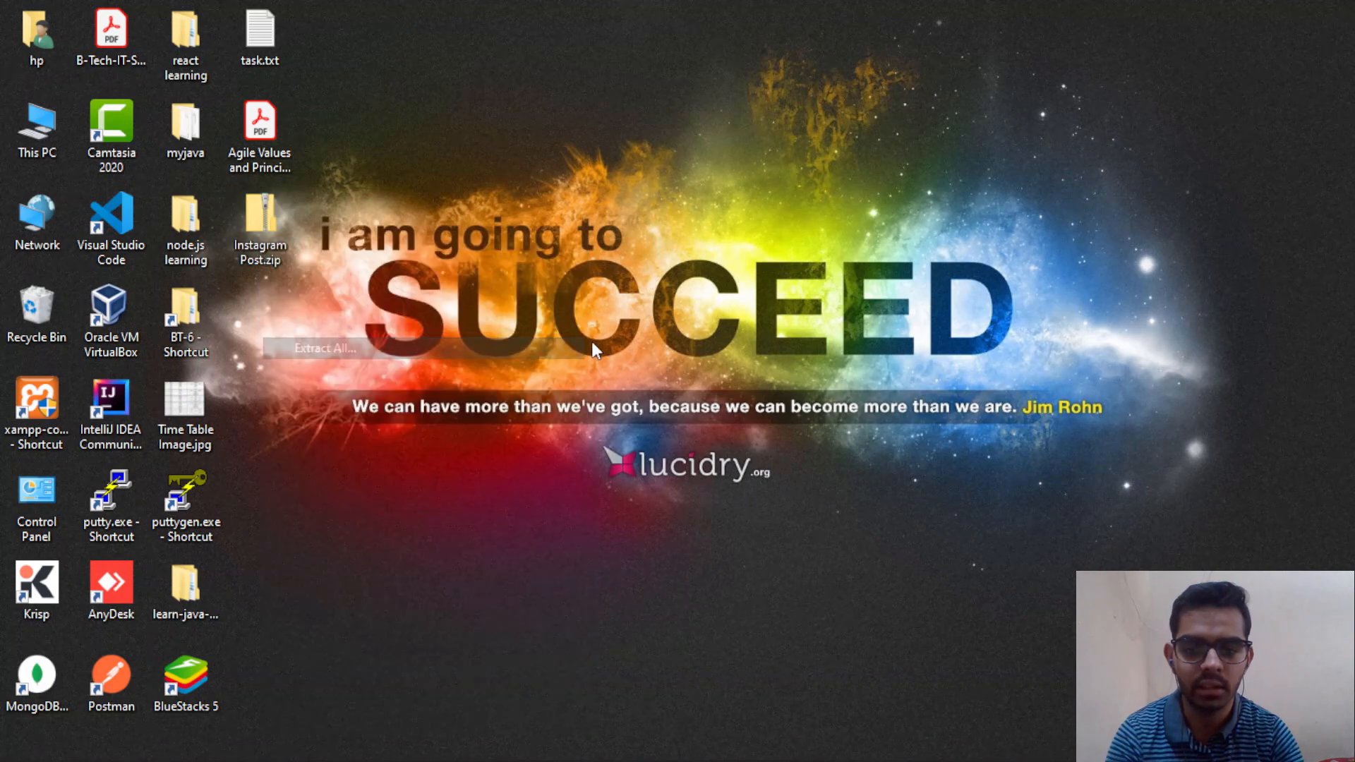
left_click(859, 582)
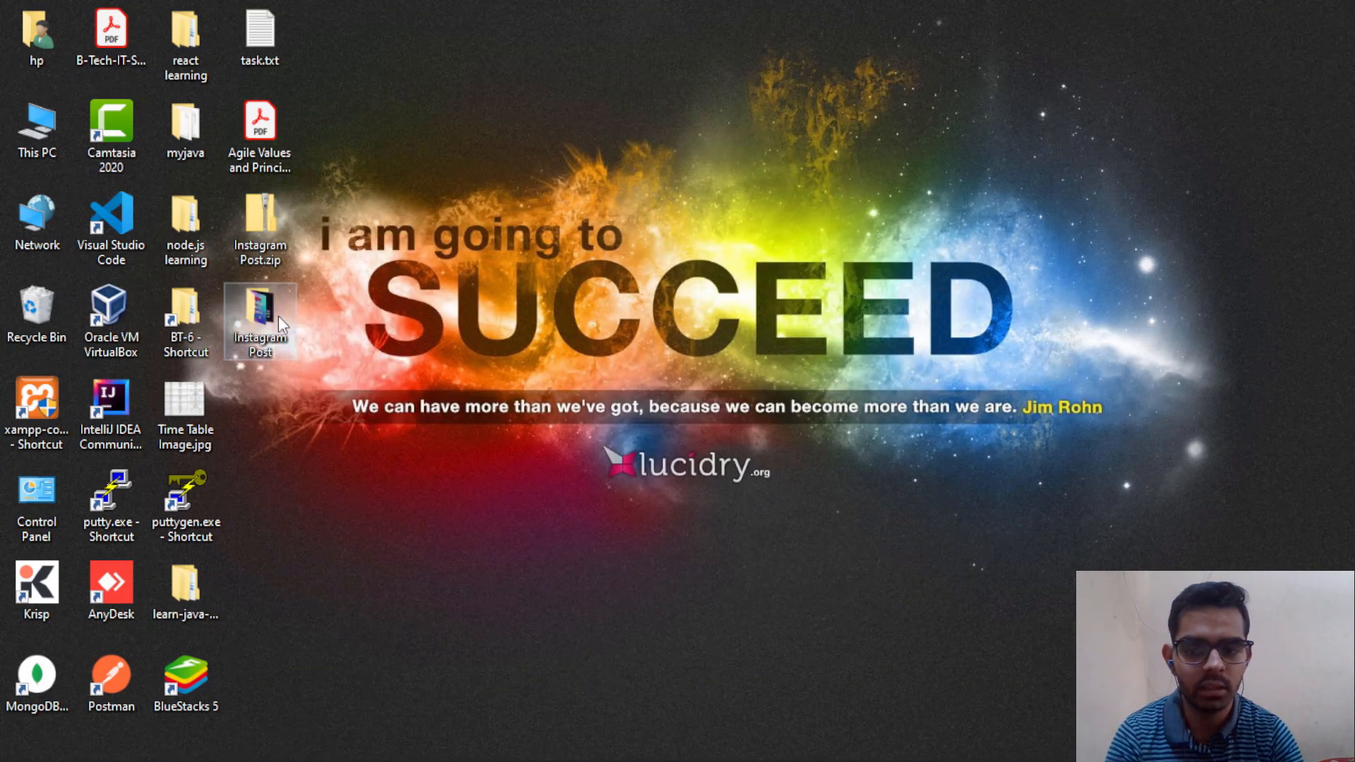
Step: Open the extracted Instagram Post folder, preview 1.png onward, then return to Canva
double_click(253, 317)
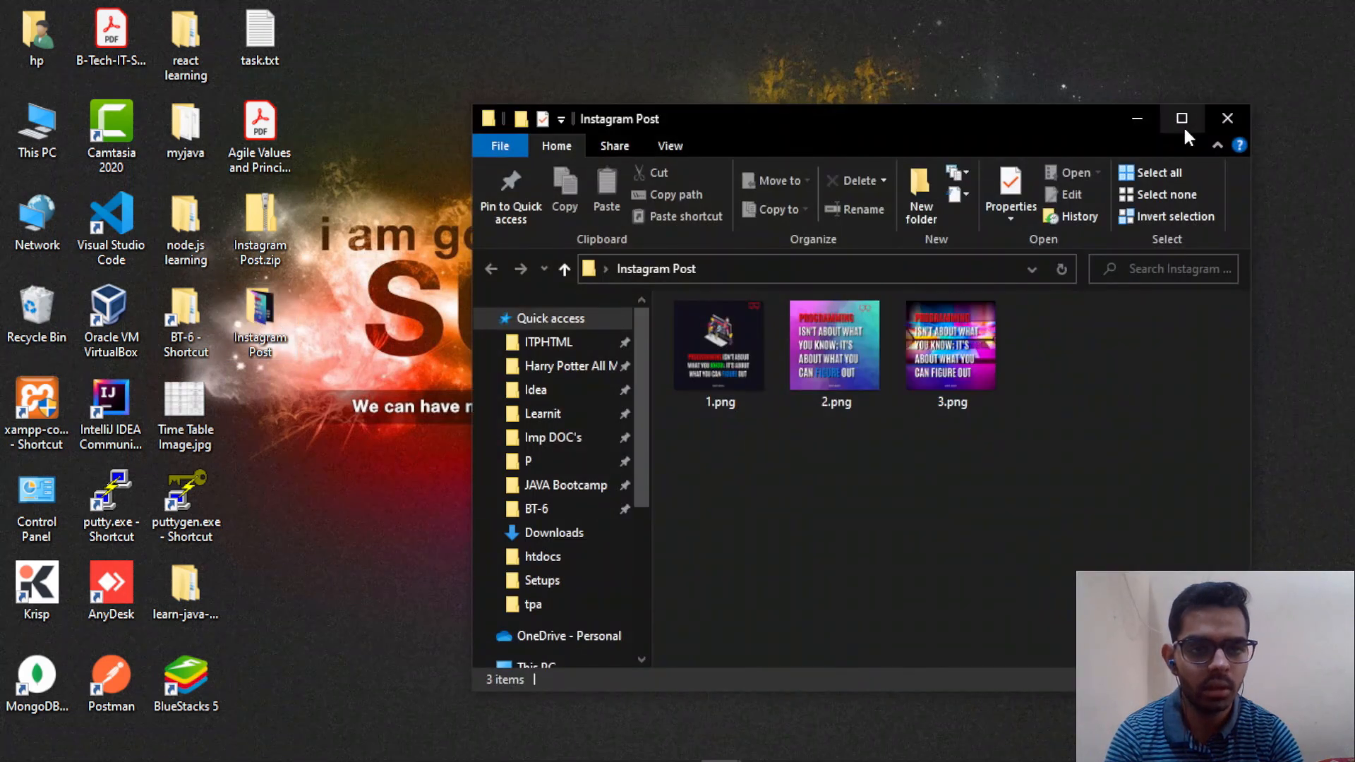
left_click(1182, 124)
double_click(278, 254)
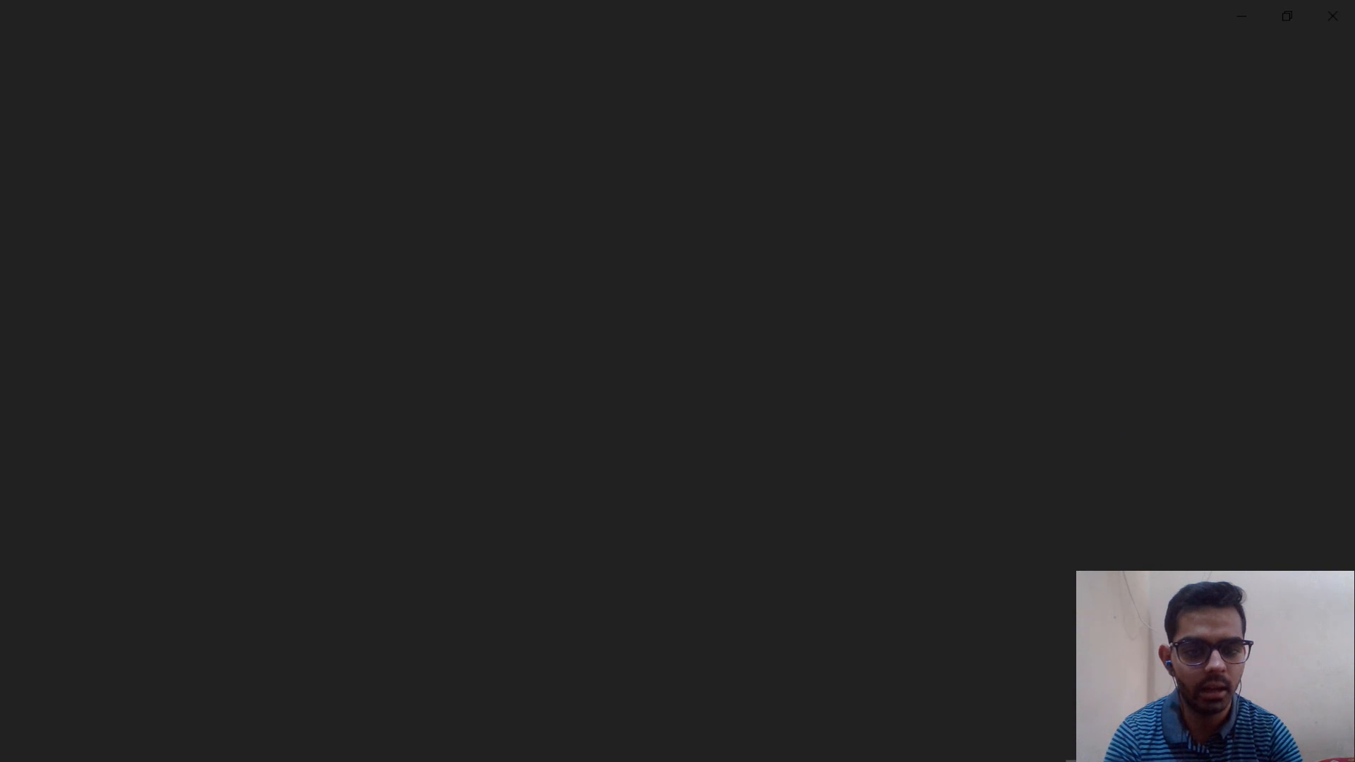
key("Right")
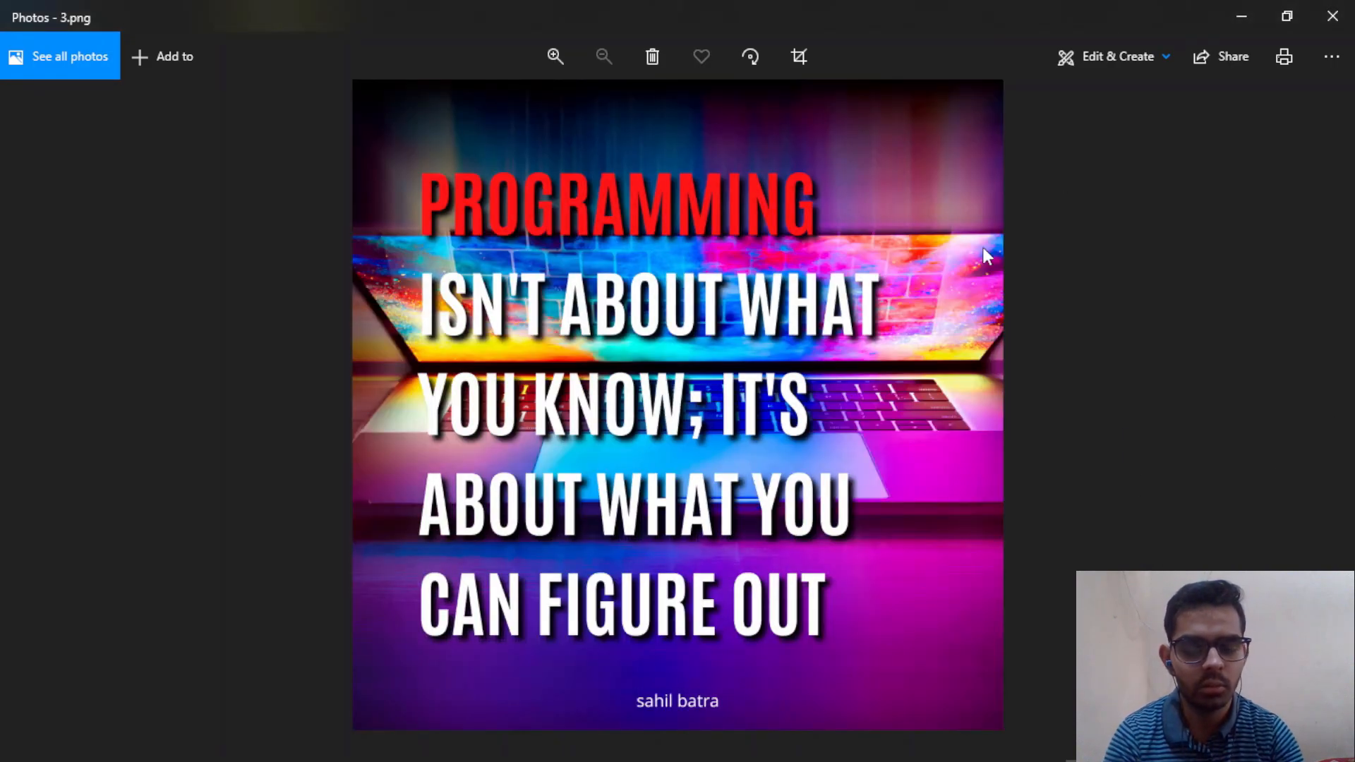
left_click(1336, 19)
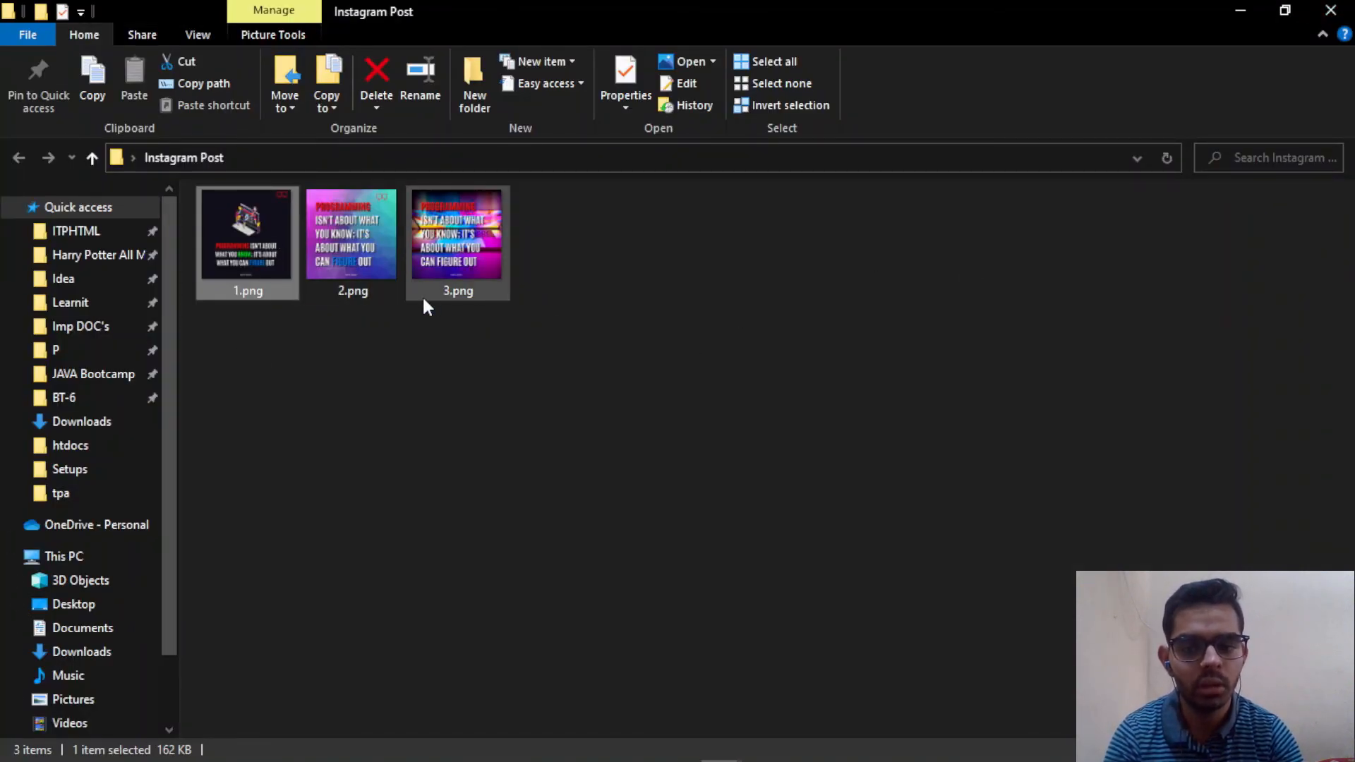
key("alt+Tab")
key("Tab")
key("Tab")
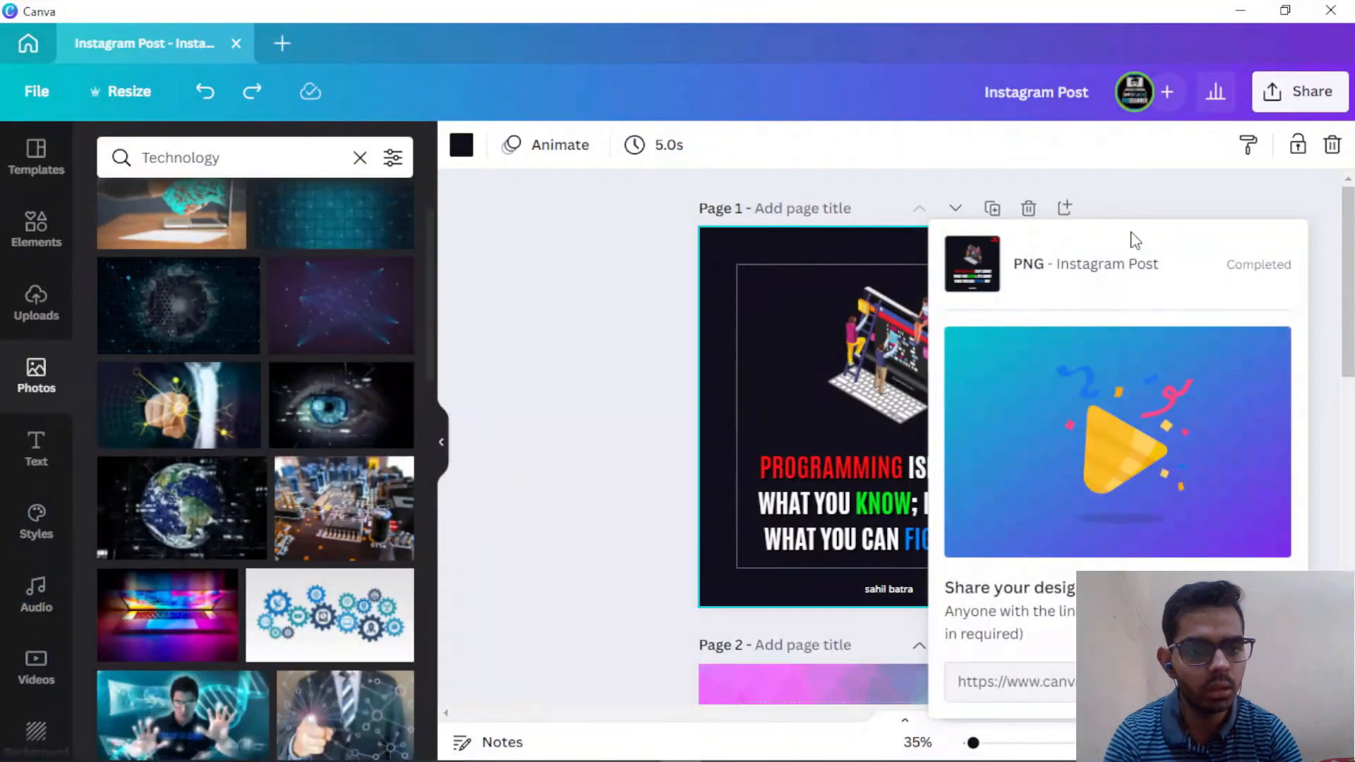
Step: In the download settings, deselect Page 2 and Page 3 so only Page 1 is selected
left_click(1149, 247)
left_click(1290, 90)
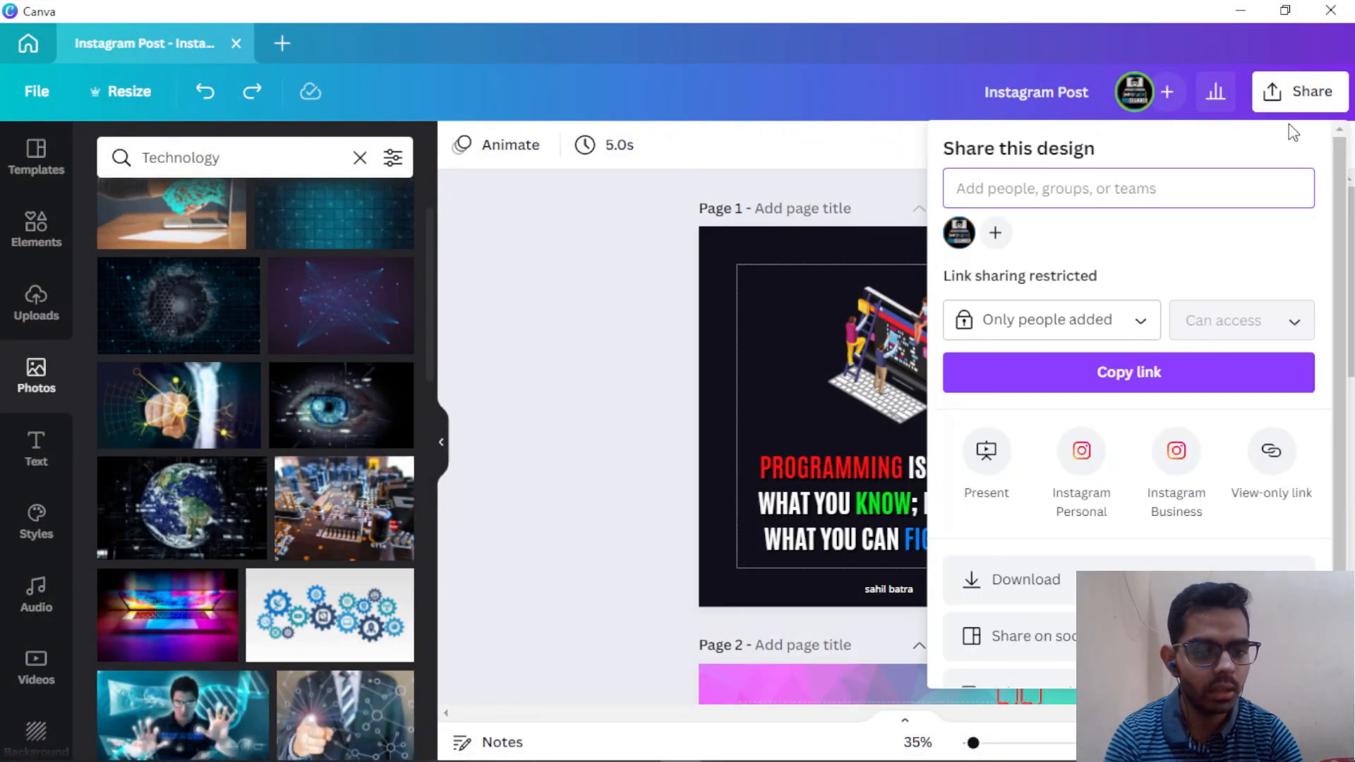
left_click(1081, 568)
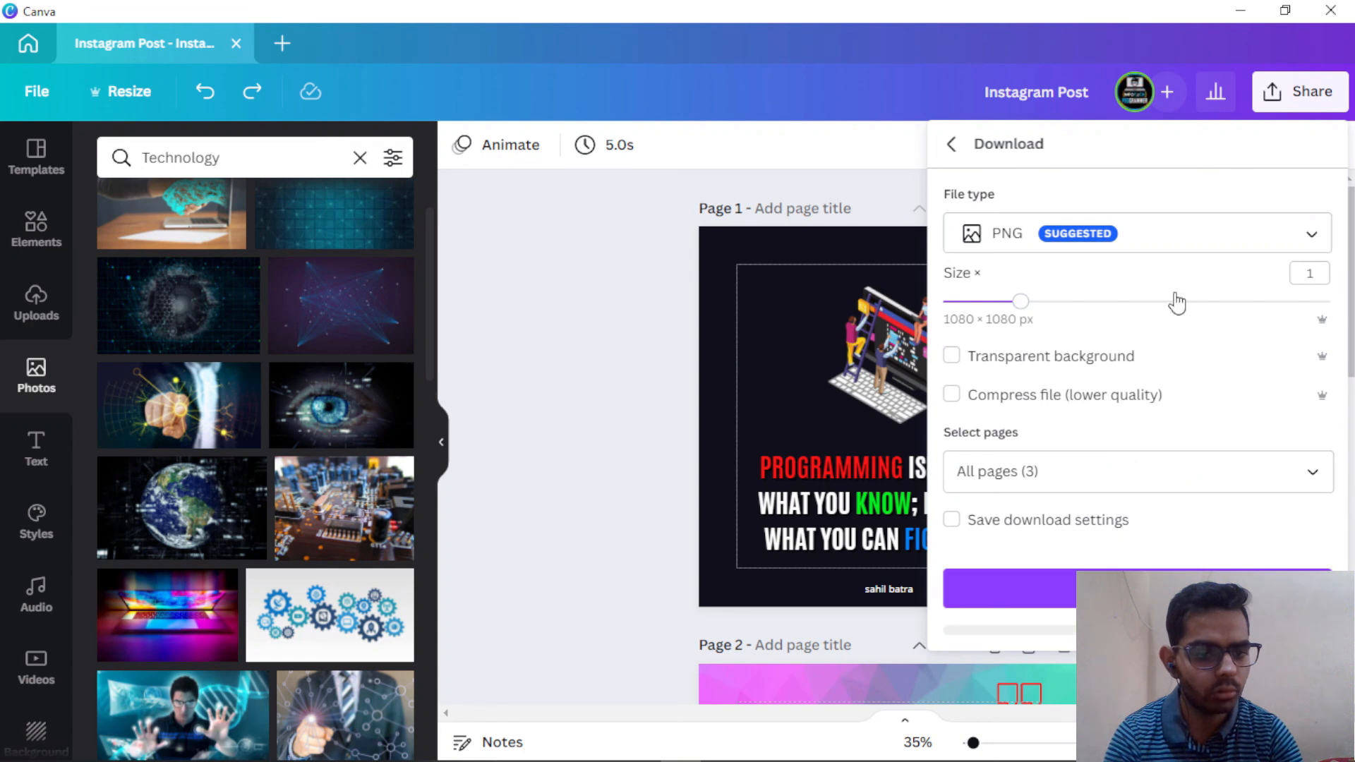
left_click(1129, 470)
type("1-3")
left_click(1129, 473)
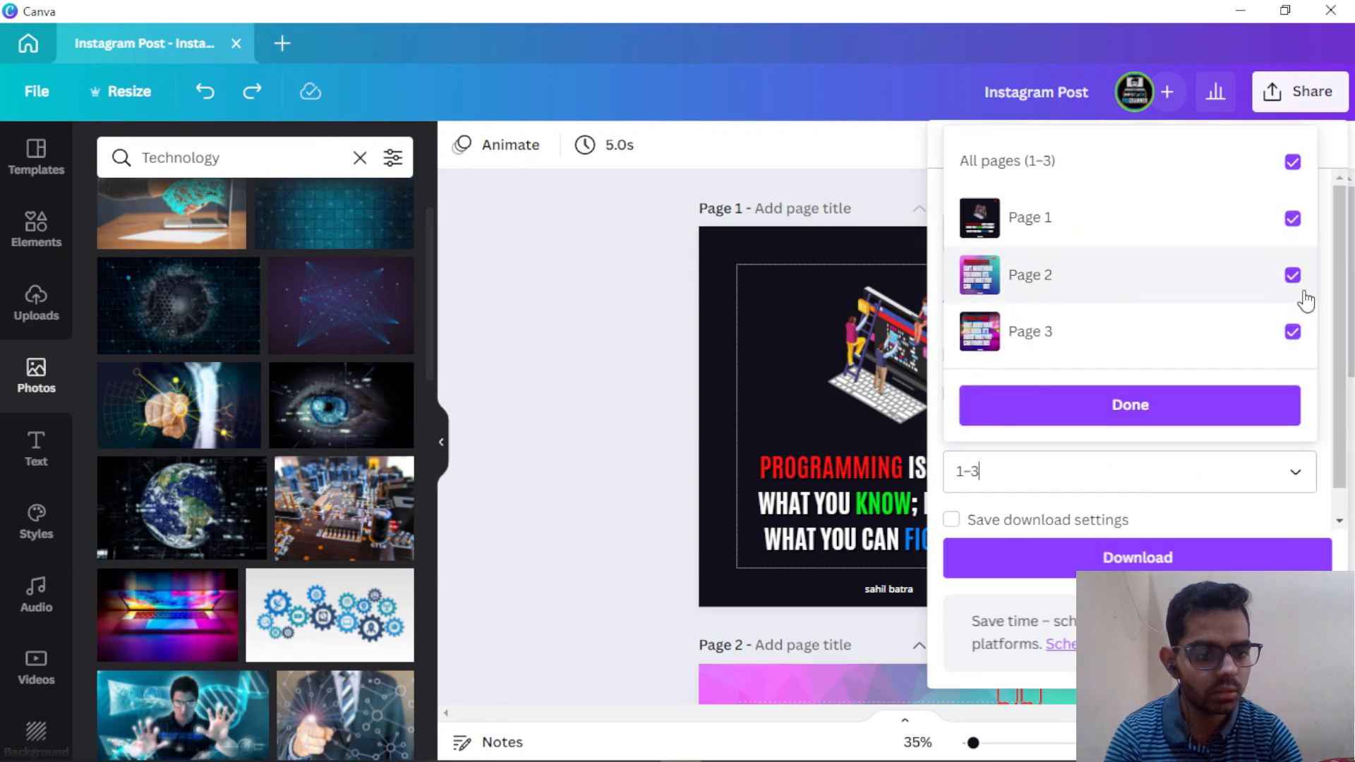
left_click(1292, 332)
left_click(1294, 281)
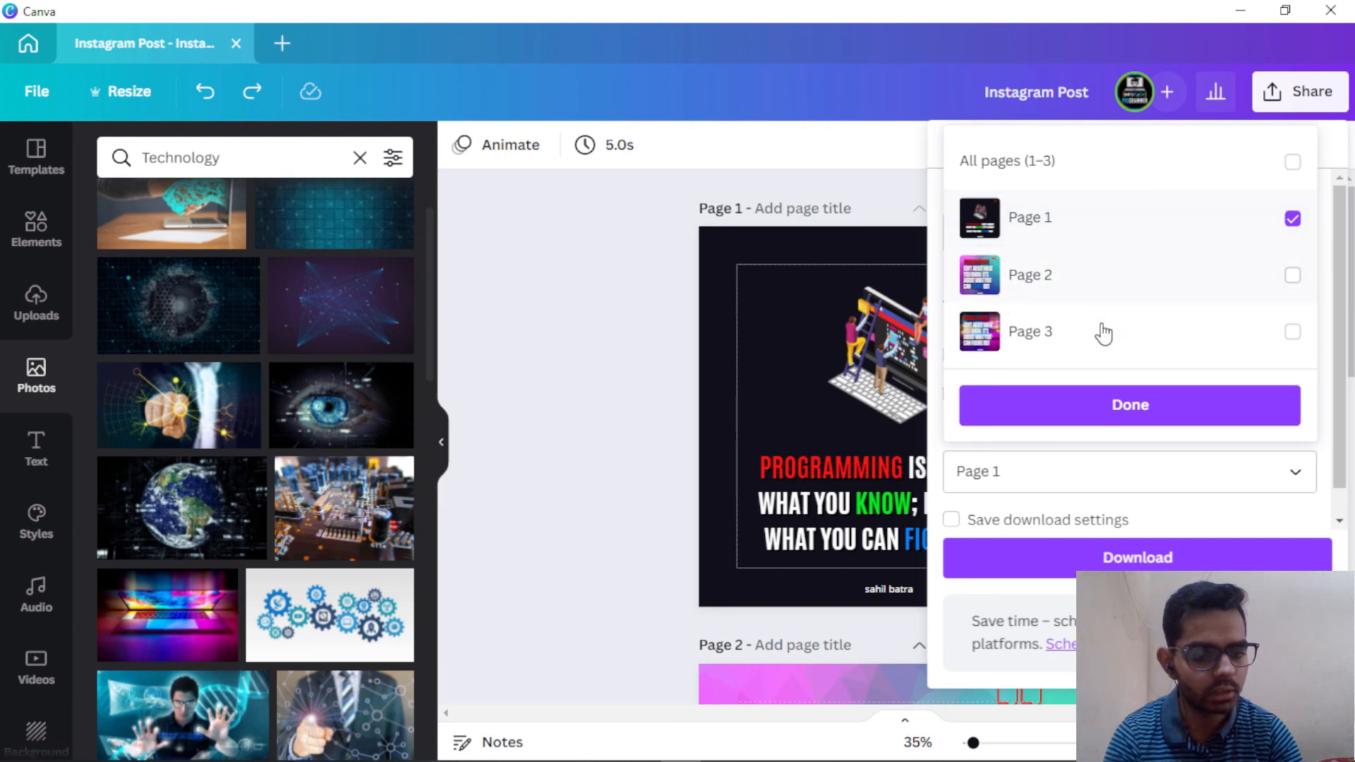
left_click(1094, 406)
Step: Download Page 1 as Instagram Post.png to the Desktop and open it to check
left_click(1132, 557)
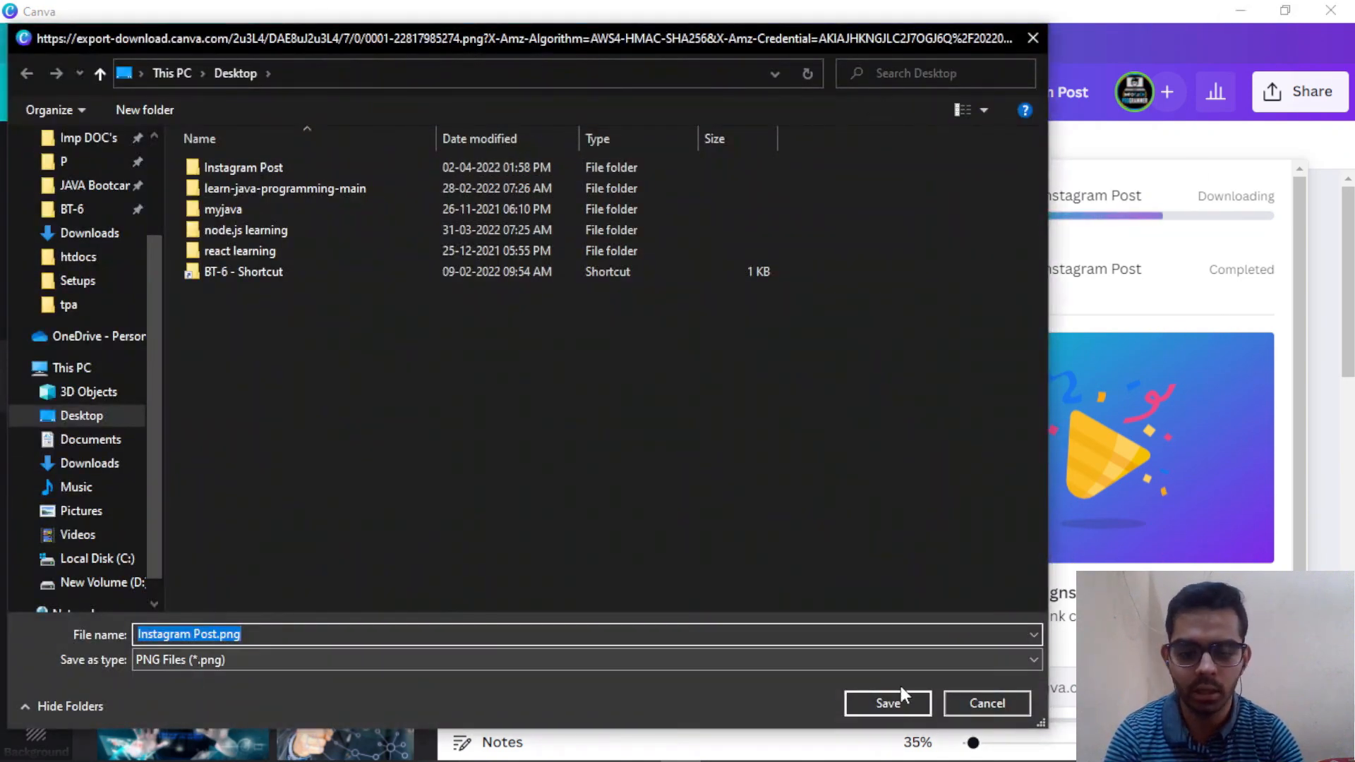
left_click(900, 702)
left_click(1239, 10)
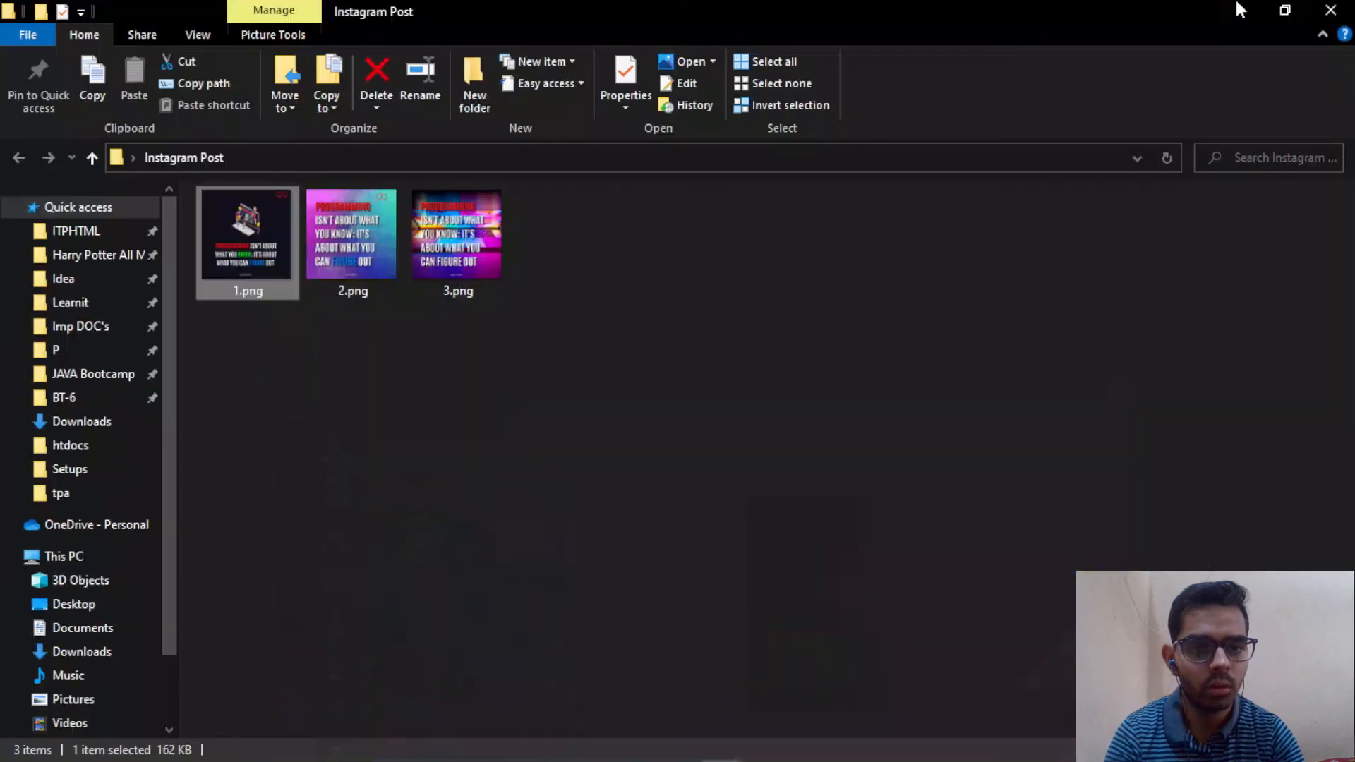
left_click(1239, 10)
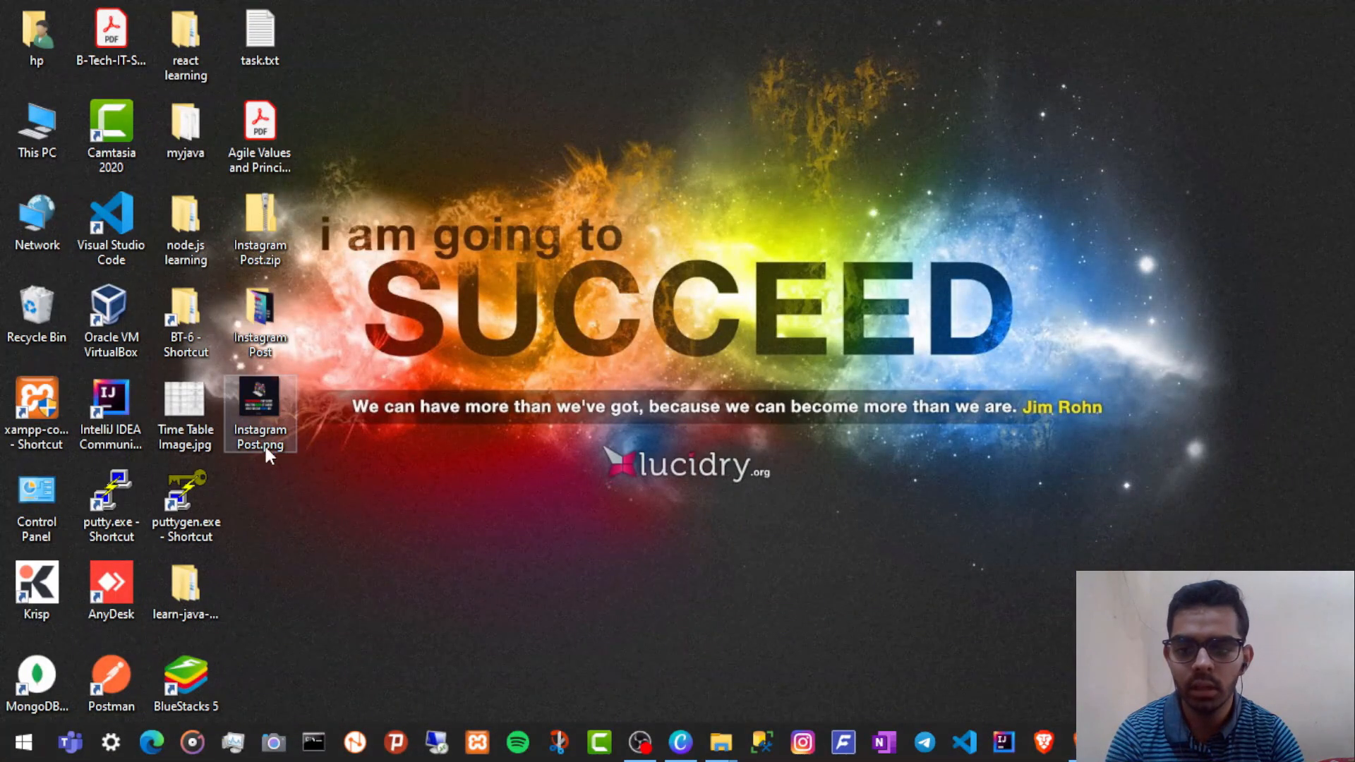
double_click(262, 410)
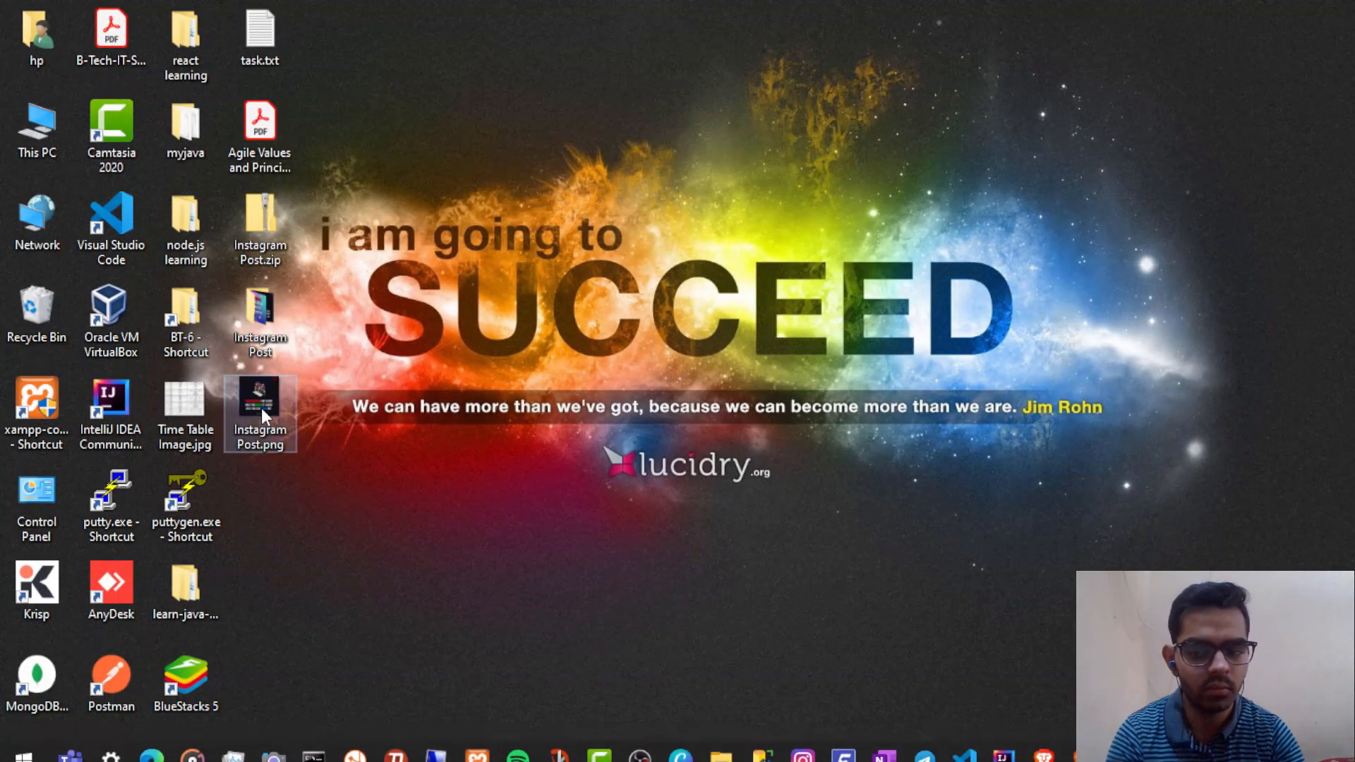